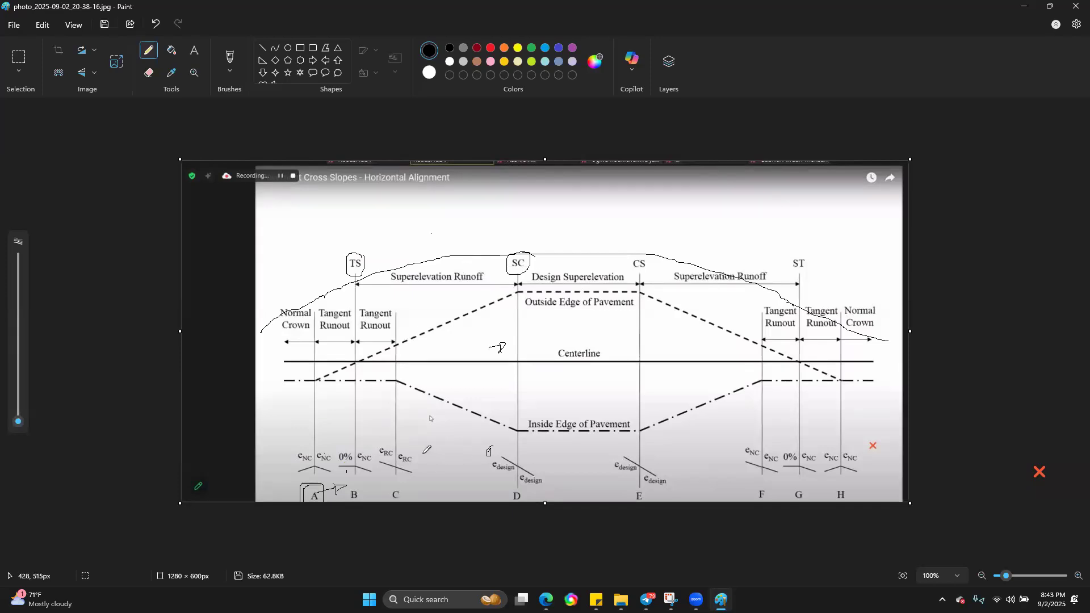
Step: Circle the cross-section at C, mark the design slopes at D, and box the CS label with an arrow running from SC toward TS
mouse_move(409, 439)
mouse_down()
mouse_move(386, 433)
mouse_move(375, 449)
mouse_move(391, 487)
mouse_move(421, 455)
mouse_move(406, 439)
mouse_up()
click(461, 332)
mouse_move(532, 475)
mouse_down()
mouse_move(550, 466)
mouse_move(549, 481)
mouse_up()
drag(502, 448, 507, 444)
mouse_move(654, 261)
mouse_down()
mouse_move(629, 272)
mouse_move(650, 262)
mouse_move(655, 276)
mouse_up()
mouse_move(500, 265)
mouse_down()
mouse_move(435, 260)
mouse_move(442, 271)
mouse_up()
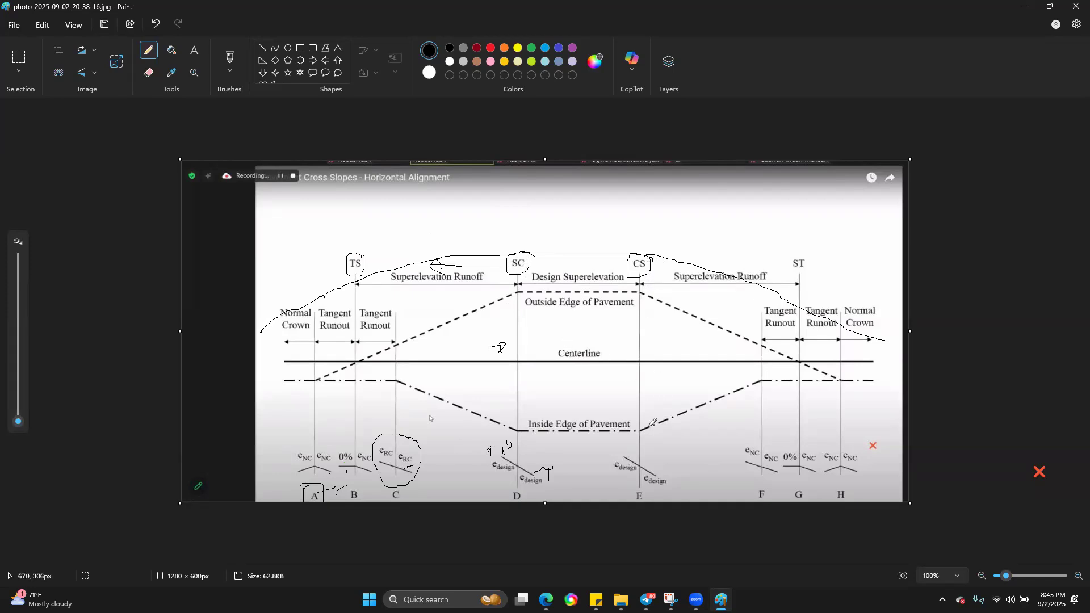
Step: Mark the slope transitions from E through H with freehand lines, a circle and arrows, and write 2.5 beside the cross-section at C
drag(628, 446, 629, 448)
mouse_move(775, 457)
mouse_down()
mouse_move(757, 436)
mouse_move(741, 442)
mouse_move(739, 467)
mouse_move(770, 458)
mouse_up()
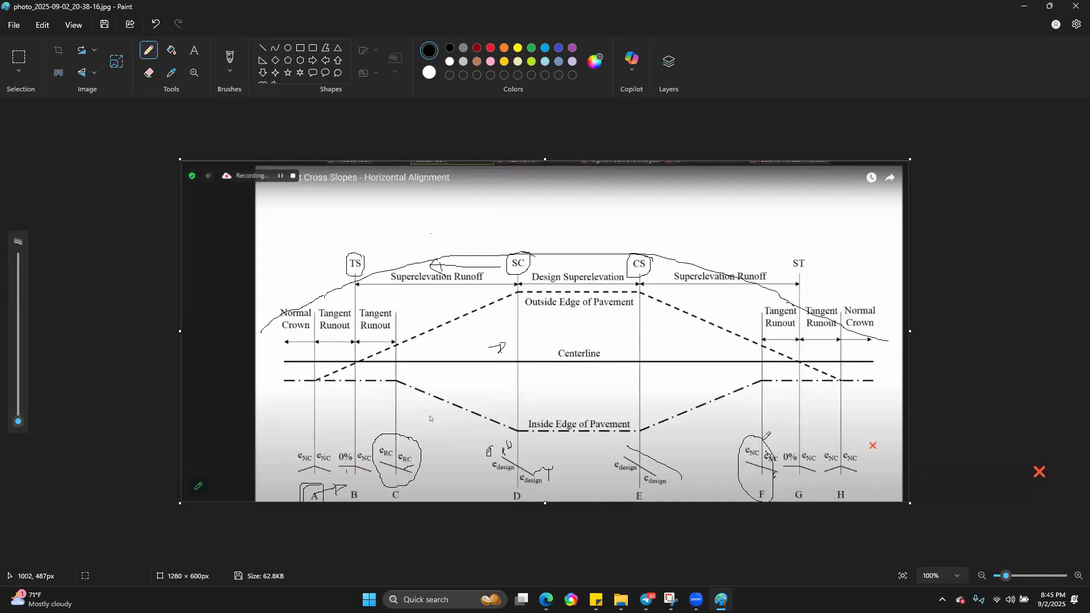
mouse_move(758, 440)
mouse_down()
mouse_move(790, 436)
mouse_move(780, 464)
mouse_move(794, 448)
mouse_up()
mouse_move(798, 444)
mouse_down()
mouse_move(830, 437)
mouse_move(833, 447)
mouse_up()
mouse_move(808, 424)
mouse_down()
mouse_move(832, 410)
mouse_move(829, 424)
mouse_up()
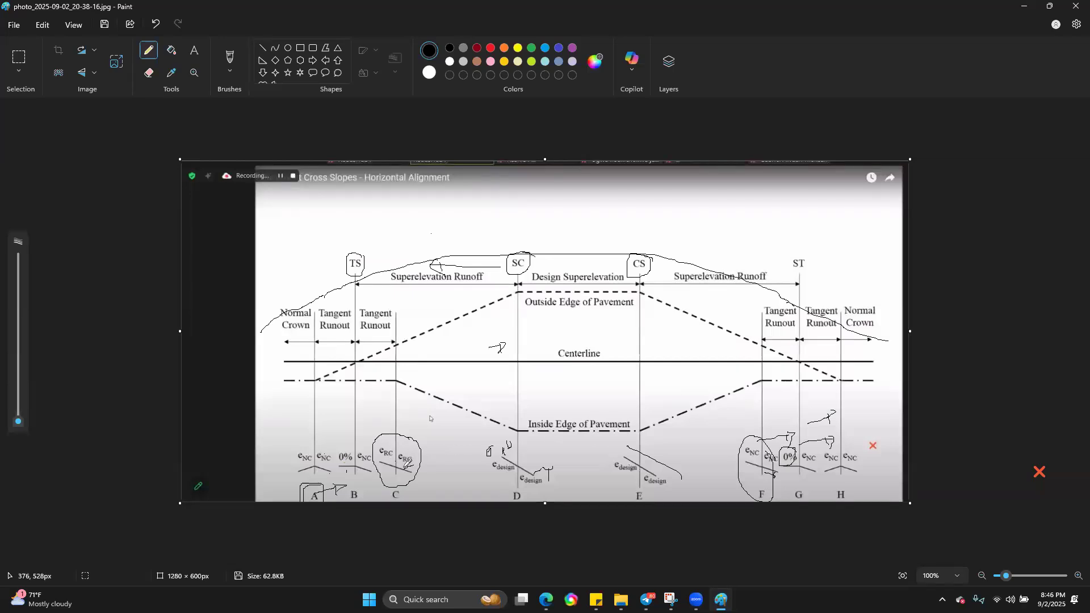
mouse_move(418, 463)
mouse_down()
mouse_move(445, 454)
mouse_move(441, 465)
mouse_move(383, 452)
mouse_move(403, 451)
mouse_up()
drag(303, 455, 310, 464)
Step: Switch to the Road Design Manual PDF in Edge and examine super-elevation development in Figure 5.4 and the rate chart in Figure 5.5
mouse_move(546, 599)
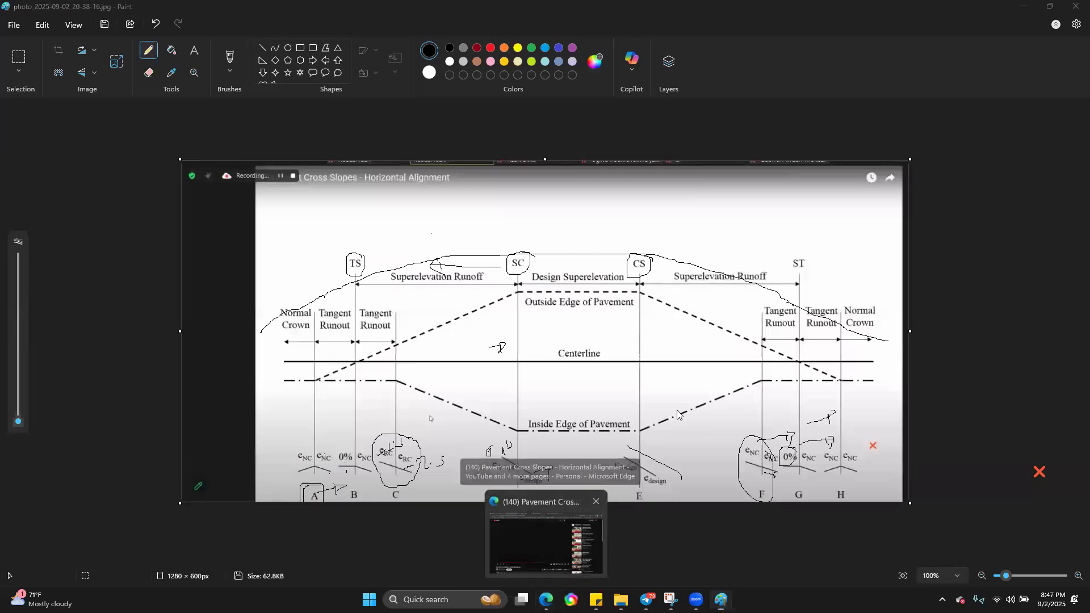
click(548, 553)
click(84, 7)
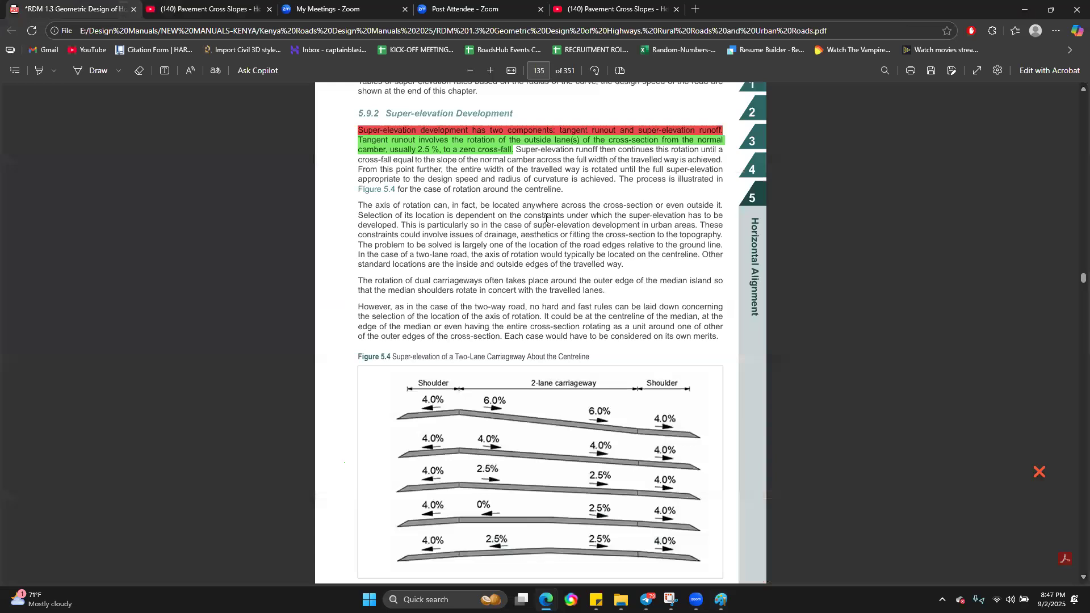
scroll(547, 318, down, 2)
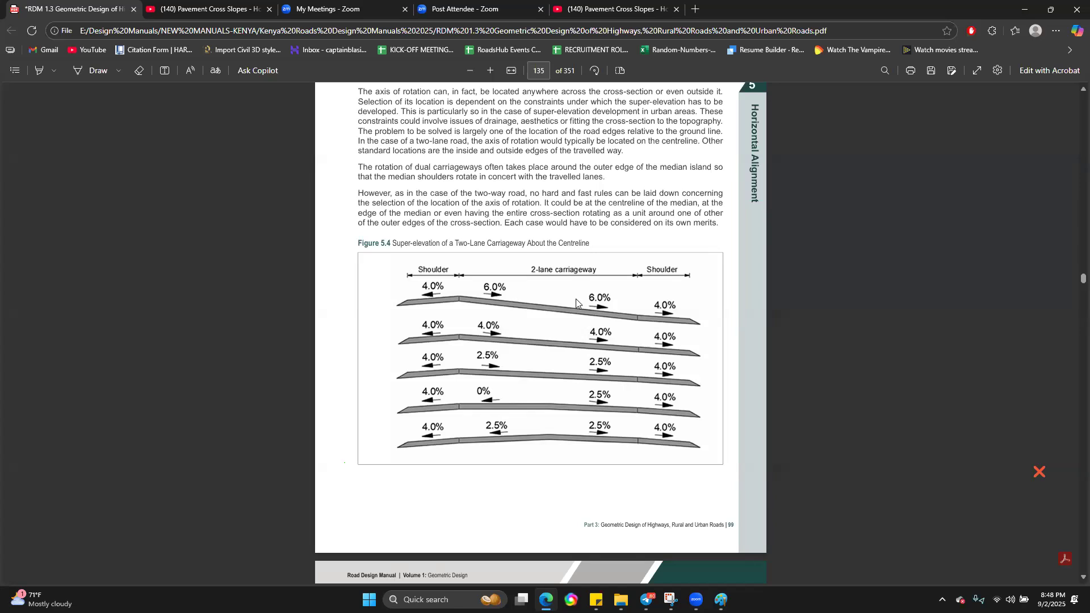
scroll(575, 299, down, 5)
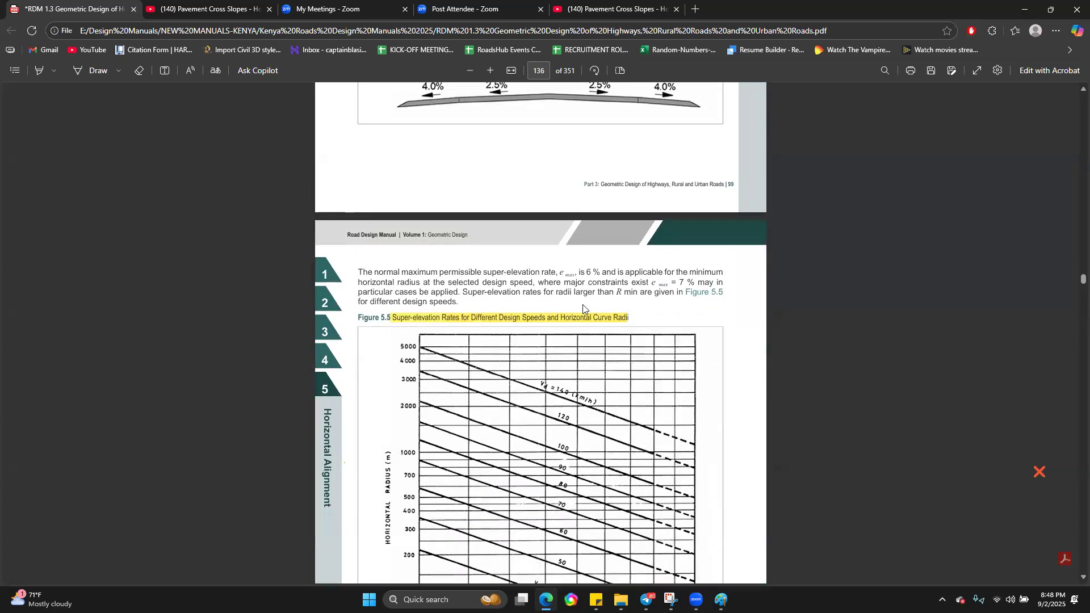
scroll(585, 307, down, 1)
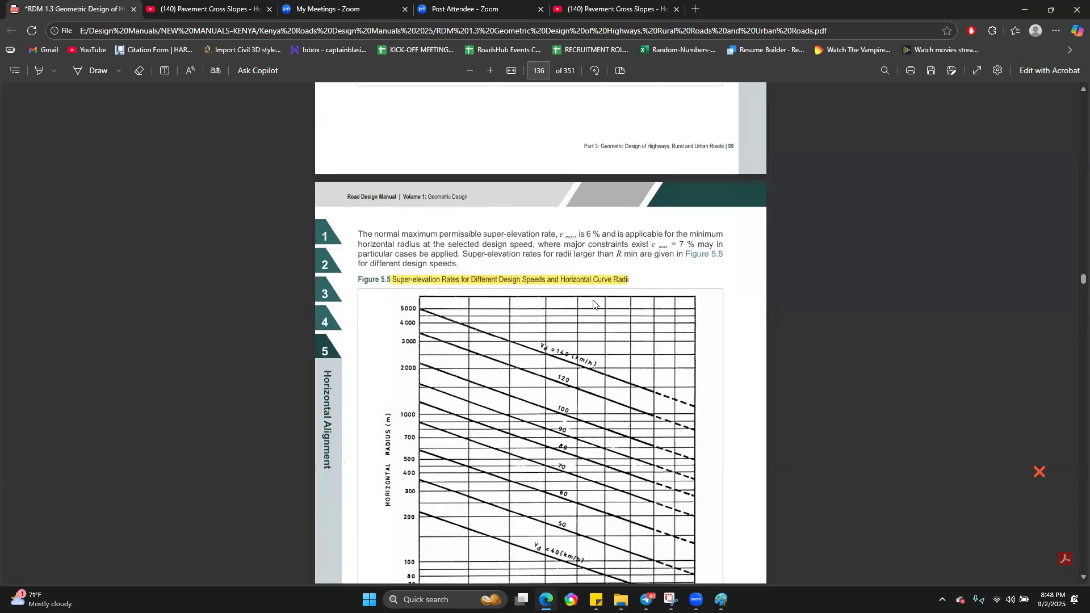
scroll(544, 260, down, 2)
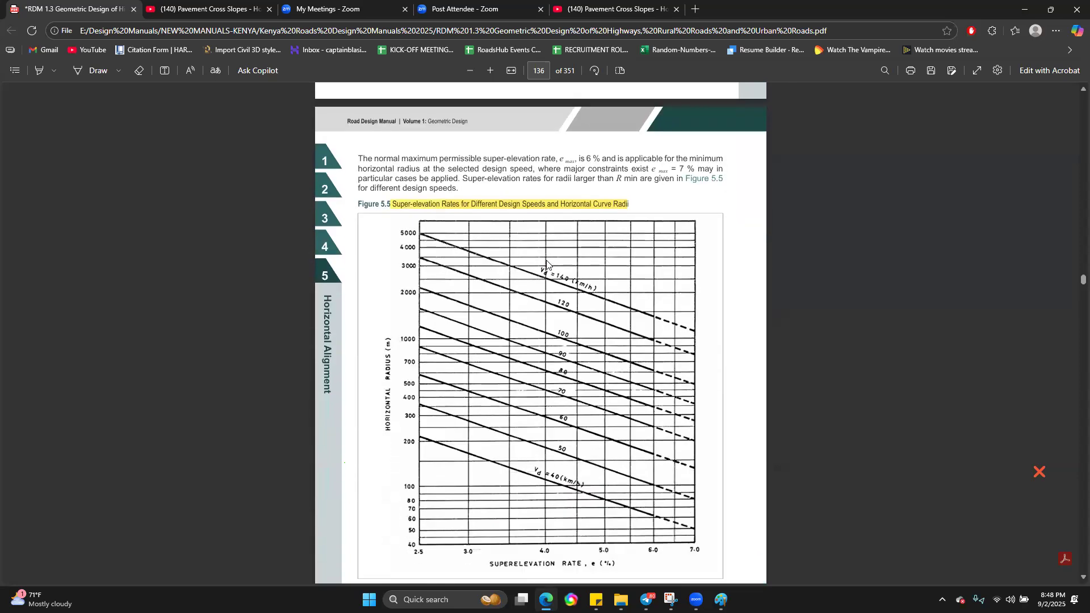
scroll(554, 255, down, 1)
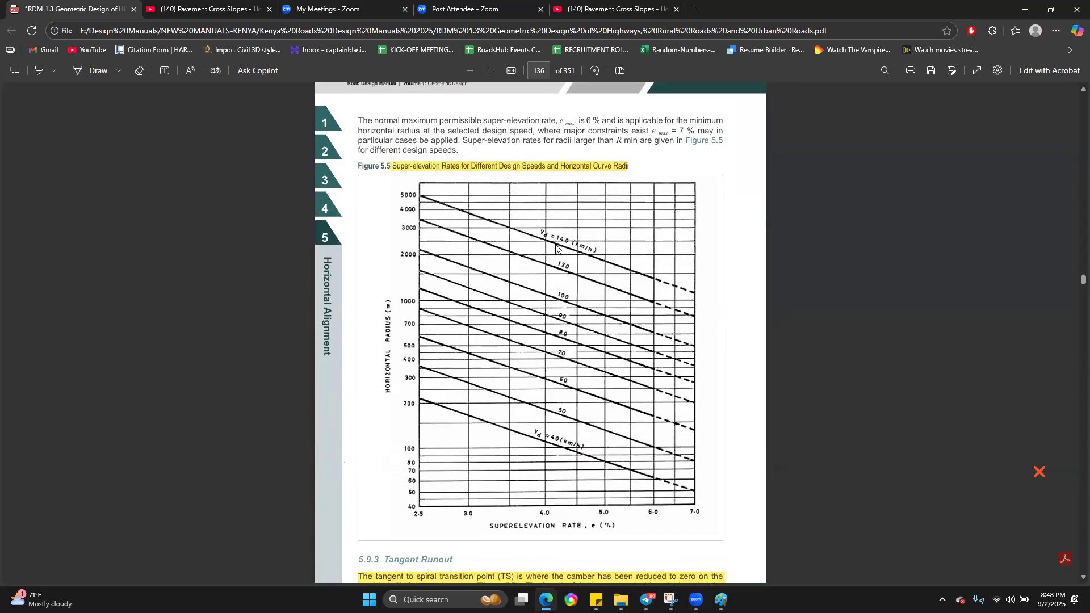
scroll(557, 248, down, 1)
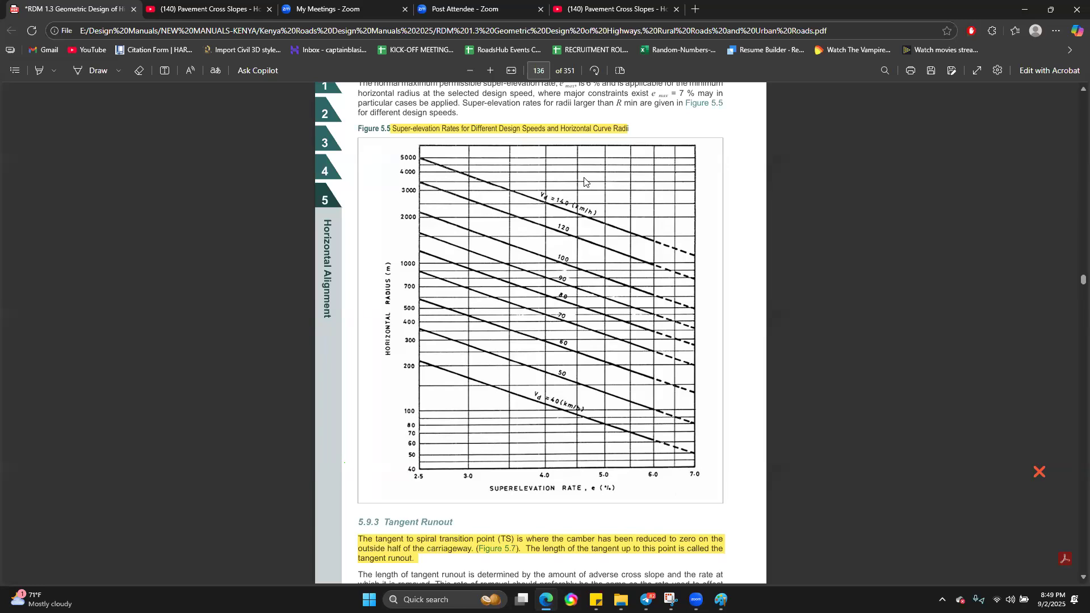
scroll(664, 253, down, 1)
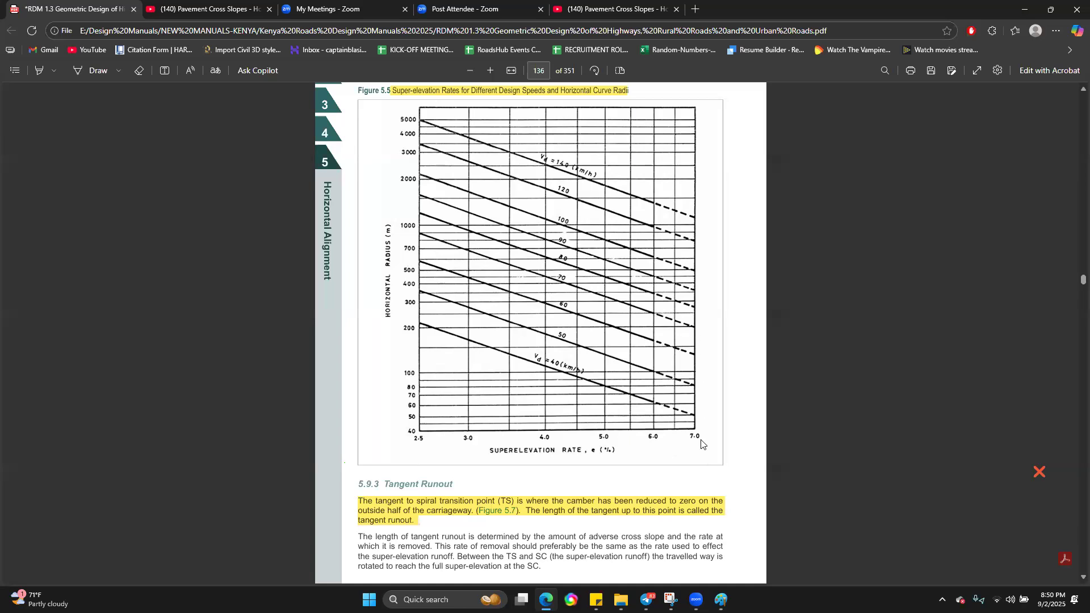
Step: Read section 5.9.3 Tangent Runout beneath the super-elevation rate chart and continue to section 5.9.4
scroll(702, 444, down, 3)
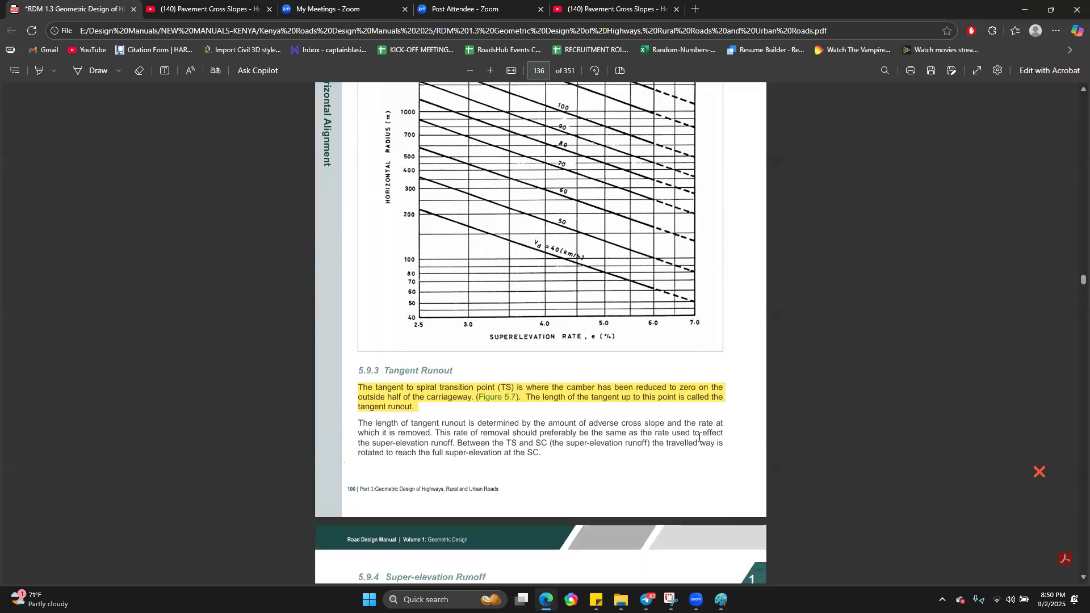
scroll(589, 370, up, 1)
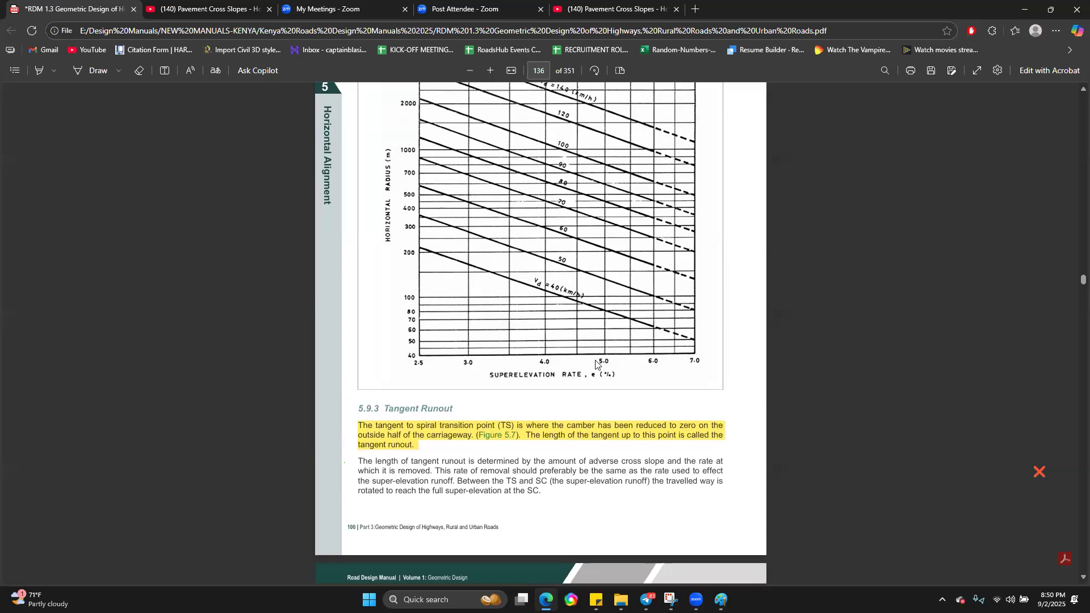
scroll(599, 362, down, 2)
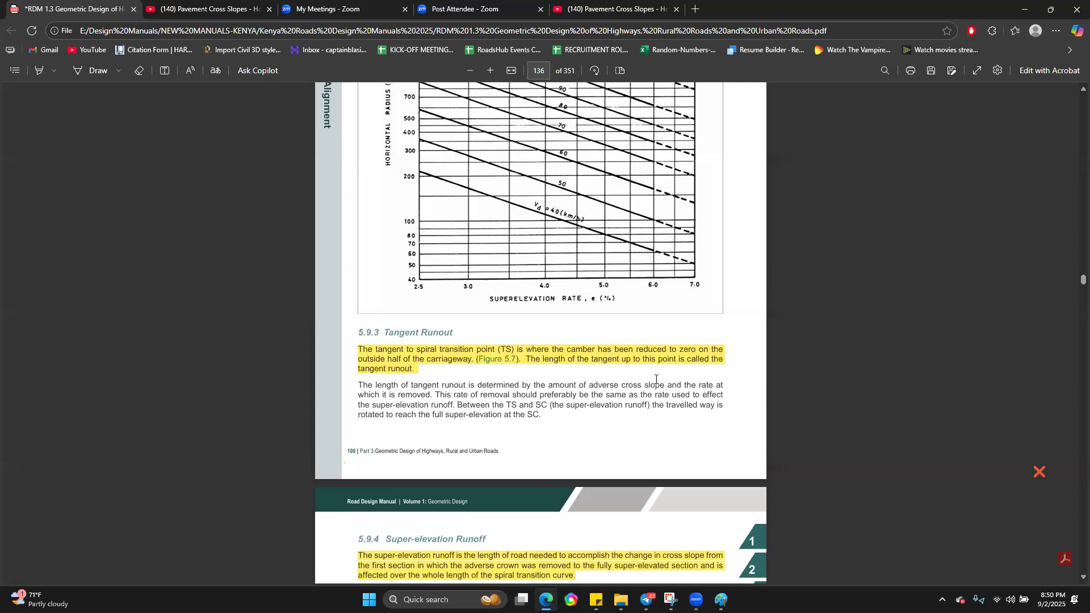
scroll(657, 380, down, 1)
scroll(653, 377, down, 4)
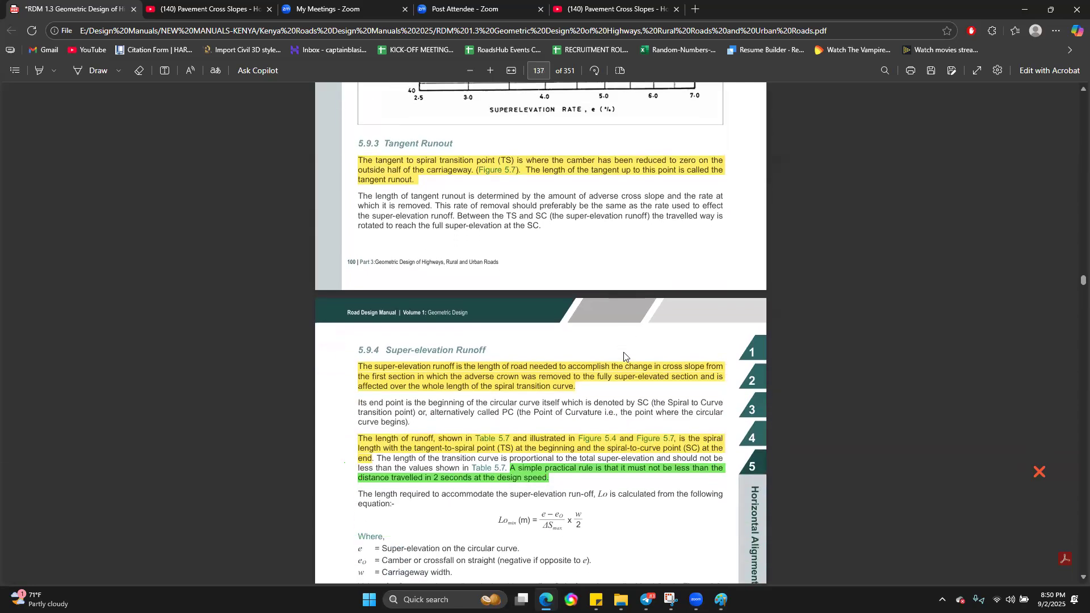
scroll(625, 356, down, 2)
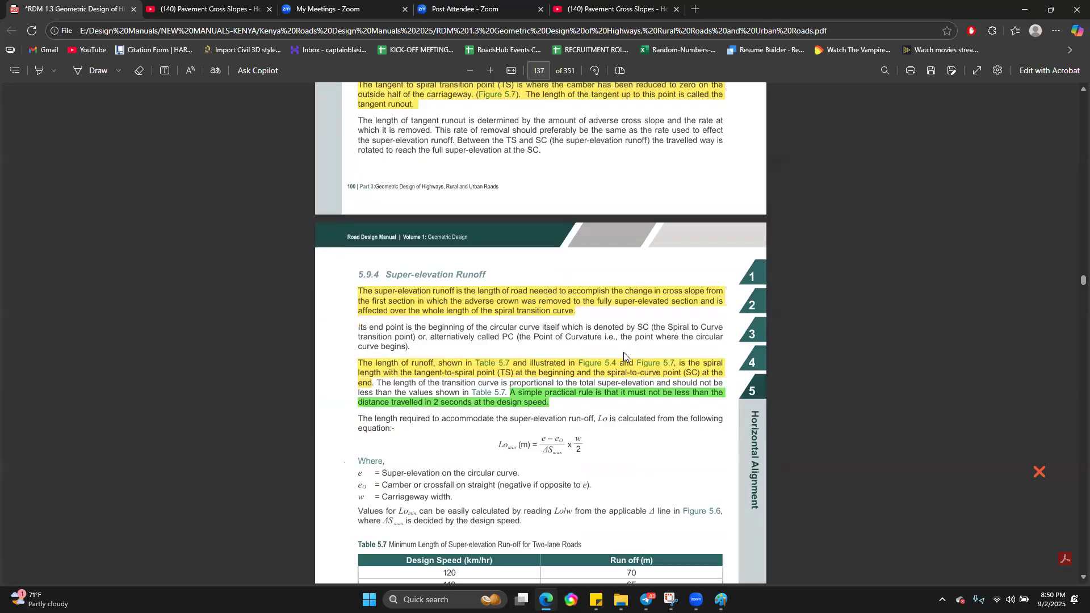
Step: Examine the Super-elevation Runoff definition in section 5.9.4 and its minimum length equation for Lo
scroll(505, 306, up, 2)
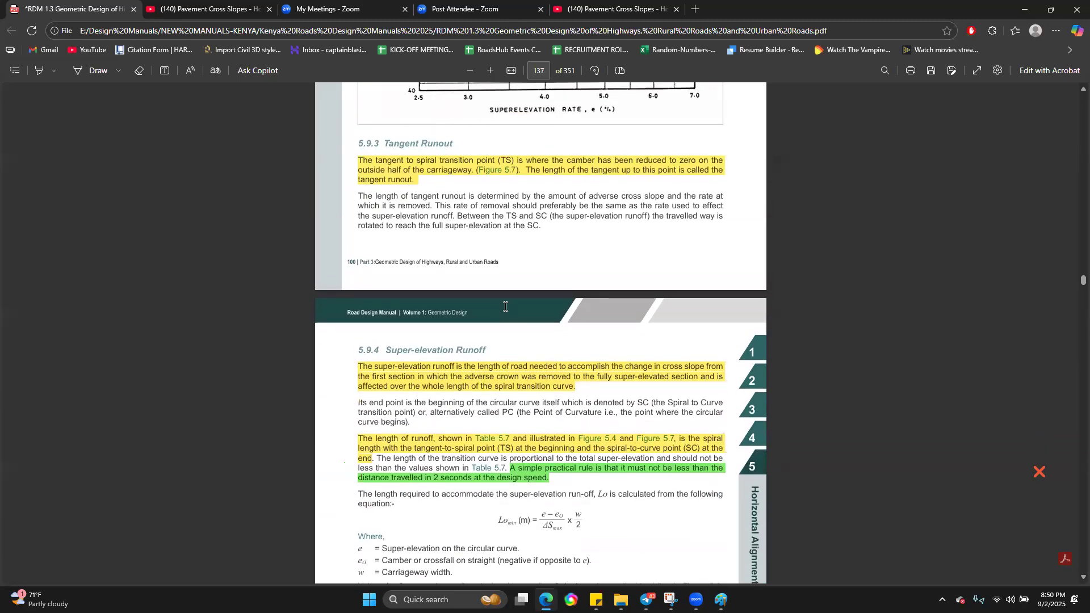
scroll(505, 307, down, 2)
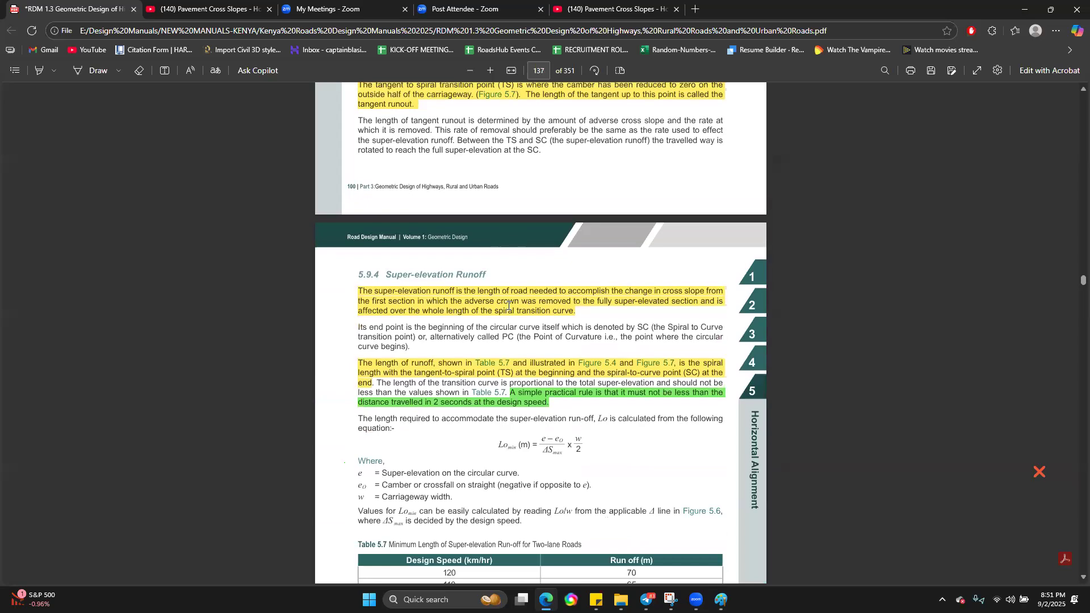
scroll(602, 366, down, 1)
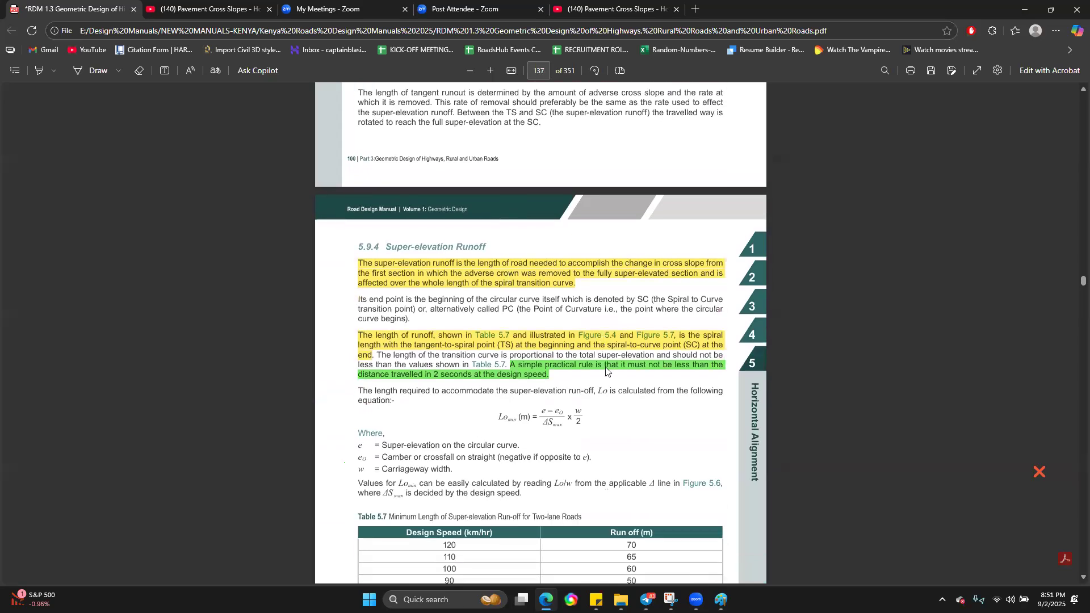
drag(496, 409, 595, 414)
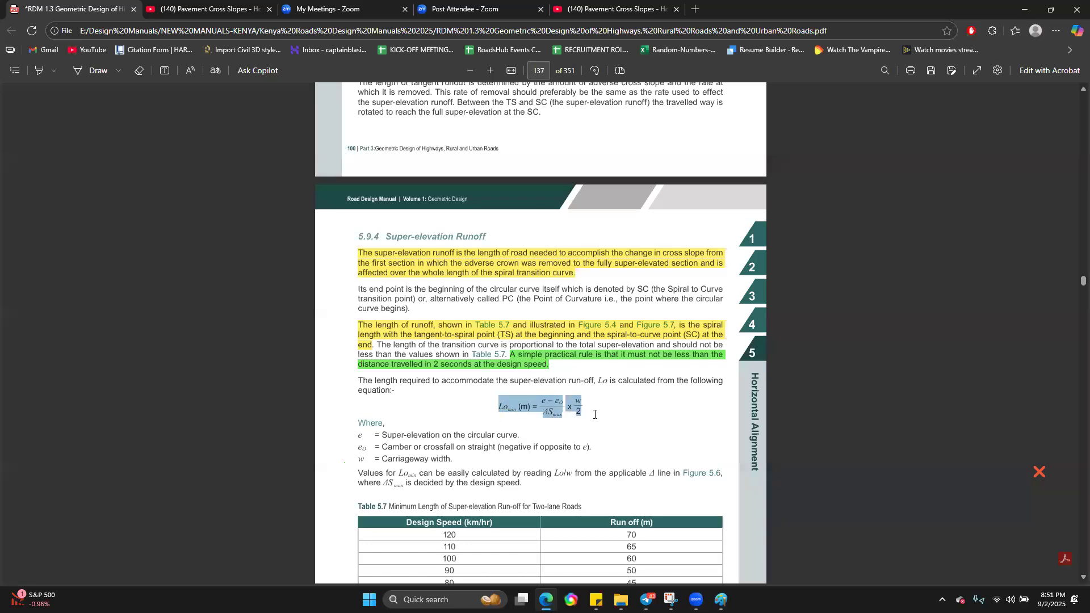
click(527, 418)
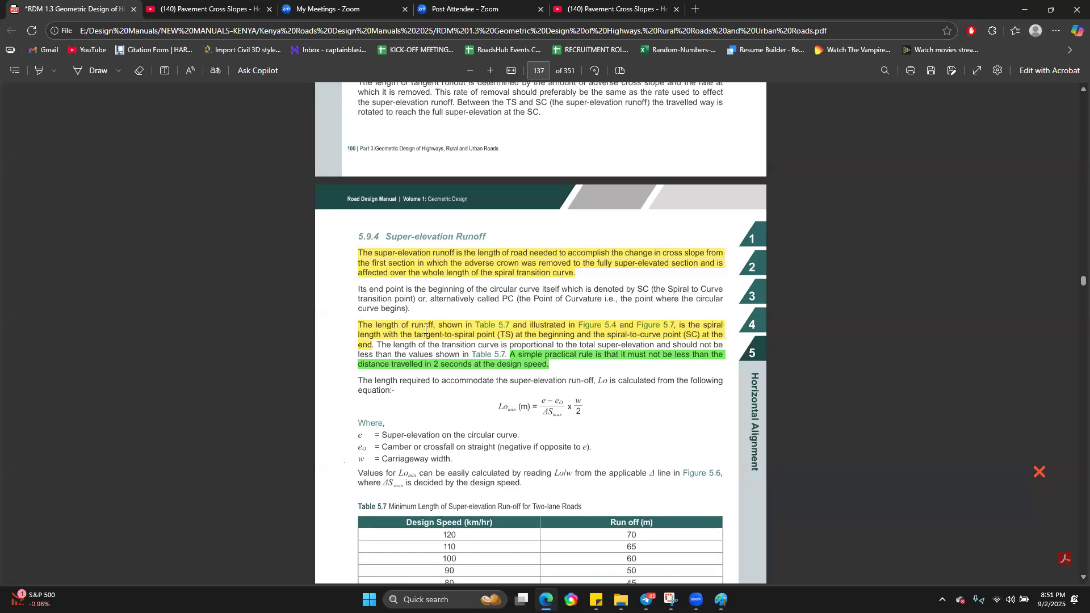
scroll(613, 408, down, 1)
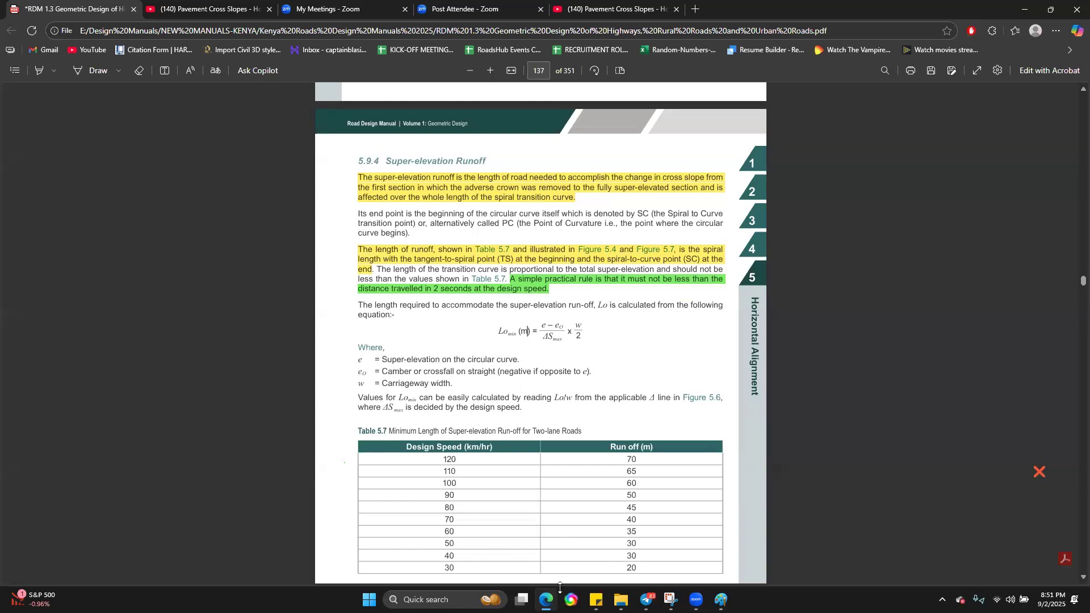
Step: Switch to Paint, mark the SC label, and circle the Superelevation Runoff text between TS and SC
click(721, 600)
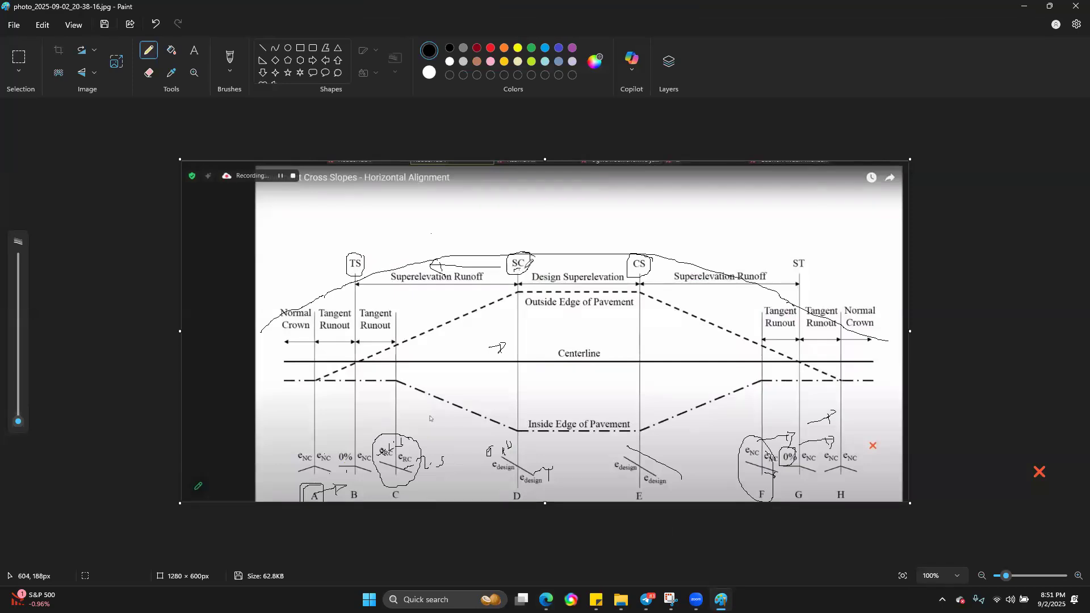
mouse_move(494, 266)
mouse_down()
mouse_move(439, 246)
mouse_move(391, 268)
mouse_move(461, 306)
mouse_move(494, 260)
mouse_up()
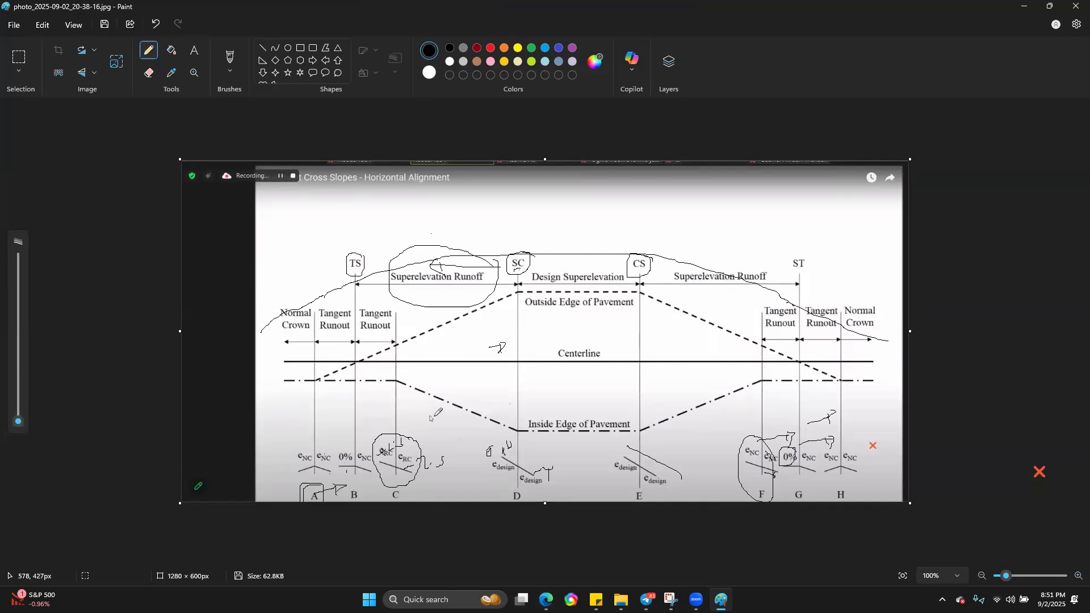
click(508, 397)
mouse_move(400, 281)
mouse_down()
mouse_move(485, 291)
mouse_move(467, 258)
mouse_move(437, 259)
mouse_move(375, 293)
mouse_up()
Step: Switch back to the manual in Edge and point out the 2-second design speed rule and the Lo equation by selecting their text
click(546, 601)
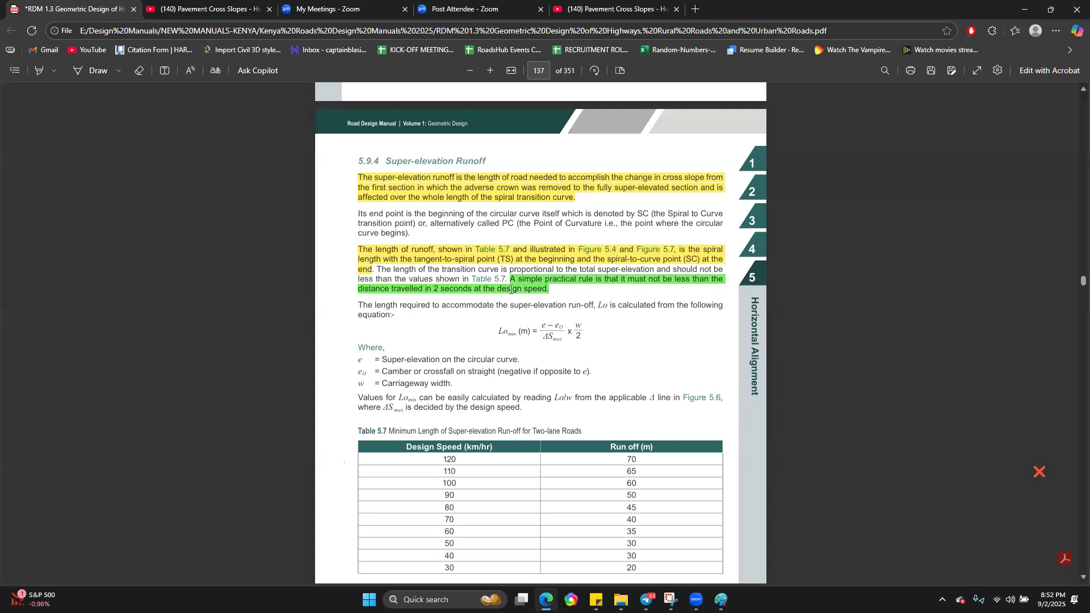
drag(569, 297, 502, 291)
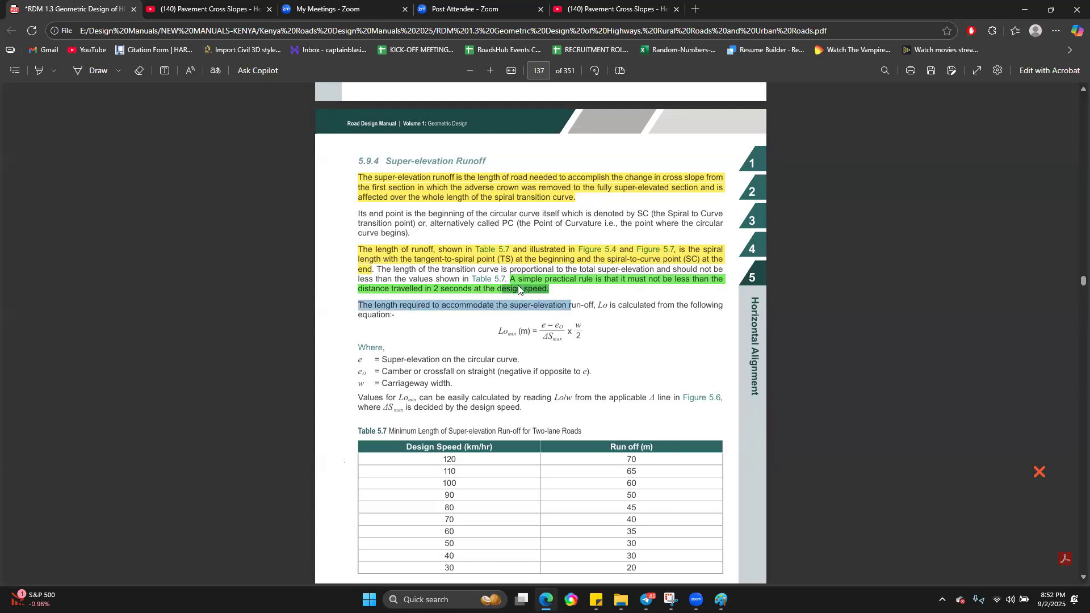
right_click(585, 317)
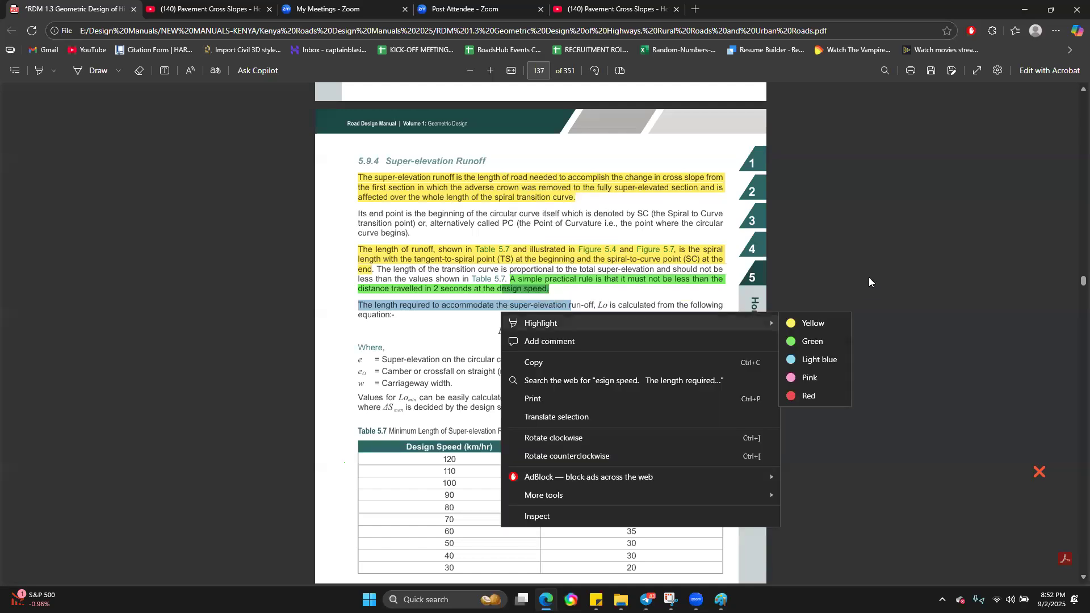
click(869, 278)
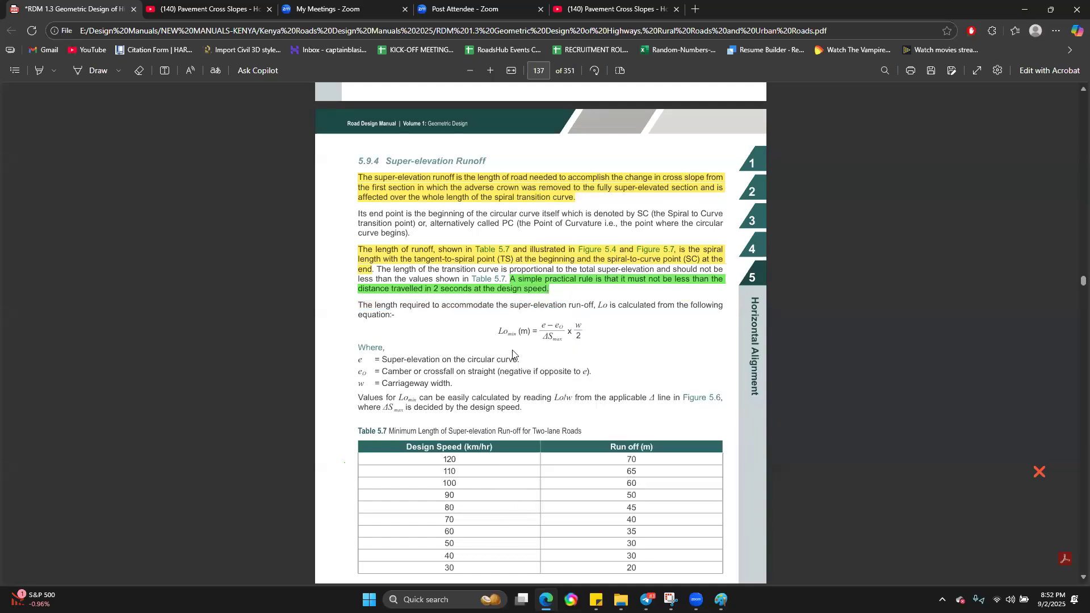
drag(496, 333, 587, 328)
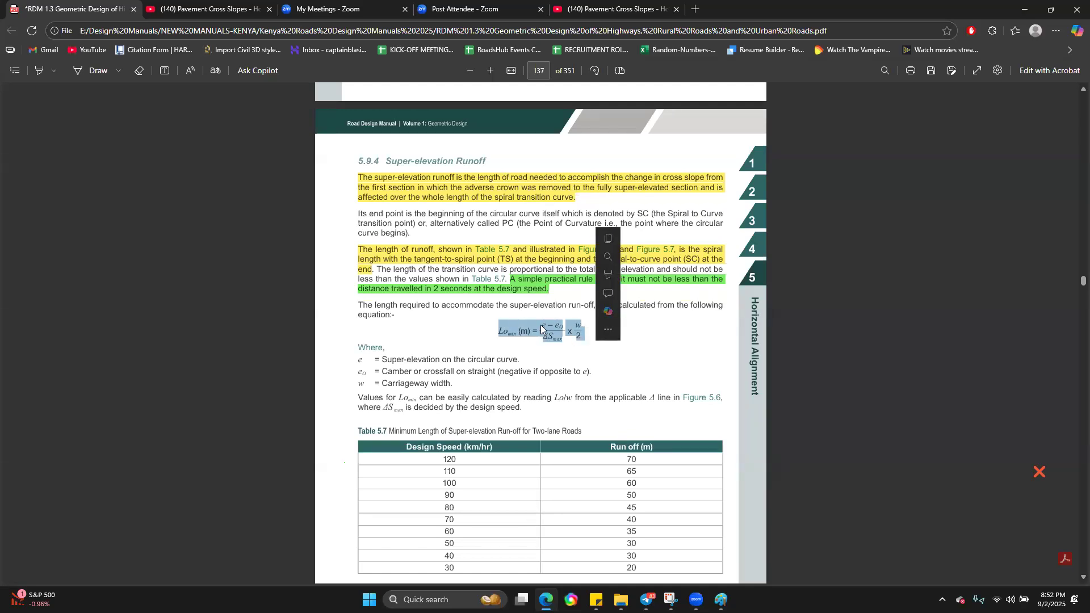
Step: Look up the minimum run-off length for a 70 km/hr design speed in Table 5.7
scroll(528, 358, down, 3)
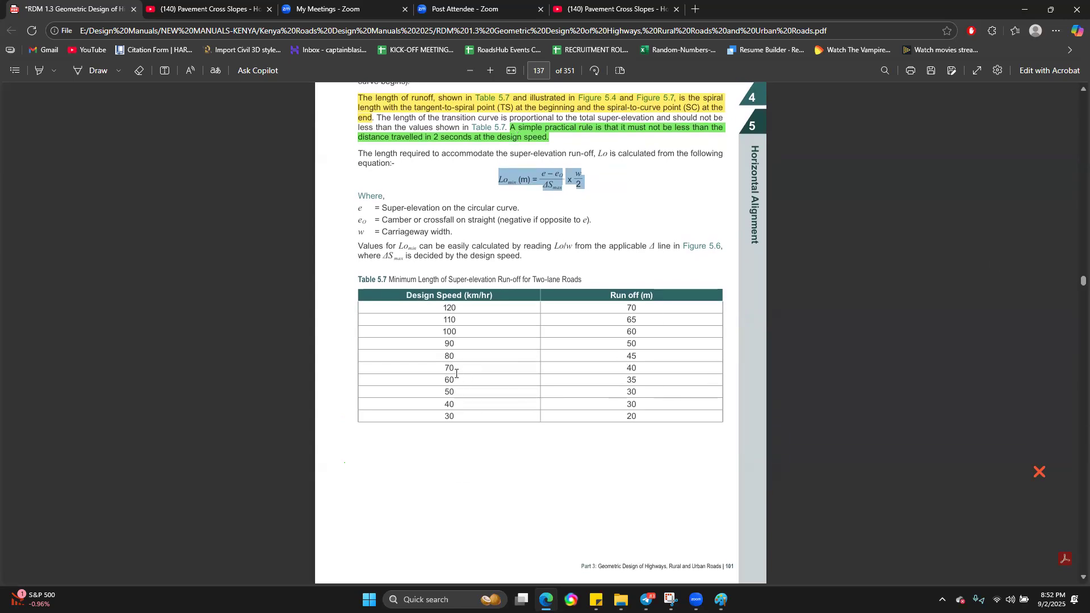
drag(440, 370, 627, 369)
click(638, 368)
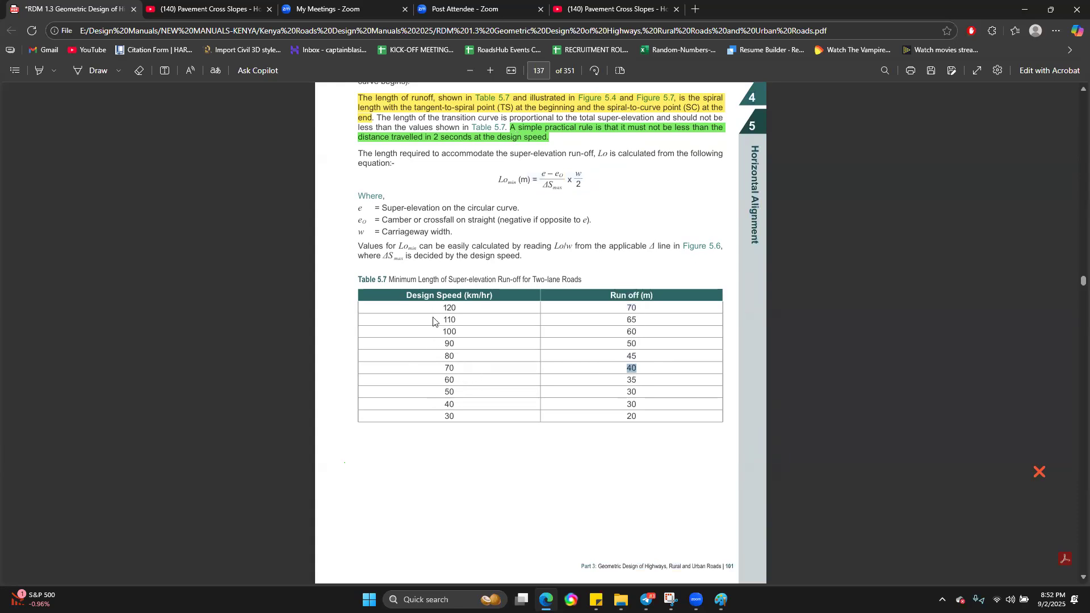
Step: Examine the Lo chart in Figure 5.6 and the introduction to section 5.10 Transition Curves
scroll(458, 322, down, 10)
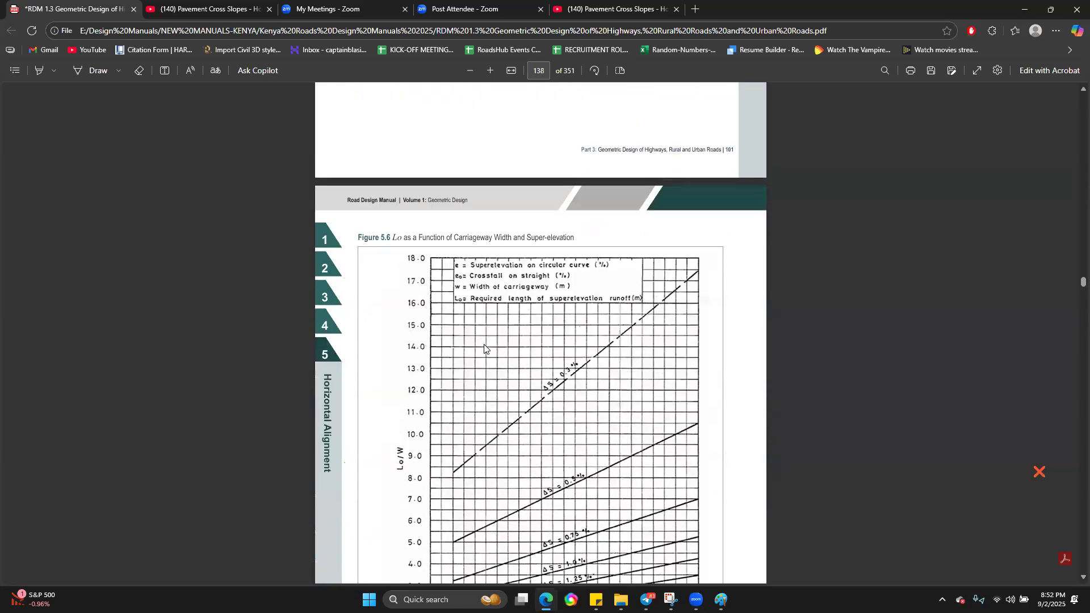
scroll(486, 344, down, 3)
scroll(495, 333, down, 3)
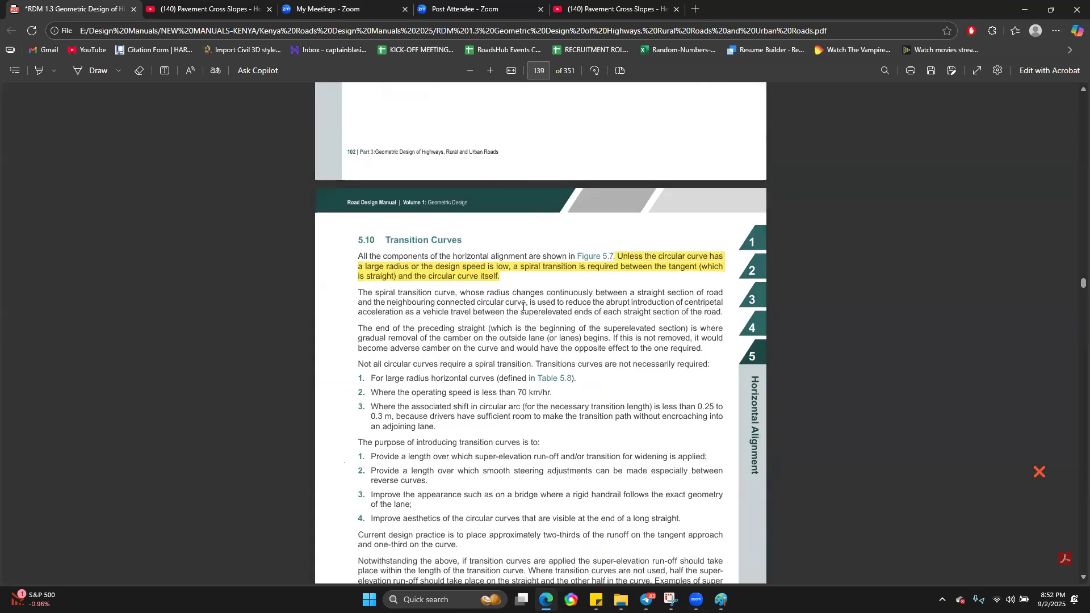
scroll(523, 306, down, 2)
scroll(622, 349, up, 1)
scroll(622, 349, down, 1)
scroll(504, 335, up, 3)
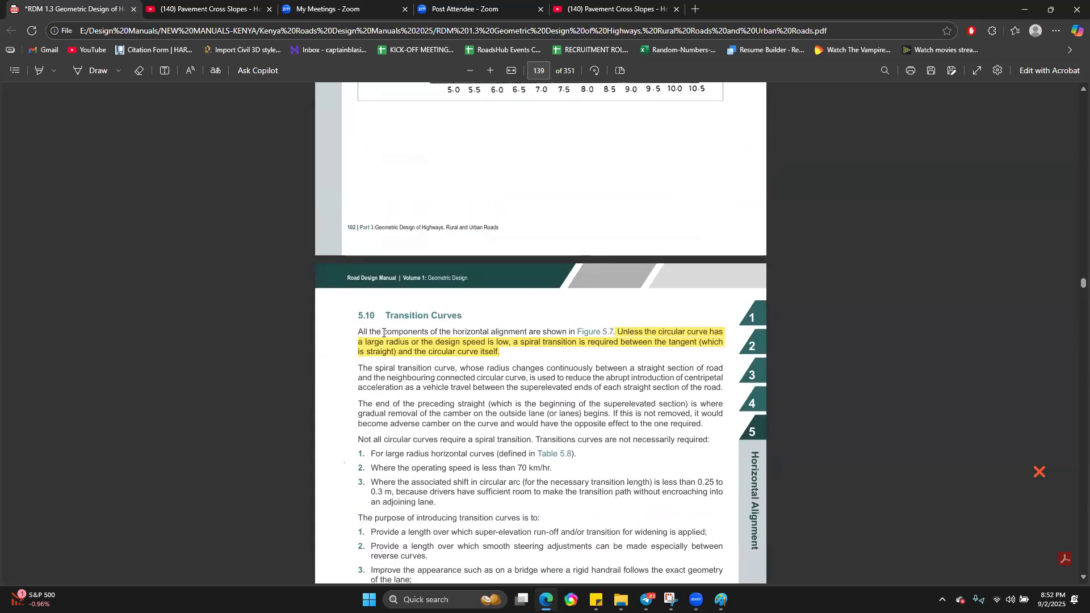
Step: Read section 5.10 on the purpose of transition curves and the placement of super-elevation run-off, glancing ahead to Figure 5.7
scroll(517, 379, down, 4)
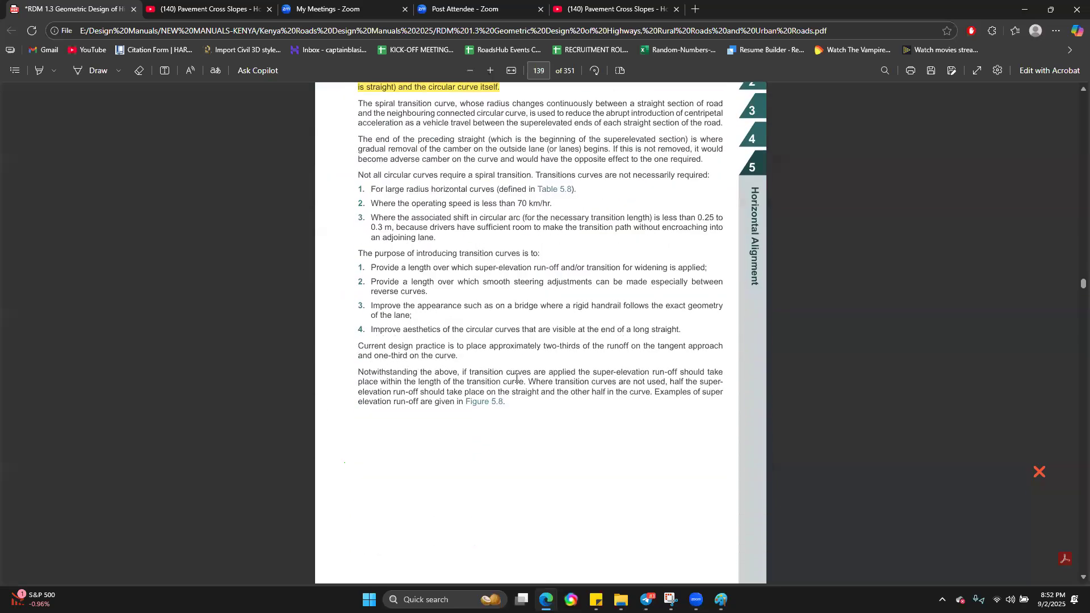
scroll(534, 375, down, 3)
scroll(568, 378, up, 3)
scroll(468, 278, up, 1)
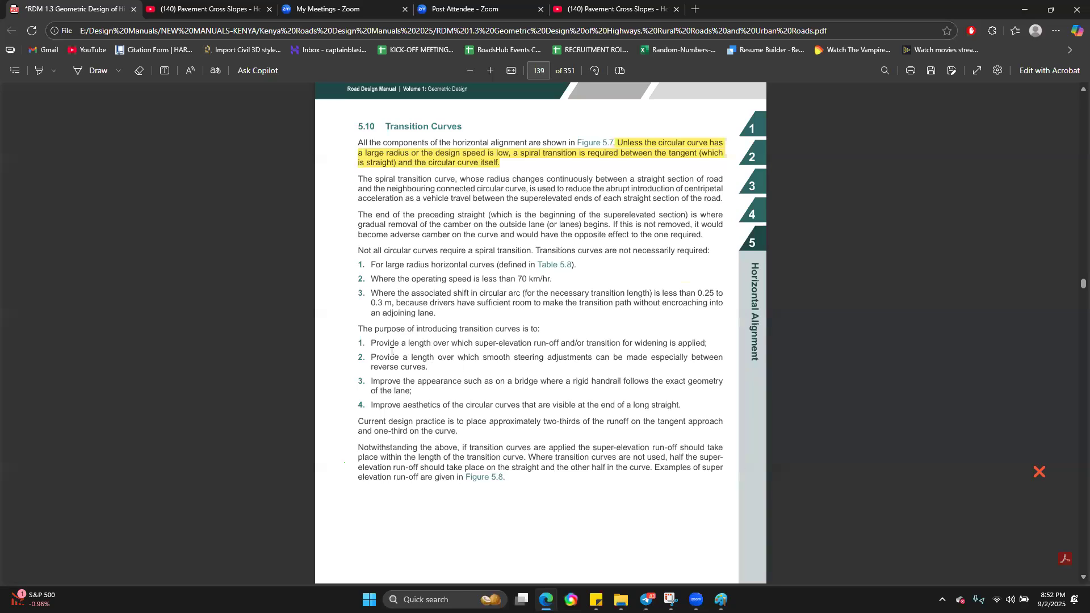
scroll(499, 348, down, 20)
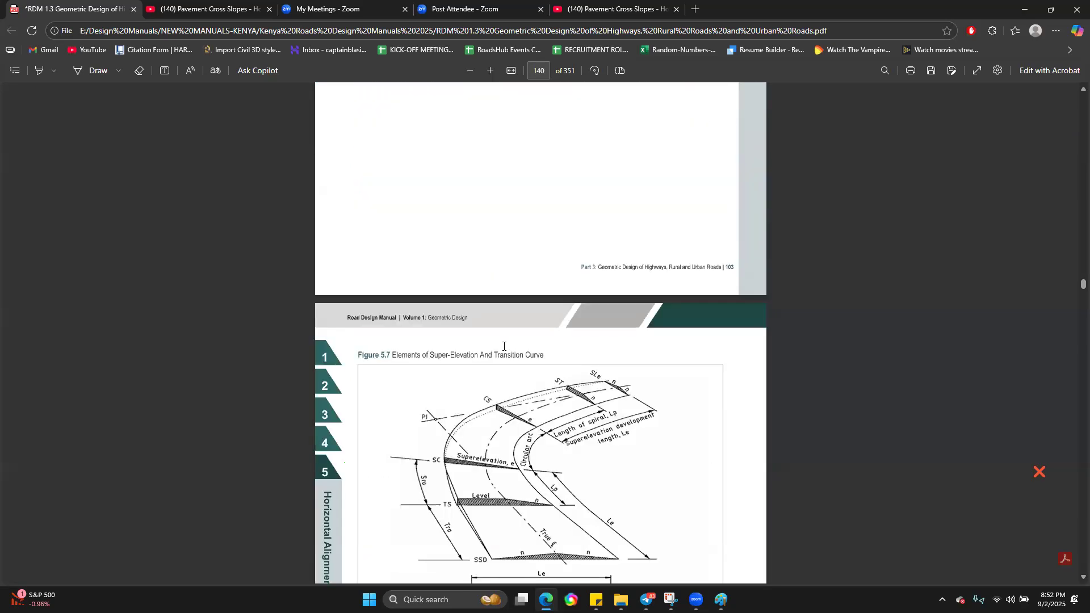
scroll(516, 348, up, 15)
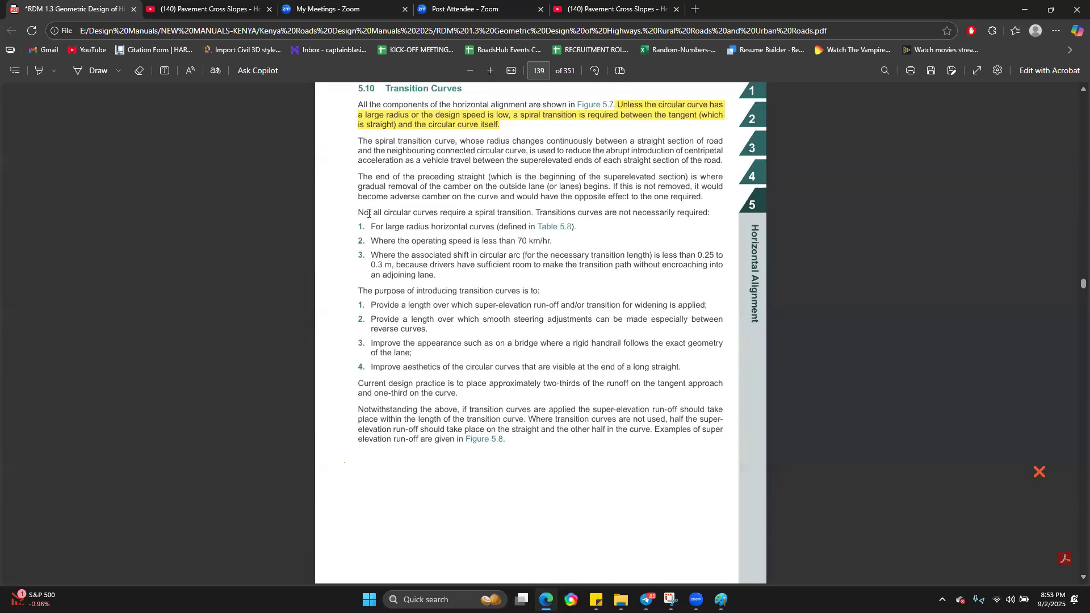
Step: Point out the statement that transition curves are not required for large radius horizontal curves by selecting its text in section 5.10
drag(419, 215, 533, 215)
drag(371, 227, 472, 227)
right_click(500, 227)
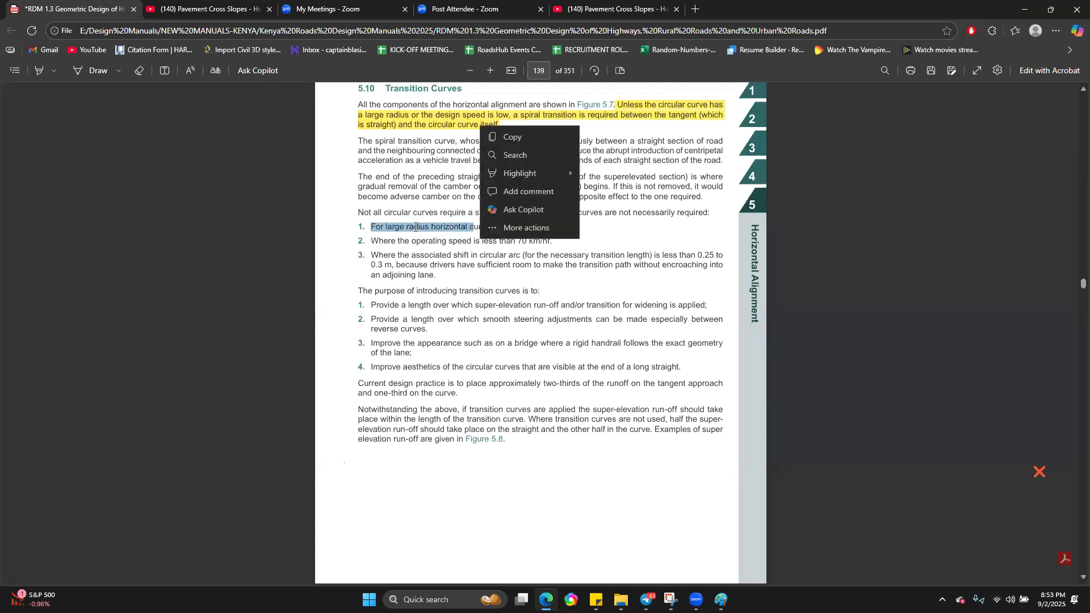
click(502, 227)
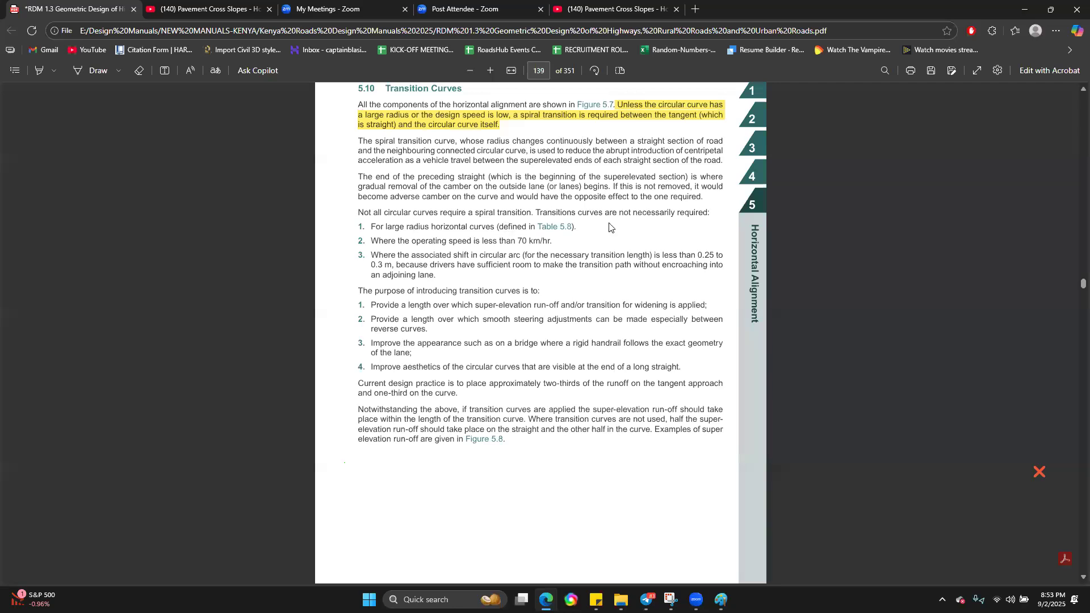
drag(603, 215, 528, 229)
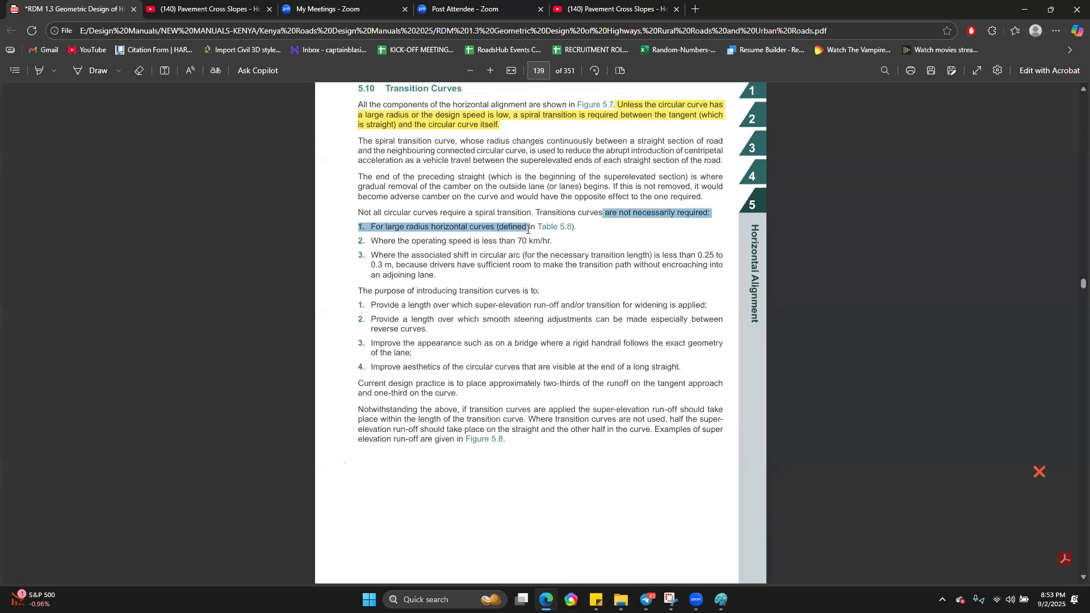
right_click(528, 229)
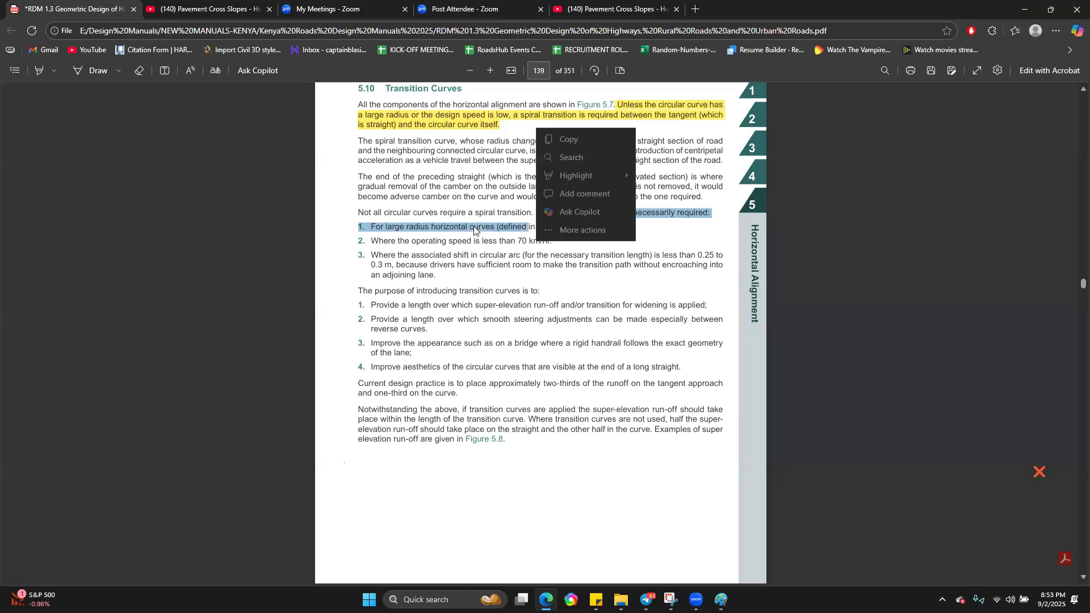
click(392, 253)
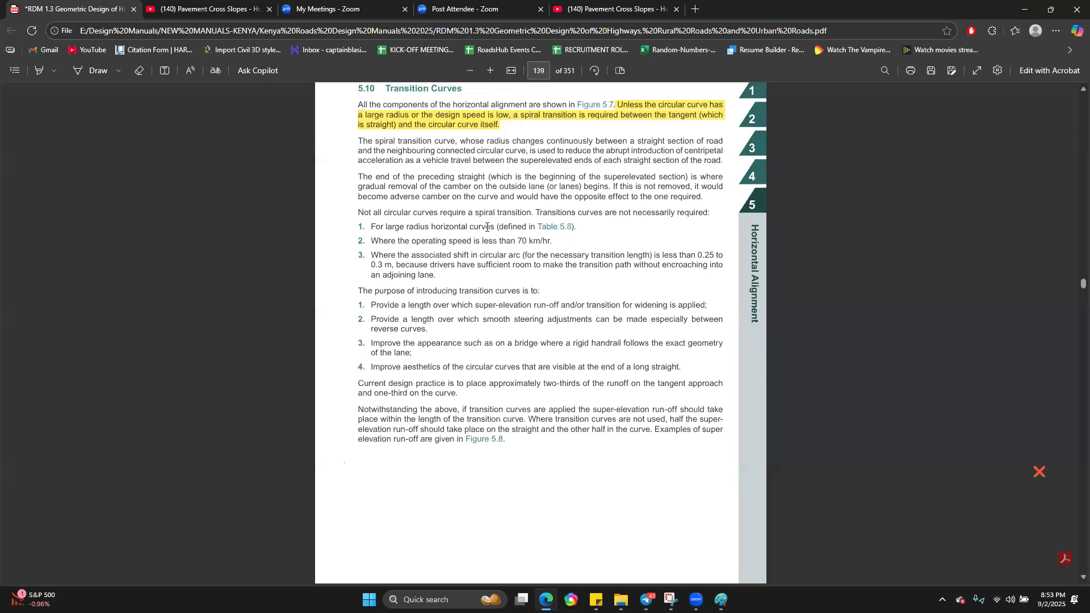
Step: Examine the elements of super-elevation and transition curve in Figure 5.7, including its legend
scroll(472, 259, down, 1)
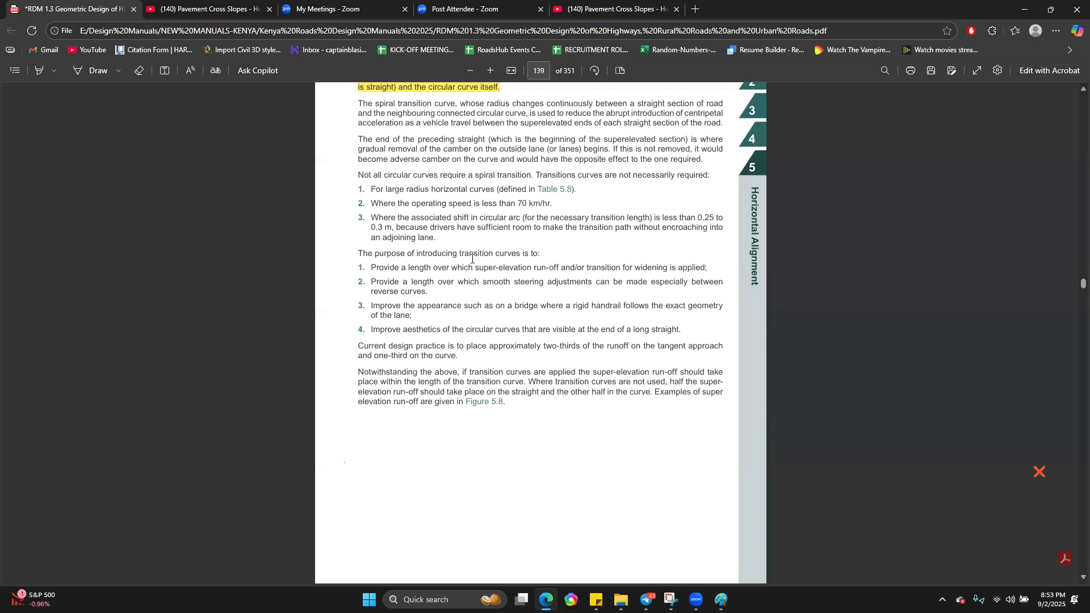
scroll(479, 257, down, 10)
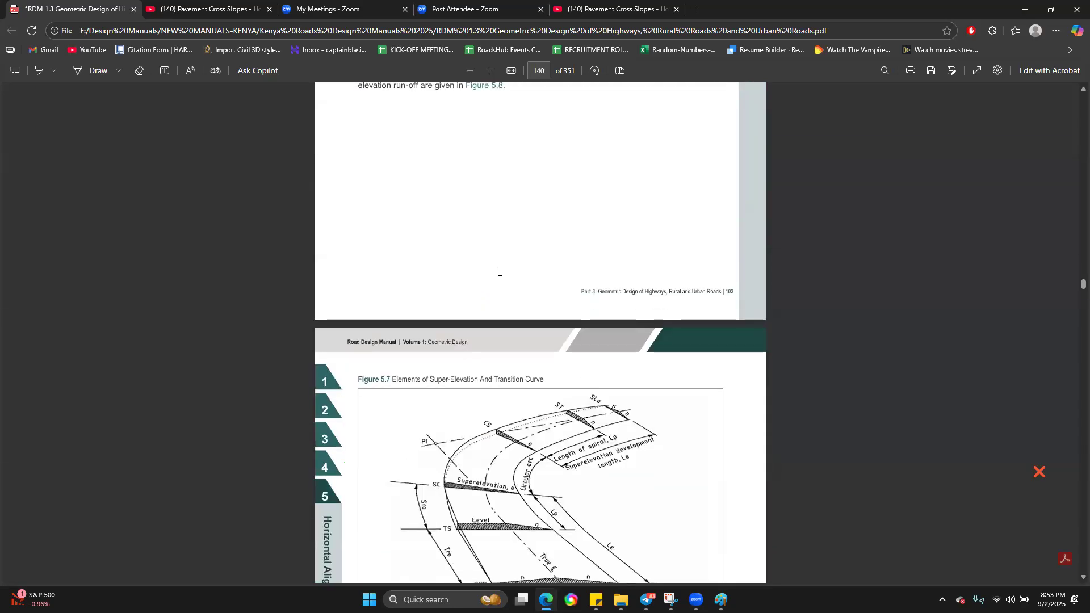
scroll(501, 272, down, 4)
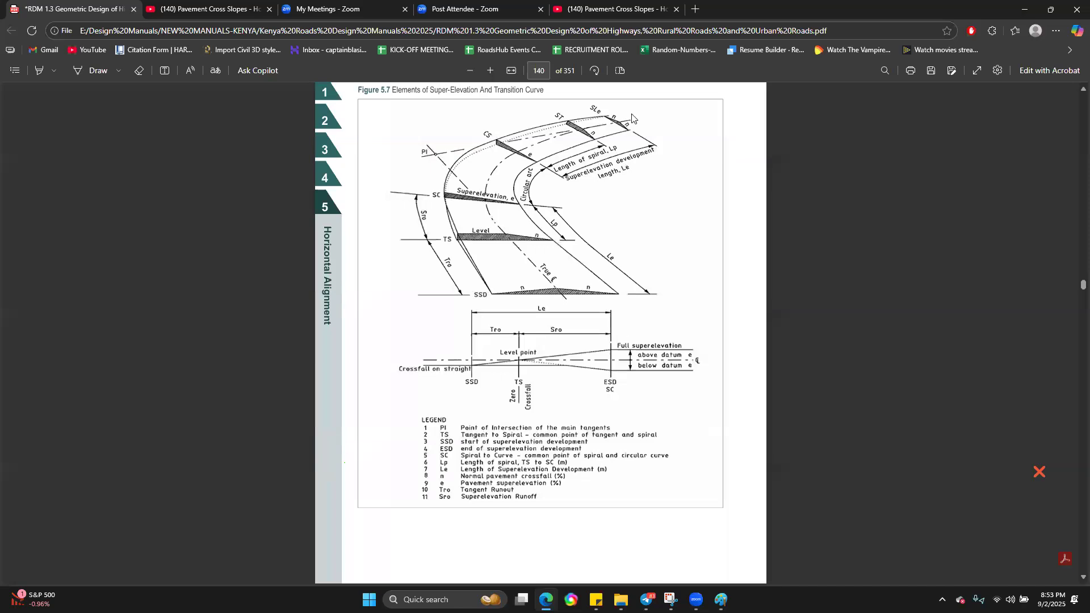
scroll(508, 177, up, 1)
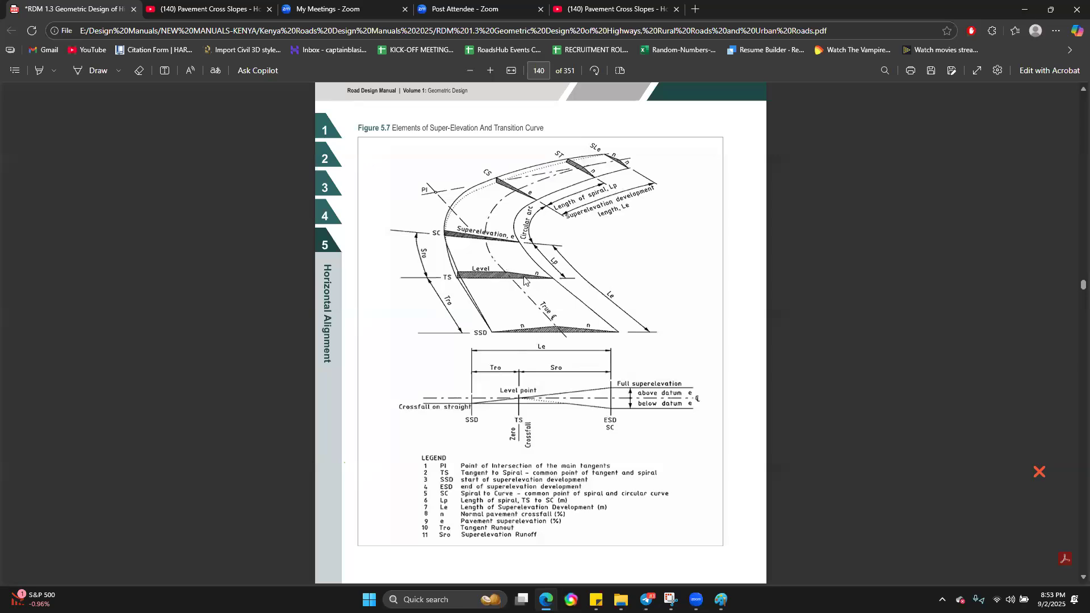
scroll(478, 243, up, 1)
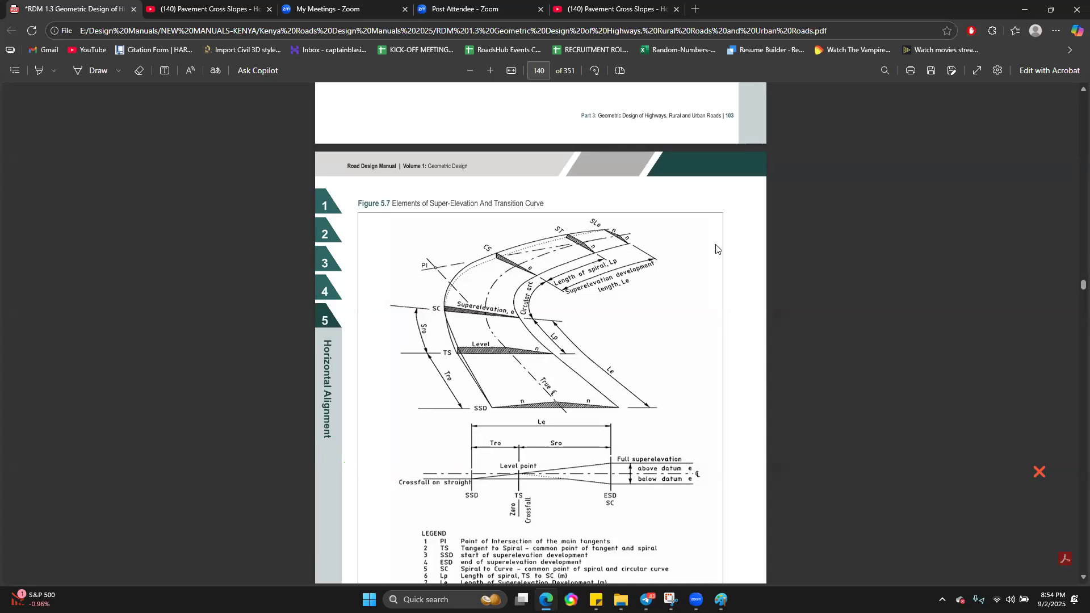
Step: Find Figure 5.8 in the manual and examine its examples of super-elevation runoff for straight, clothoid and circular curve combinations
scroll(647, 317, down, 8)
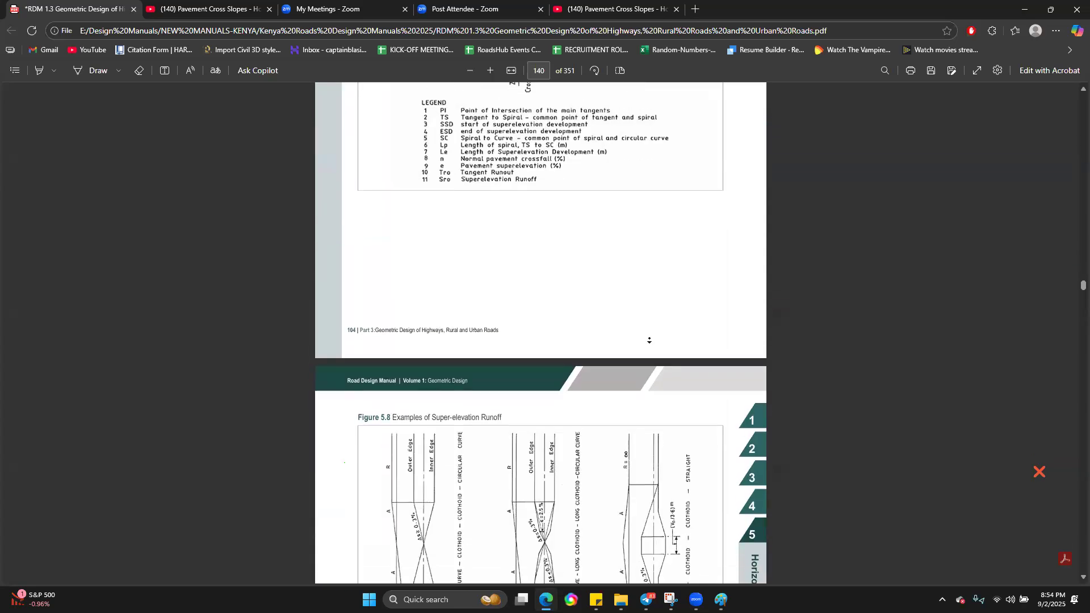
scroll(562, 153, down, 20)
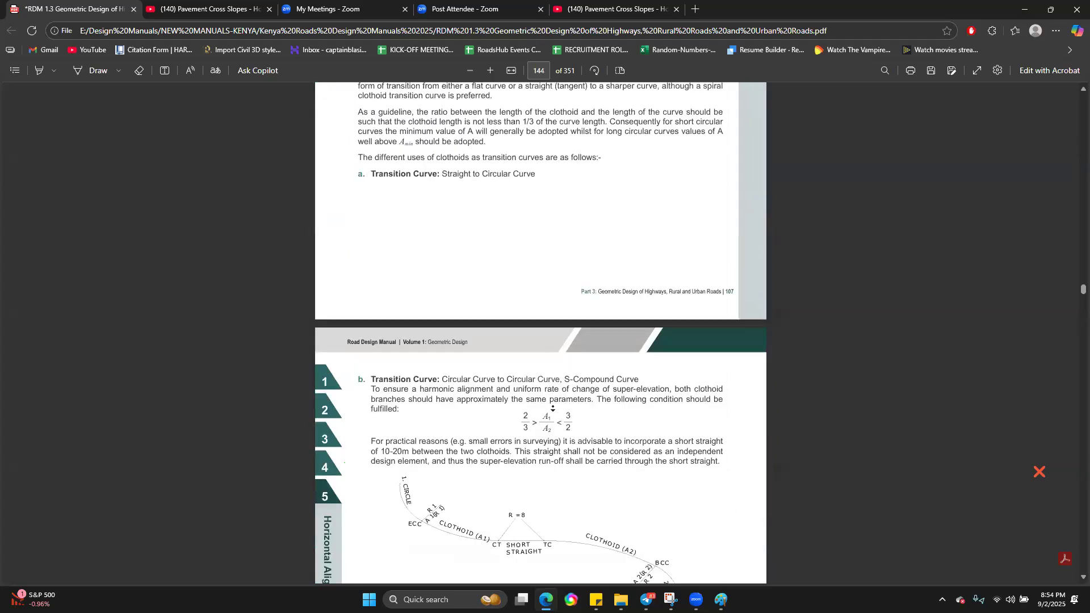
scroll(574, 241, up, 20)
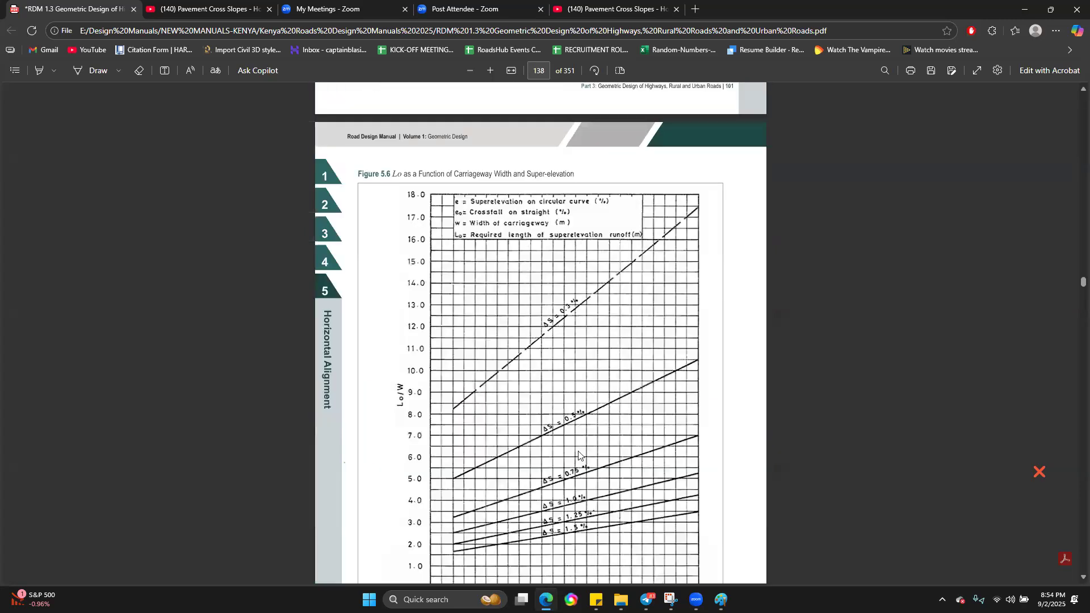
scroll(590, 454, down, 20)
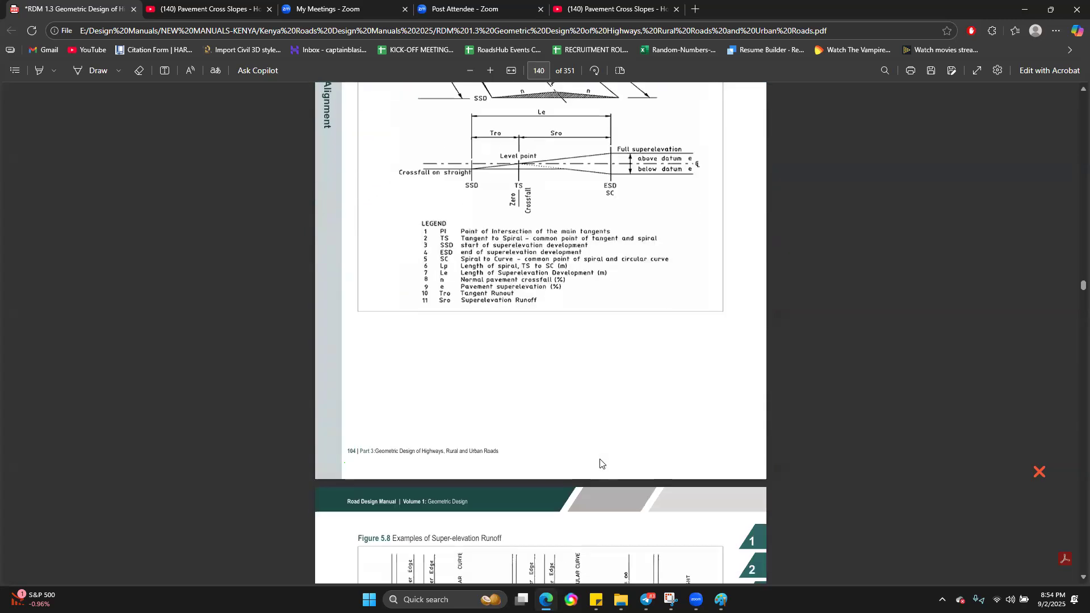
scroll(601, 464, down, 2)
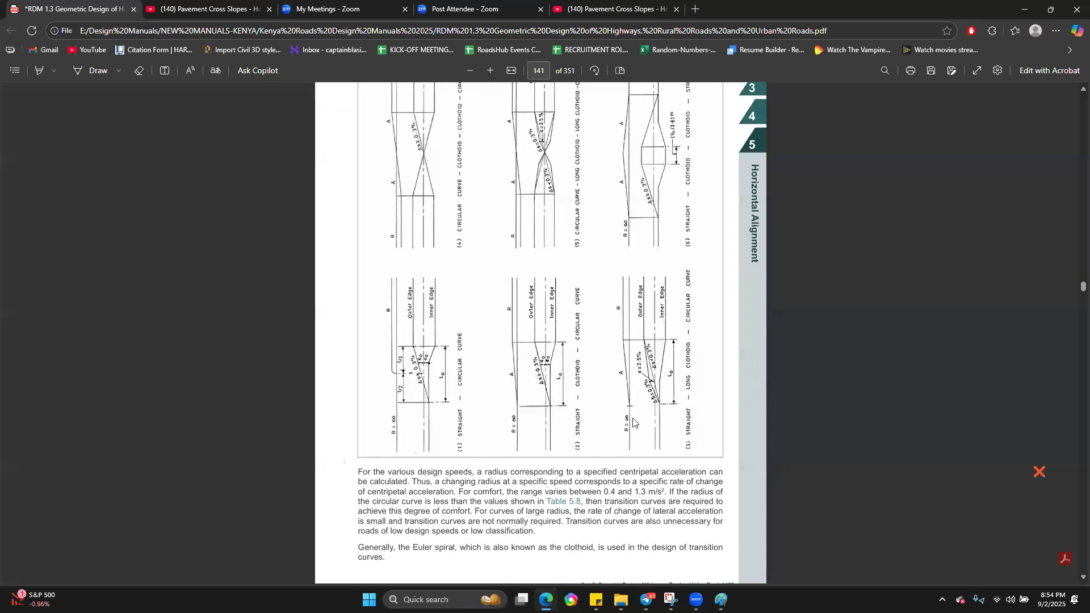
scroll(634, 421, up, 1)
scroll(625, 398, up, 3)
scroll(607, 321, down, 3)
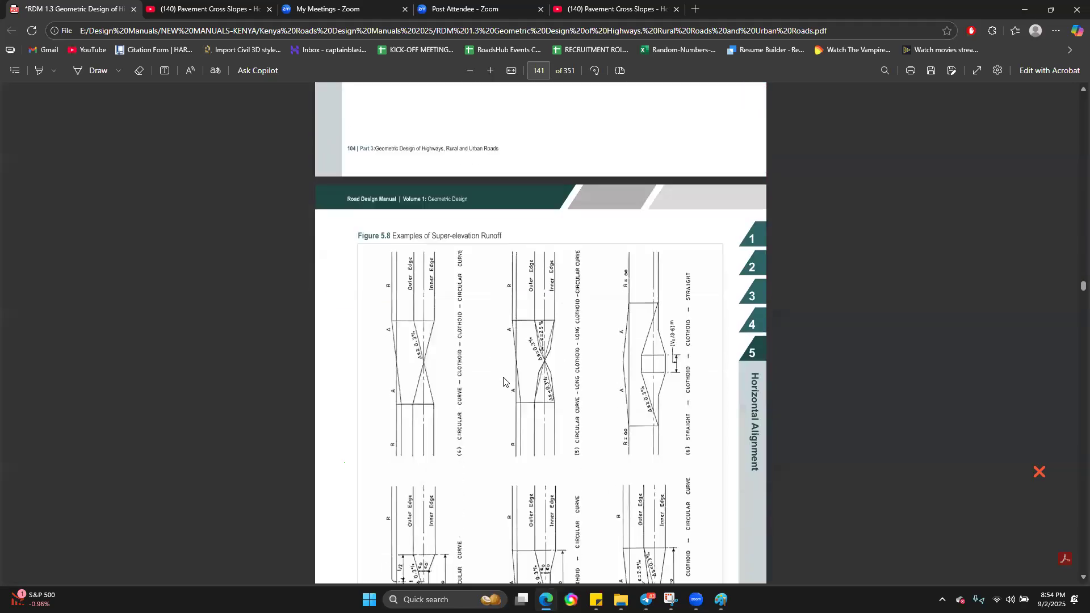
scroll(608, 321, down, 3)
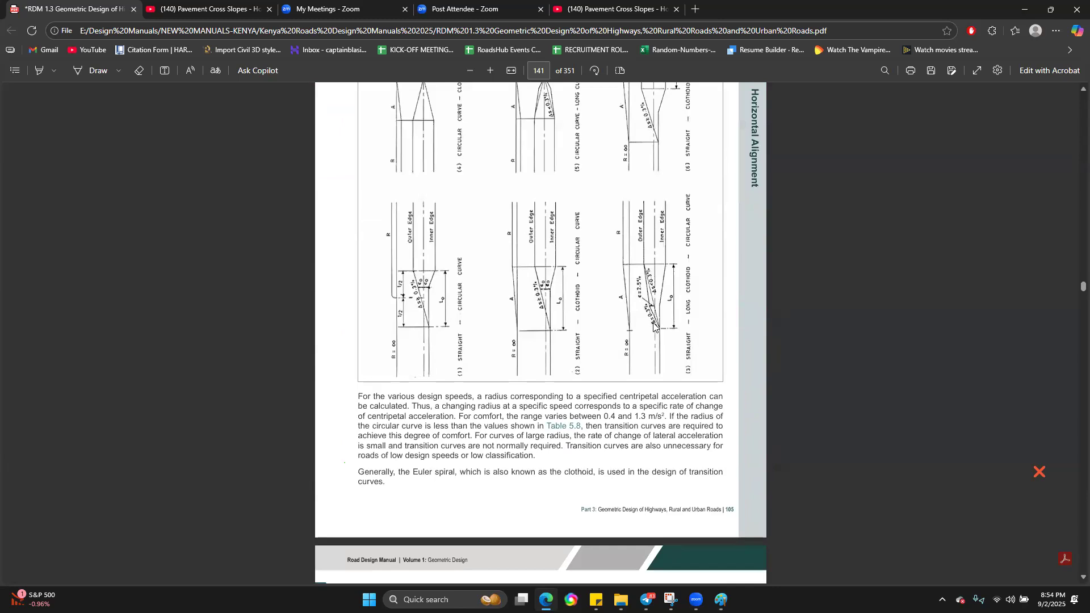
scroll(704, 347, up, 3)
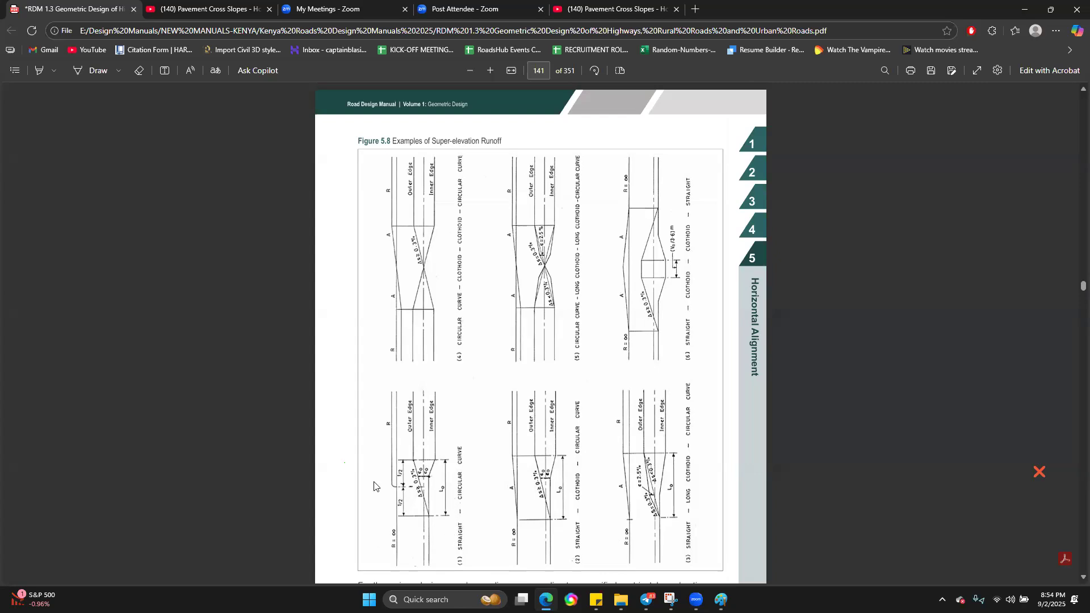
scroll(447, 449, up, 2)
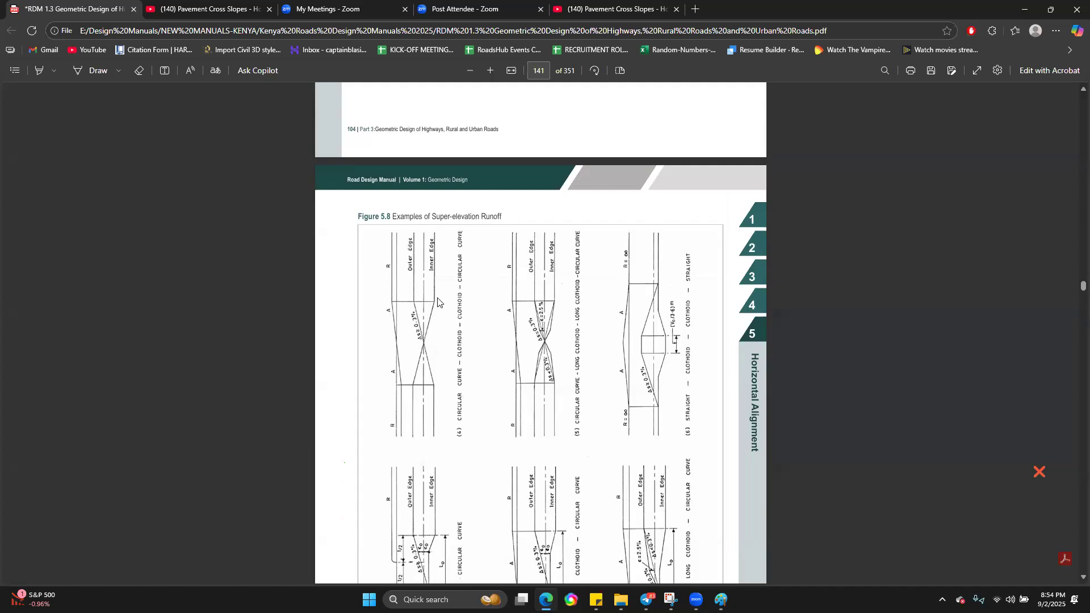
Step: Compare the remaining runoff examples in Figure 5.8 and look up the transition curve requirements by design speed in Table 5.8
scroll(538, 362, down, 2)
scroll(435, 267, down, 2)
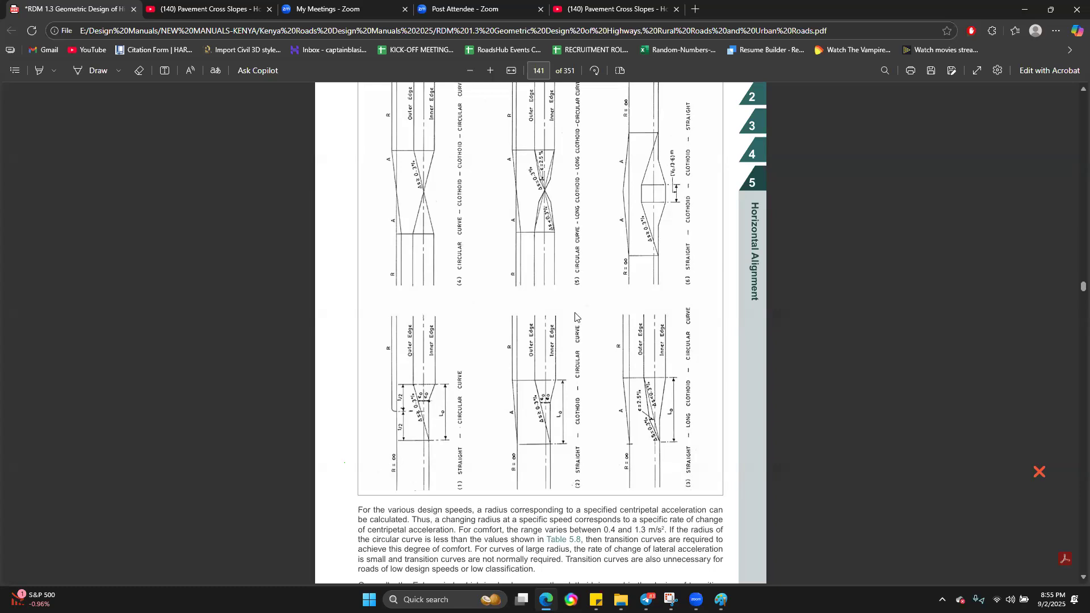
scroll(509, 365, up, 3)
scroll(641, 344, down, 5)
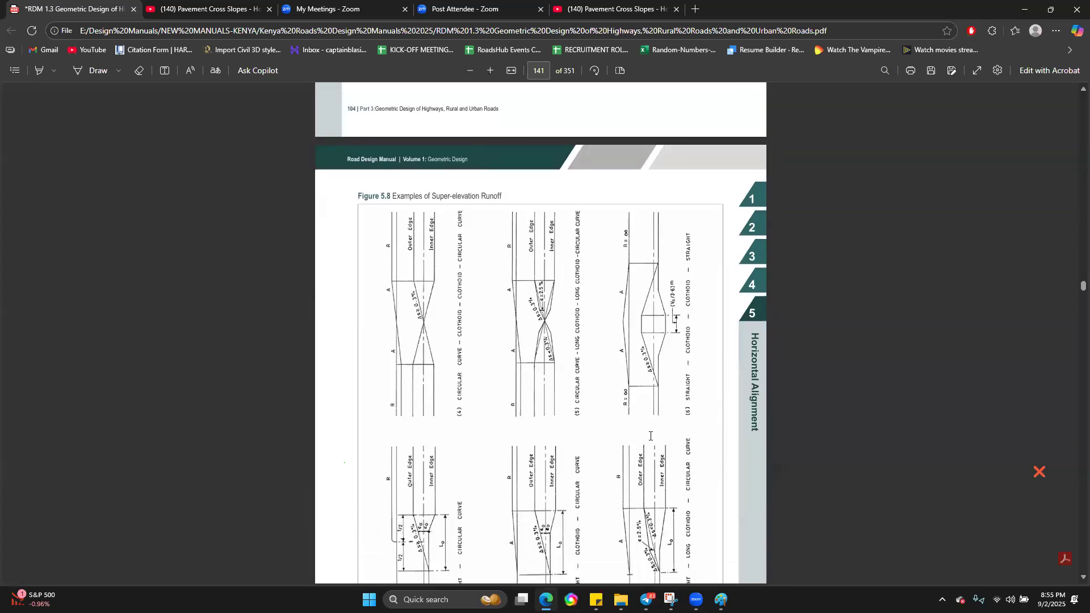
scroll(640, 344, down, 3)
scroll(656, 446, down, 2)
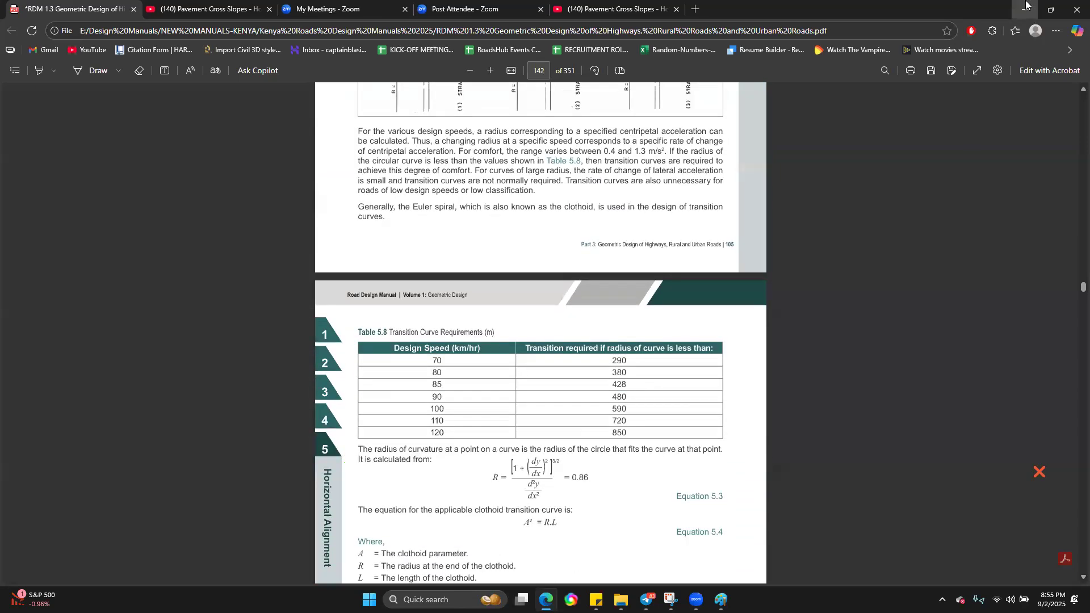
Step: Clear the desktop by minimizing the Edge, Paint, File Explorer and Telegram windows and closing Snipping Tool
click(1027, 6)
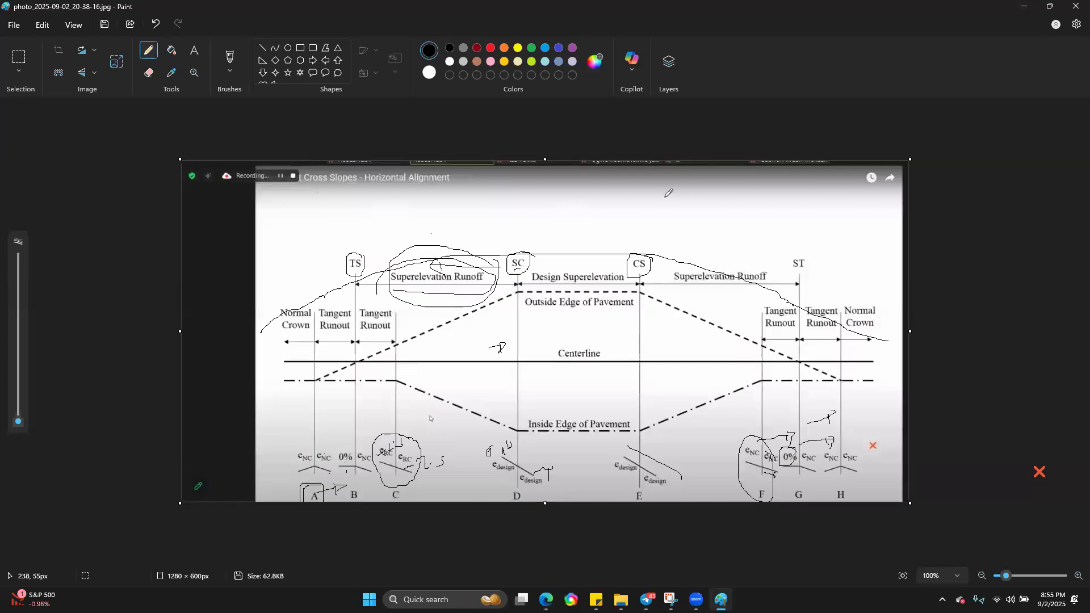
click(748, 220)
click(1025, 7)
click(1026, 8)
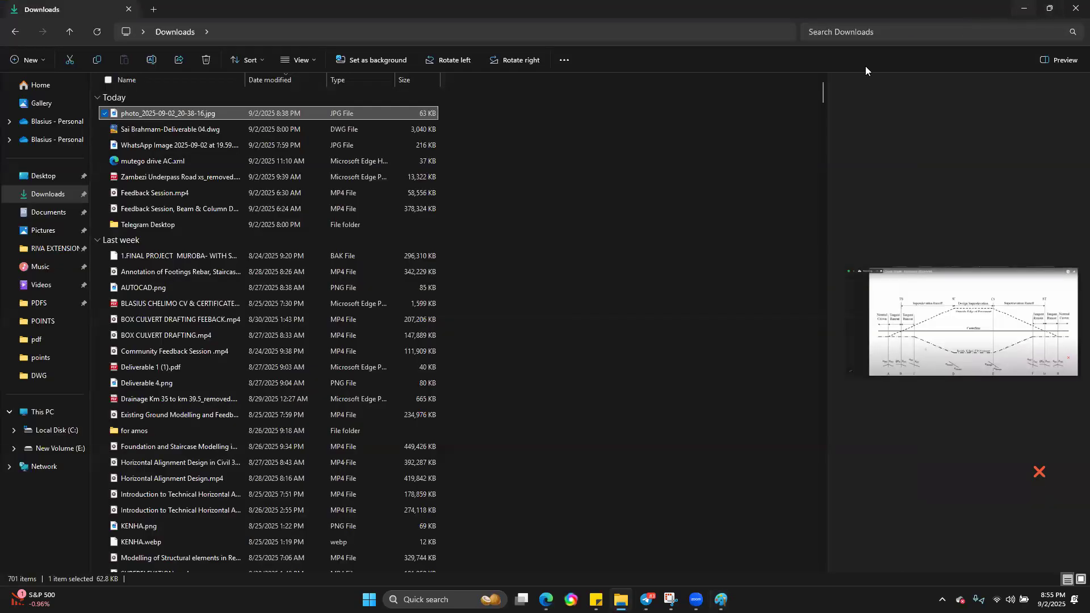
click(738, 141)
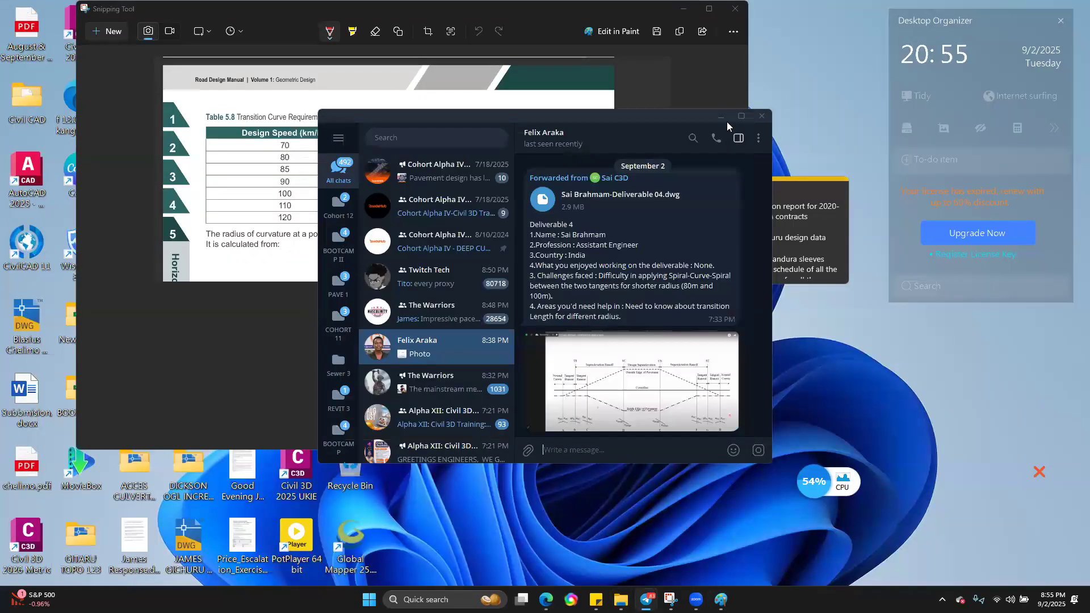
click(722, 117)
click(735, 9)
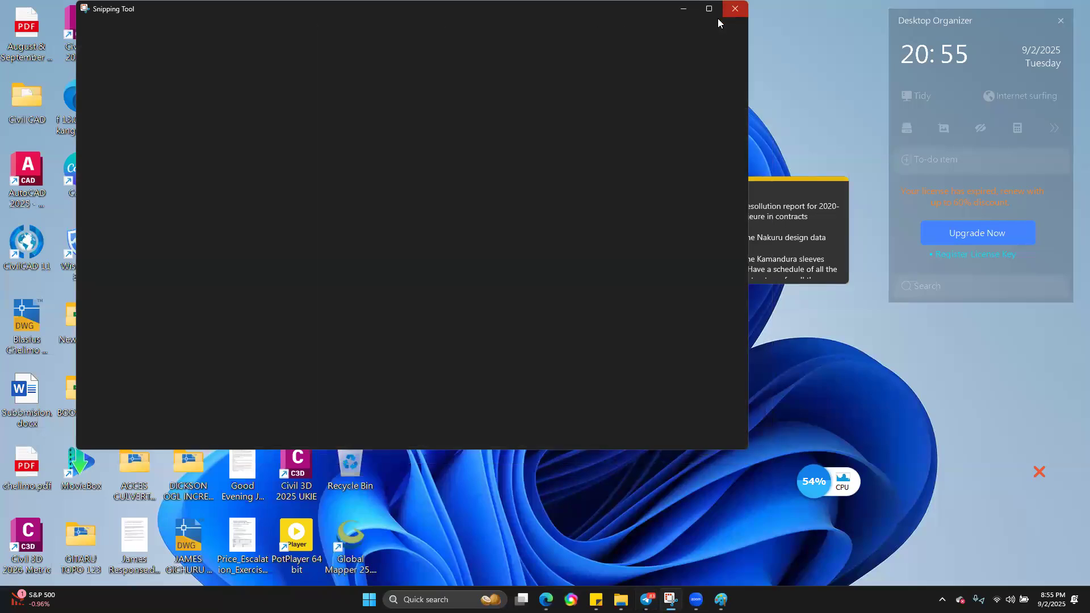
Step: Launch Civil 3D 2026 Metric from the desktop and minimize the image viewer showing the superelevation diagram to reveal the start page
click(31, 525)
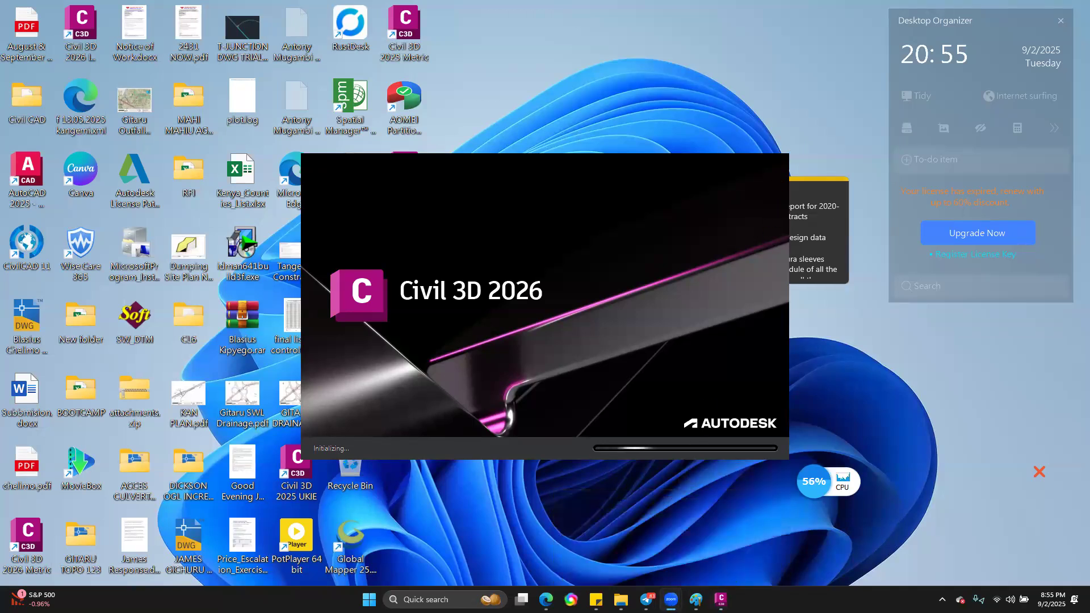
mouse_move(672, 599)
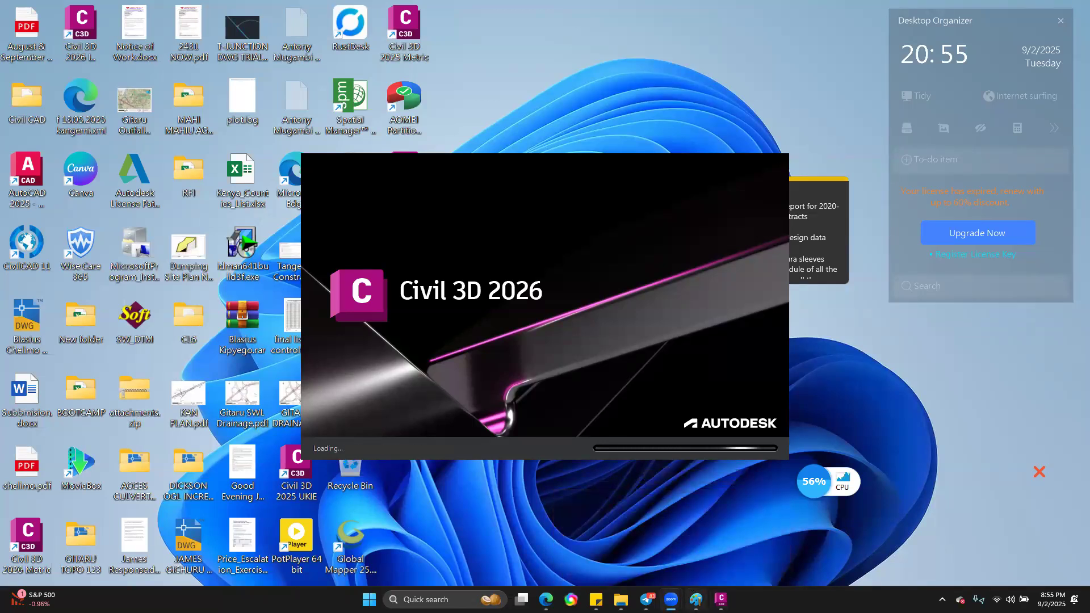
click(713, 567)
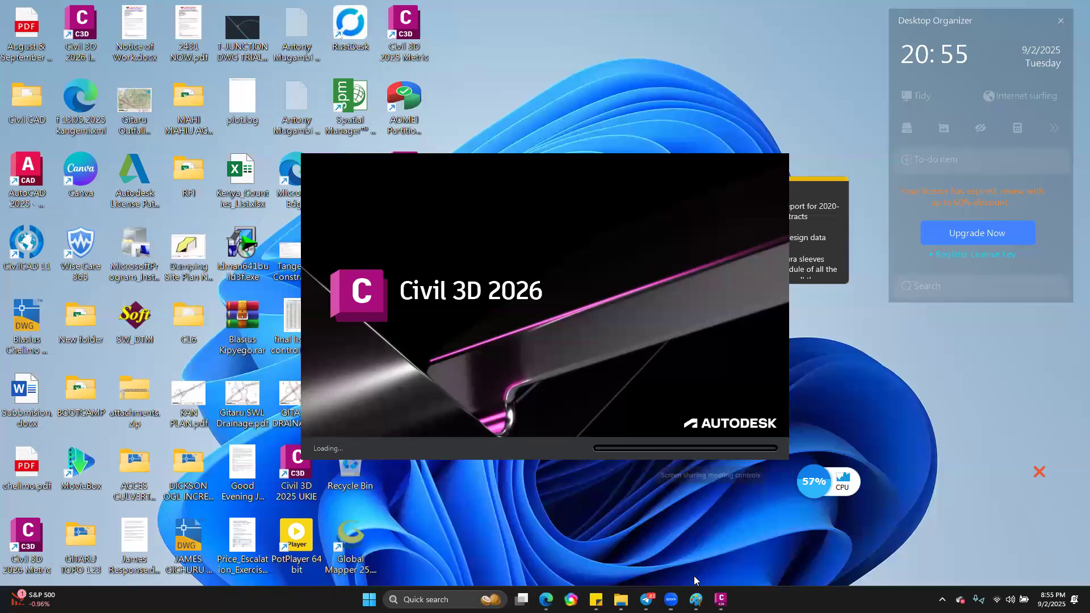
click(671, 600)
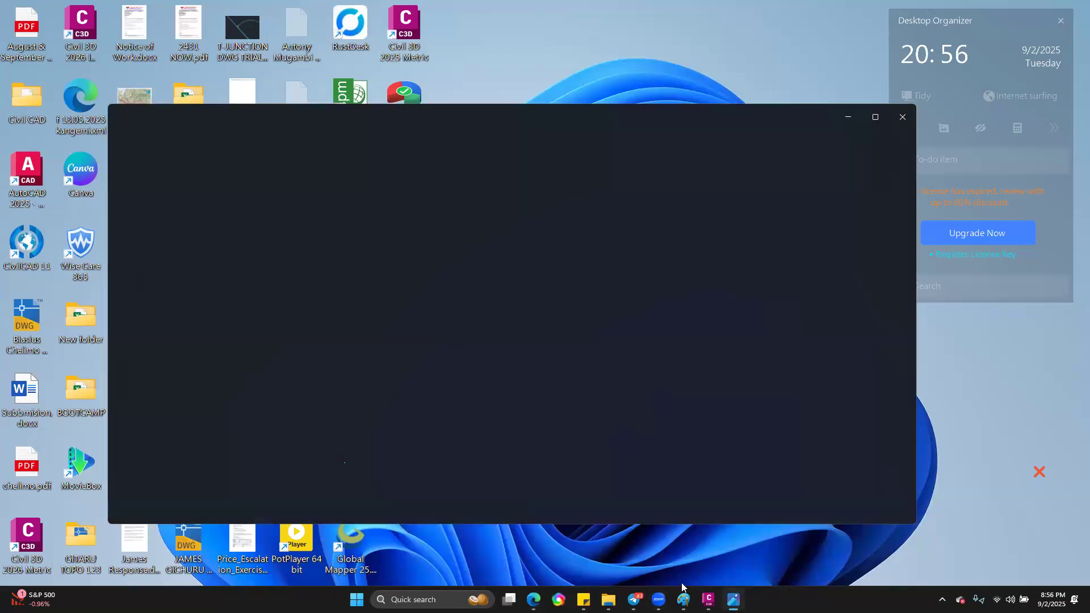
mouse_move(684, 600)
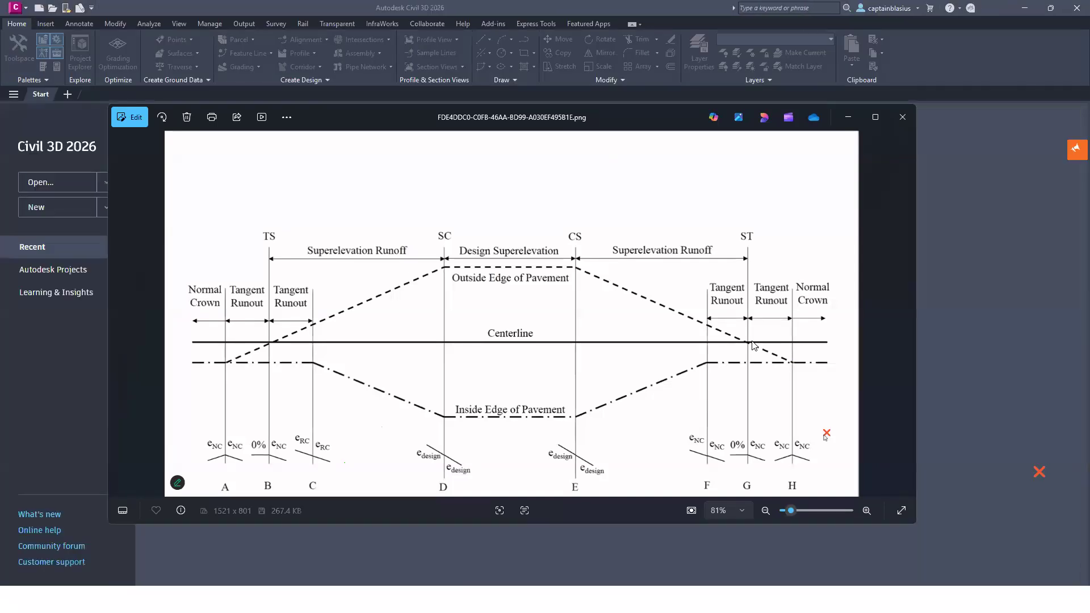
click(848, 118)
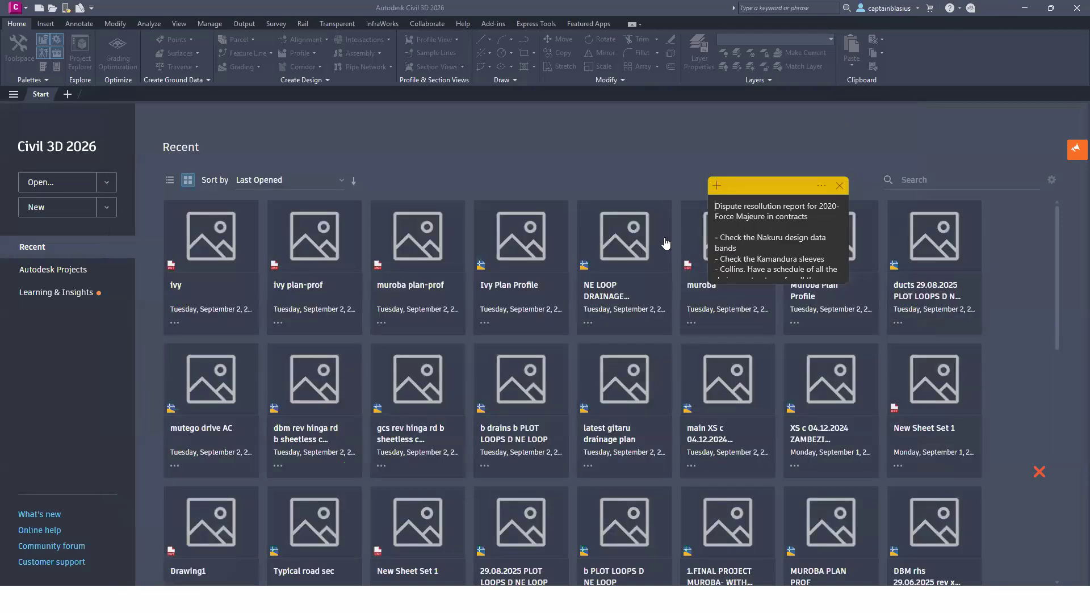
Step: Open the Deliverable 04 DWG drawing from the Downloads folder, listing Drawing (*.dwg) files instead of templates
scroll(408, 332, down, 2)
scroll(325, 396, up, 2)
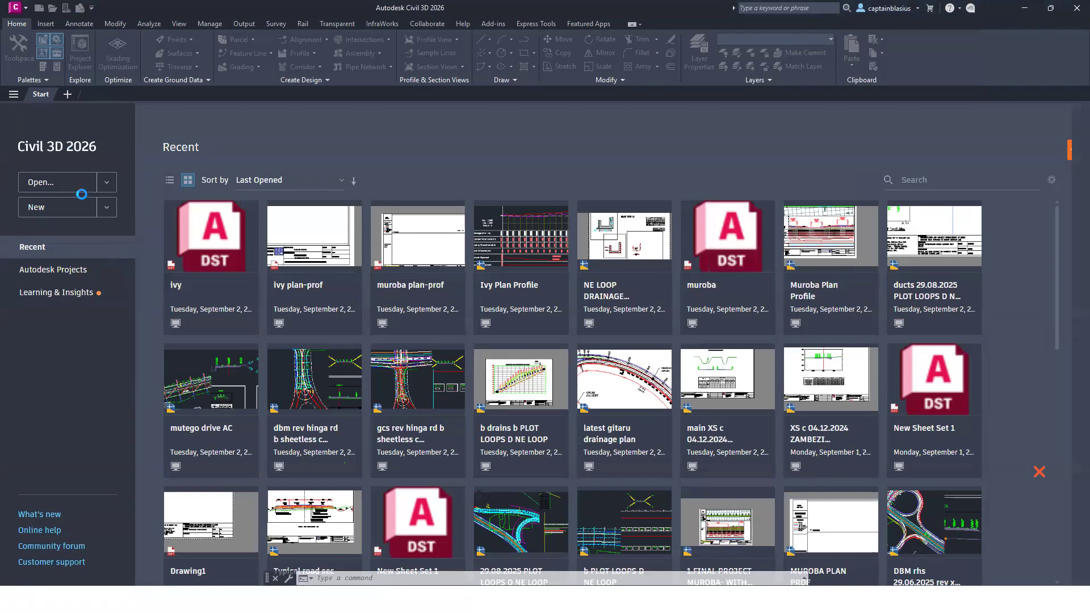
key(ctrl+o)
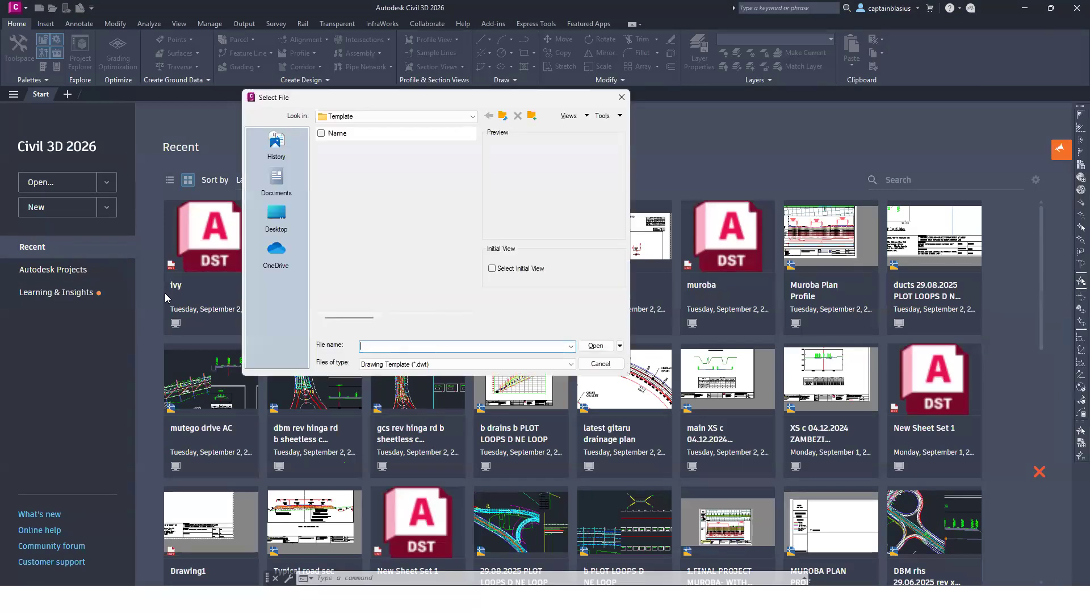
click(284, 221)
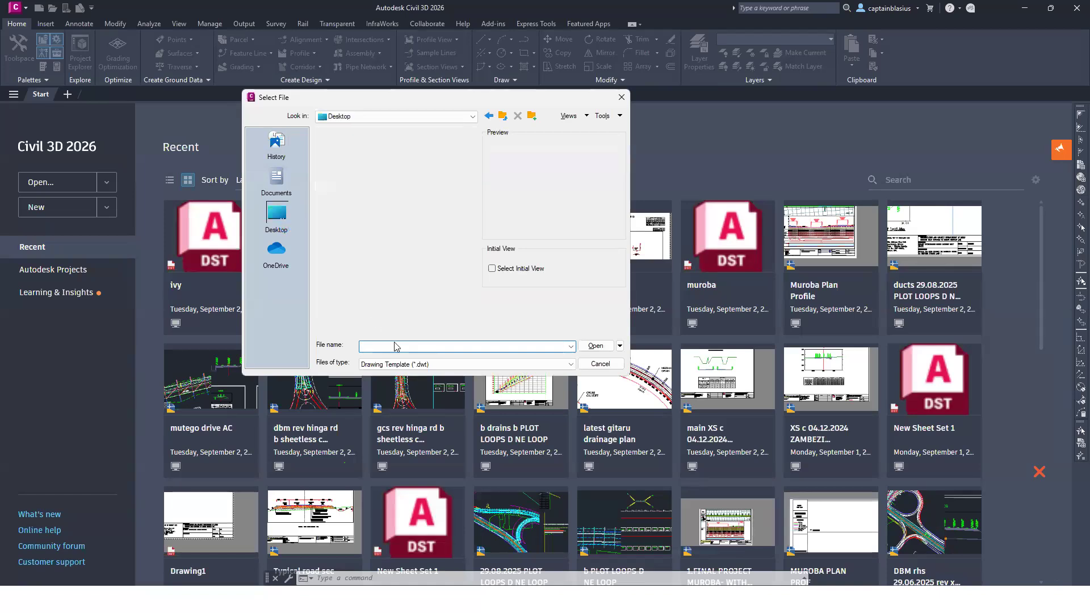
click(423, 365)
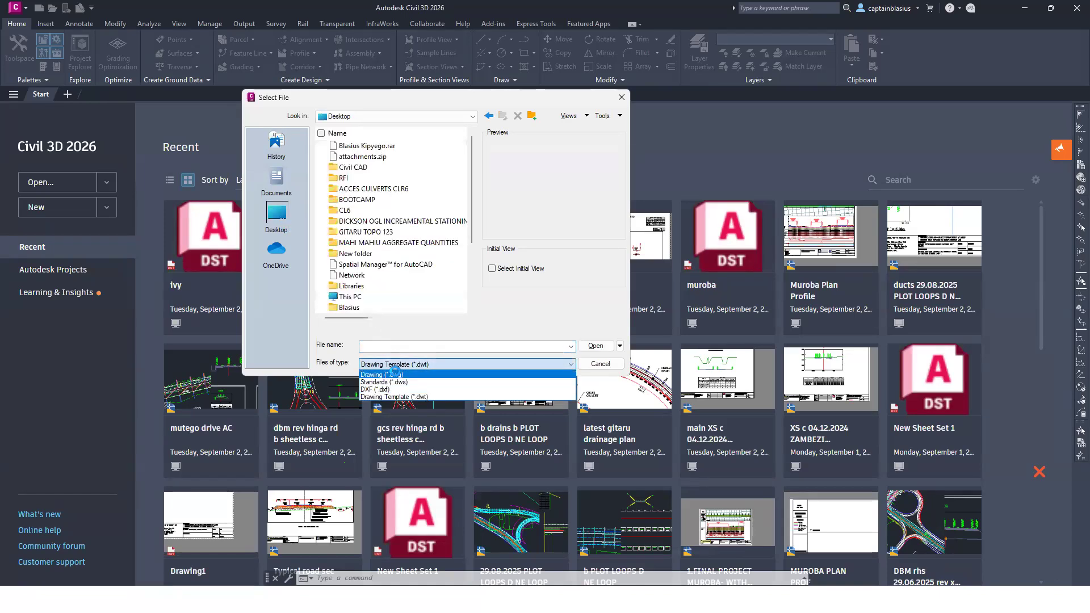
click(400, 373)
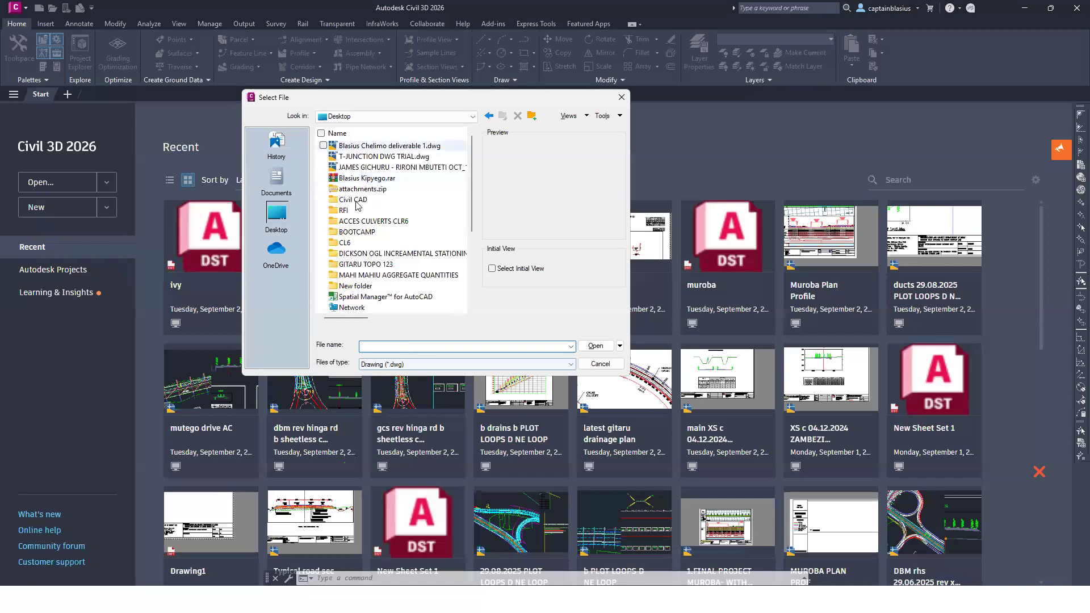
scroll(373, 279, down, 3)
double_click(370, 286)
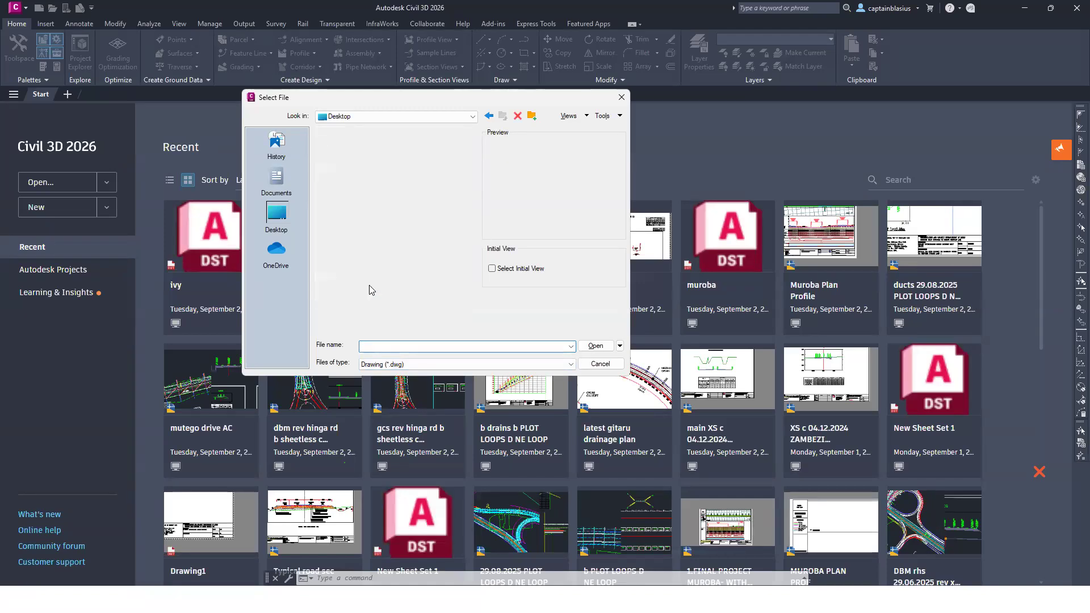
click(374, 159)
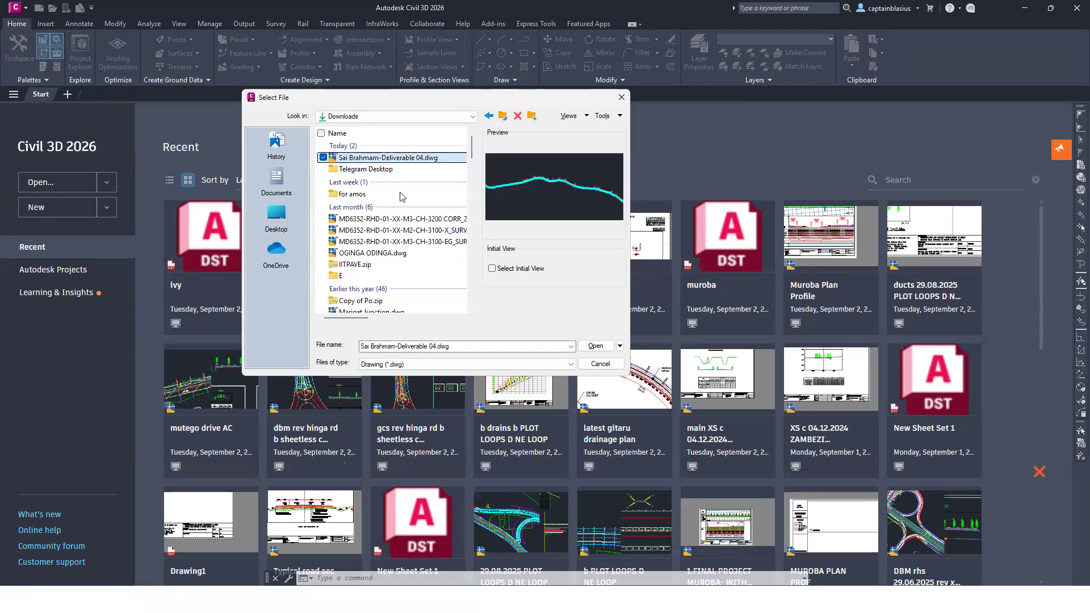
click(597, 347)
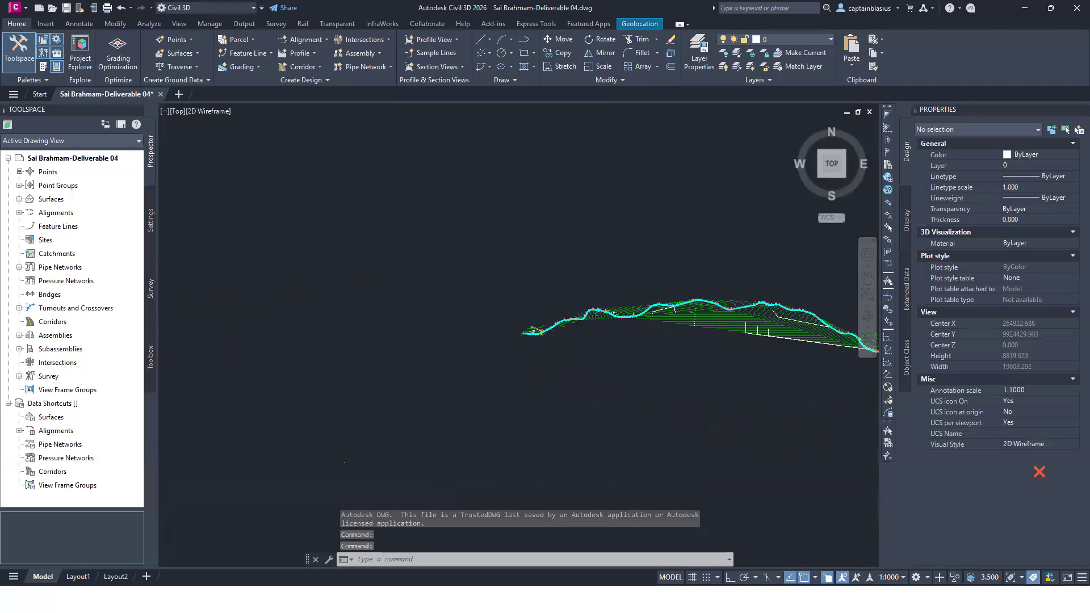
Step: Turn off the Major Contour display in plan view for the Existing Ground Level surface's style
scroll(633, 312, up, 5)
scroll(580, 327, up, 2)
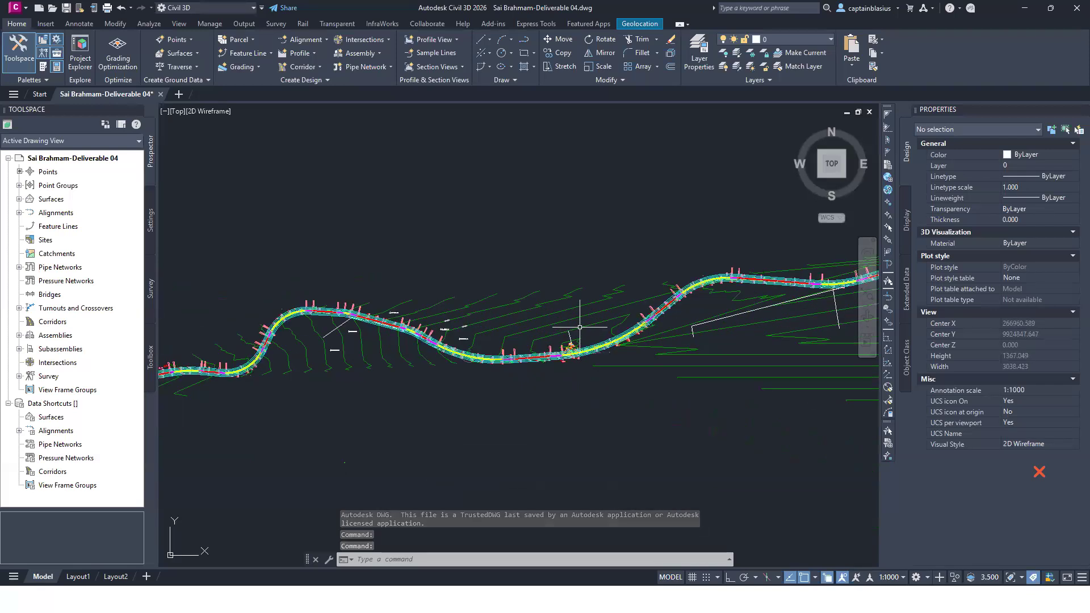
mouse_move(580, 328)
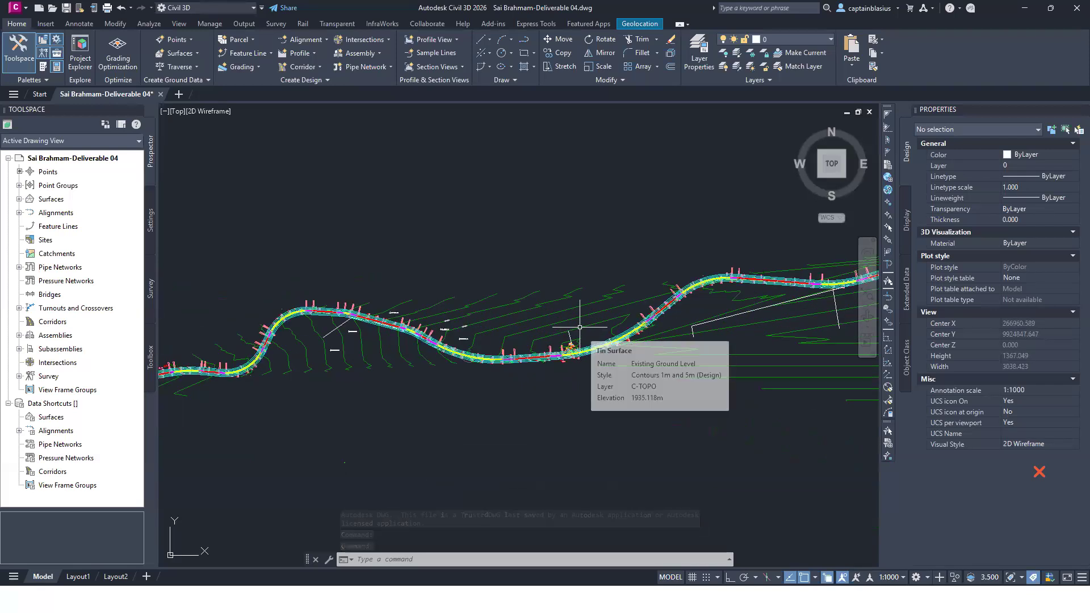
click(566, 321)
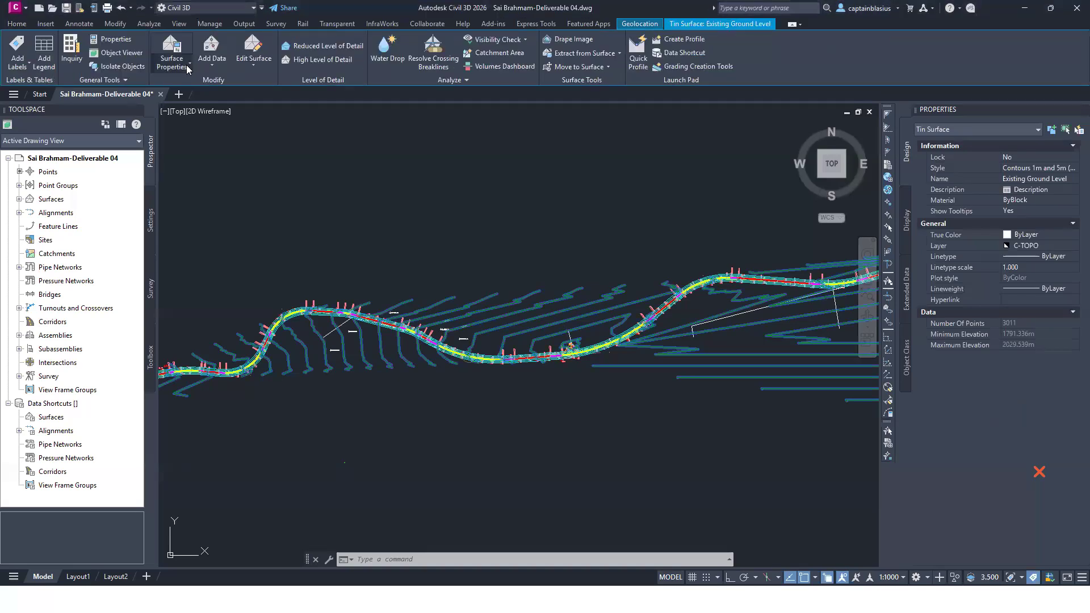
click(188, 62)
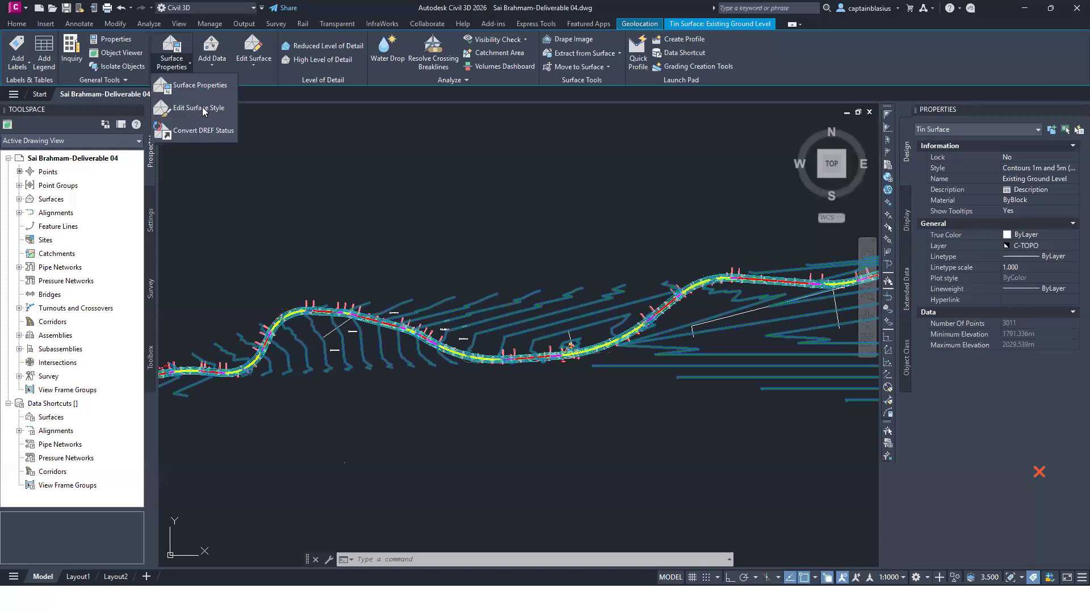
click(209, 109)
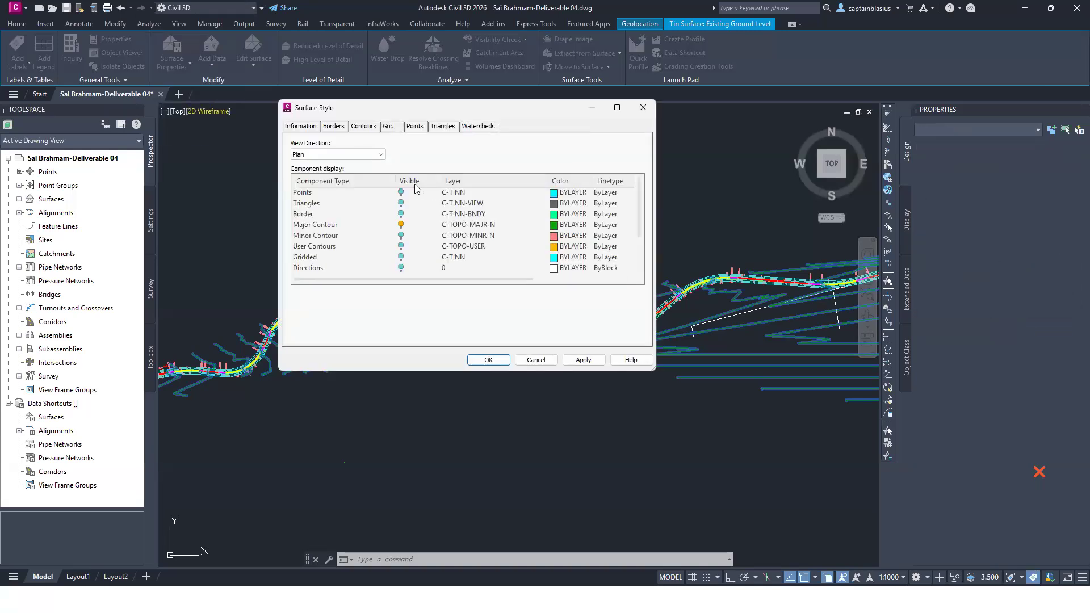
click(402, 226)
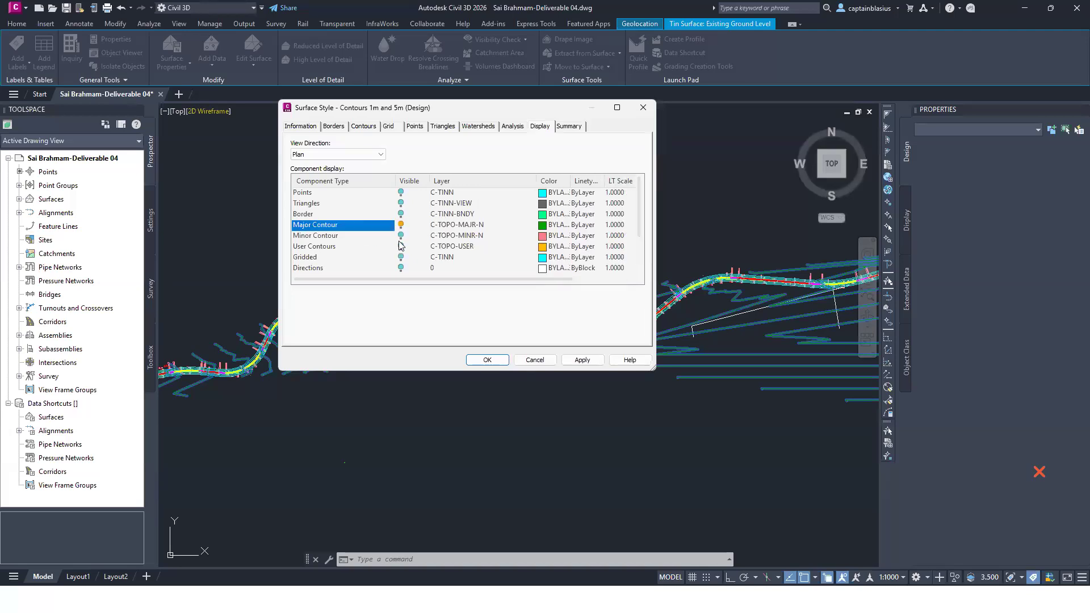
click(488, 361)
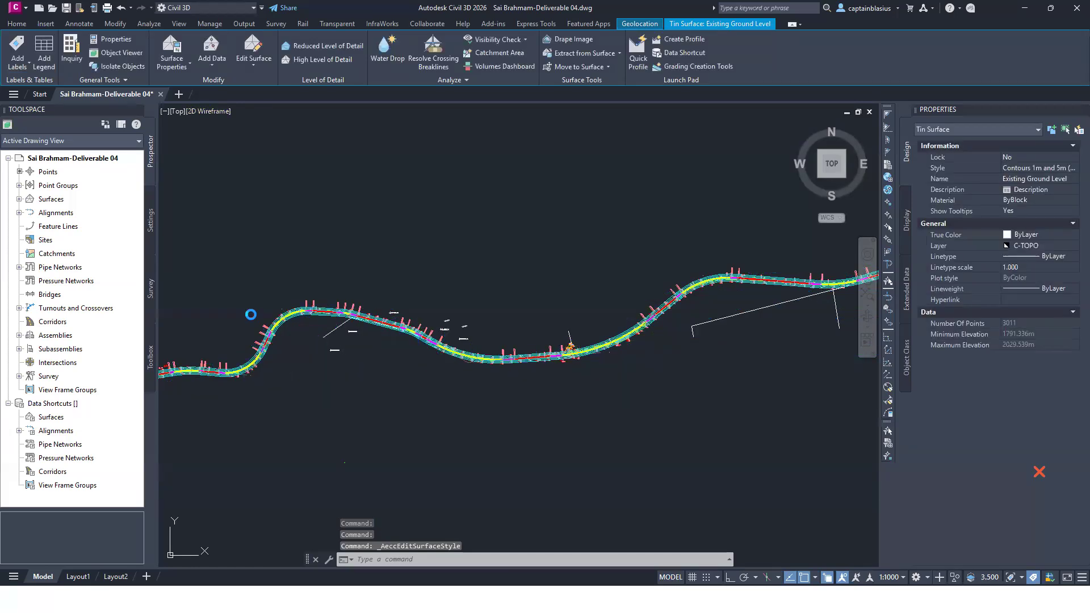
Step: Examine the proposed road alignment's transition and circular curves back to its start at station 0+000
scroll(492, 227, up, 10)
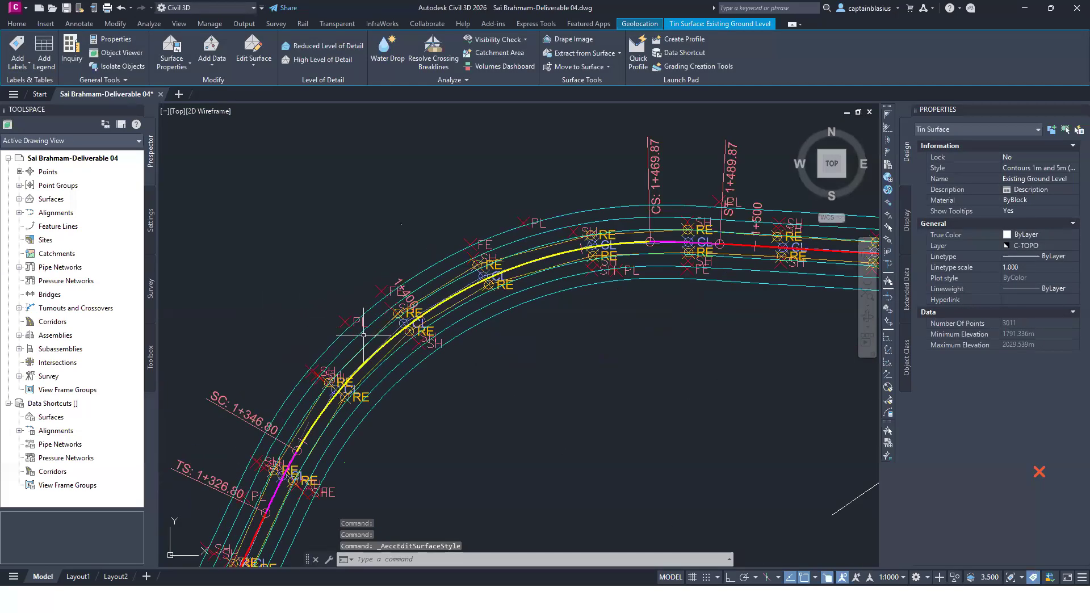
scroll(531, 203, down, 5)
scroll(381, 436, up, 7)
scroll(545, 221, down, 11)
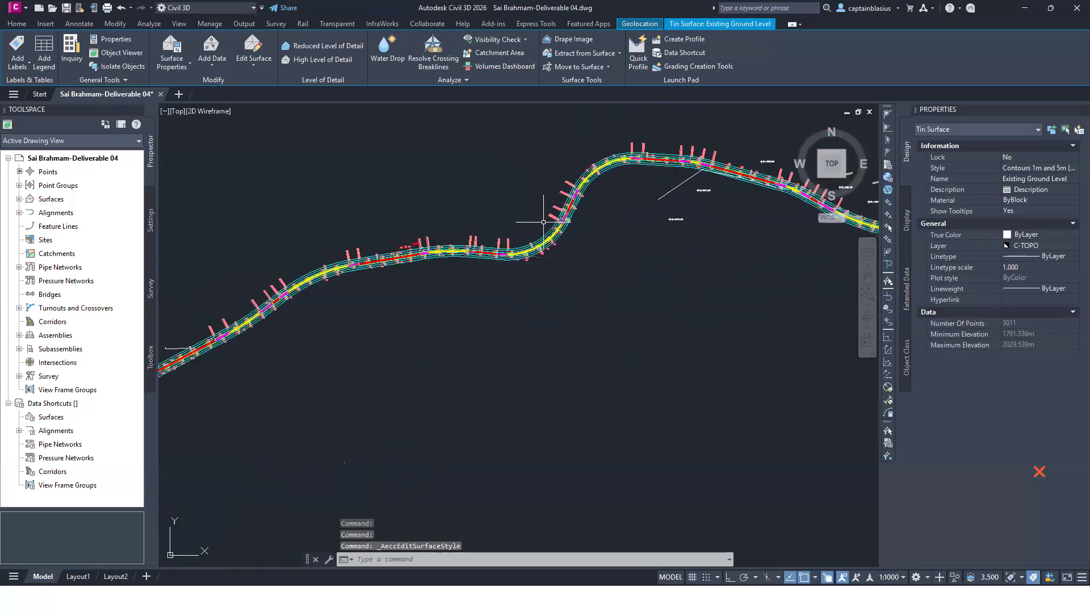
scroll(518, 281, down, 5)
scroll(307, 322, up, 11)
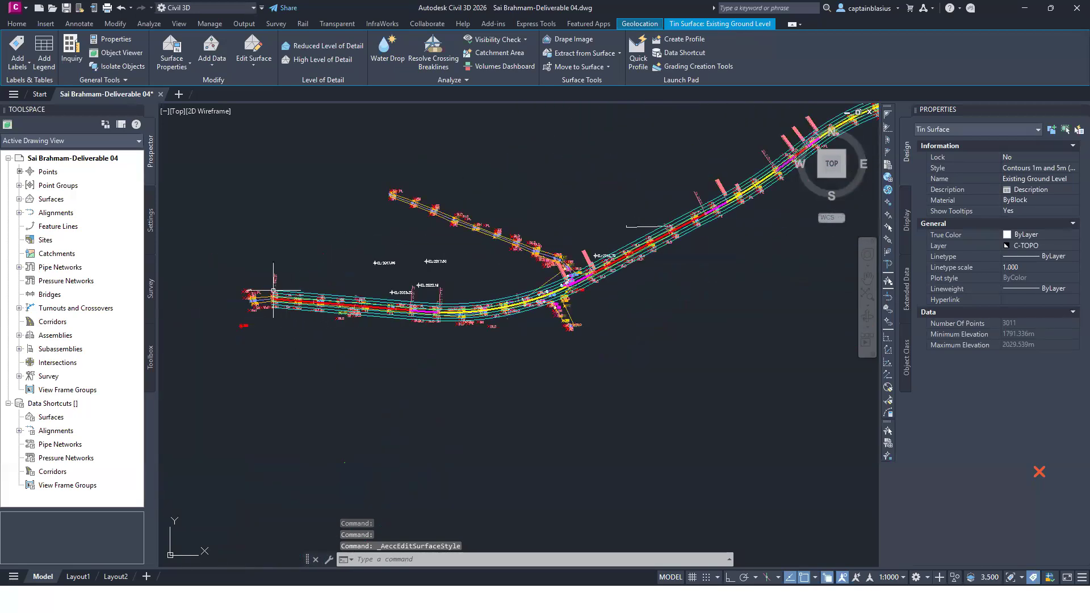
scroll(307, 309, up, 2)
scroll(369, 312, down, 4)
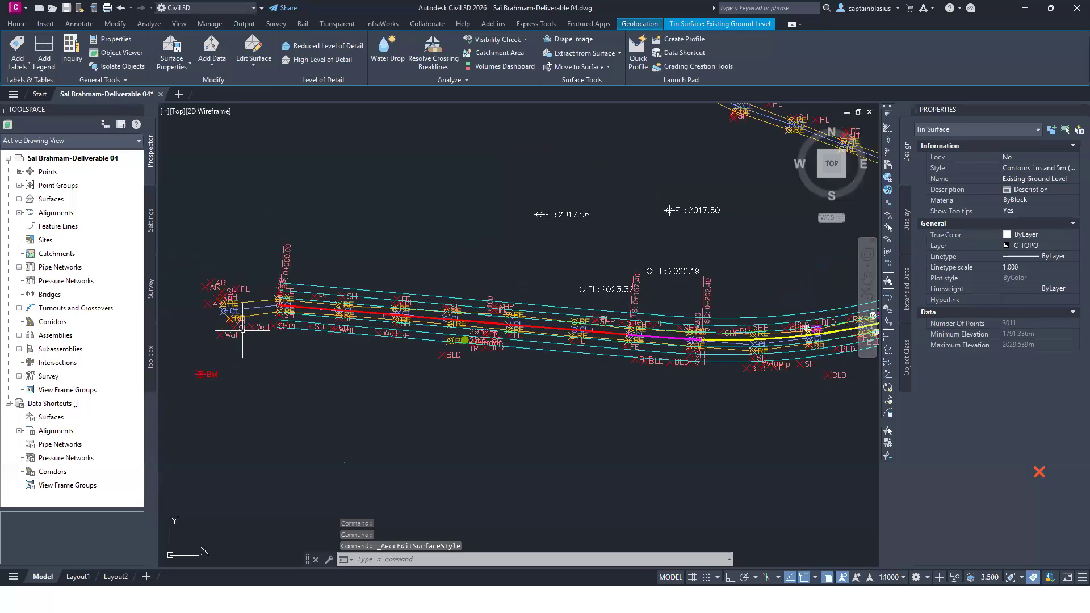
scroll(213, 342, up, 6)
scroll(233, 326, down, 5)
scroll(248, 313, up, 3)
scroll(248, 313, up, 2)
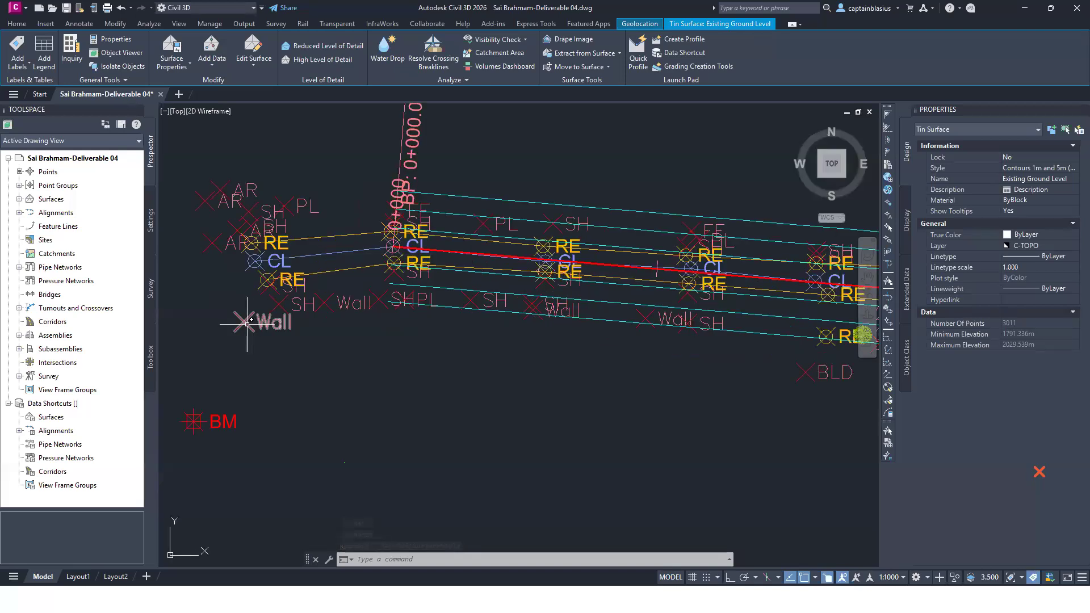
Step: Hide the Marker and Label components of the Basic point style used by the _All Points group, then clear the selection
scroll(273, 321, down, 2)
scroll(276, 329, up, 2)
click(275, 328)
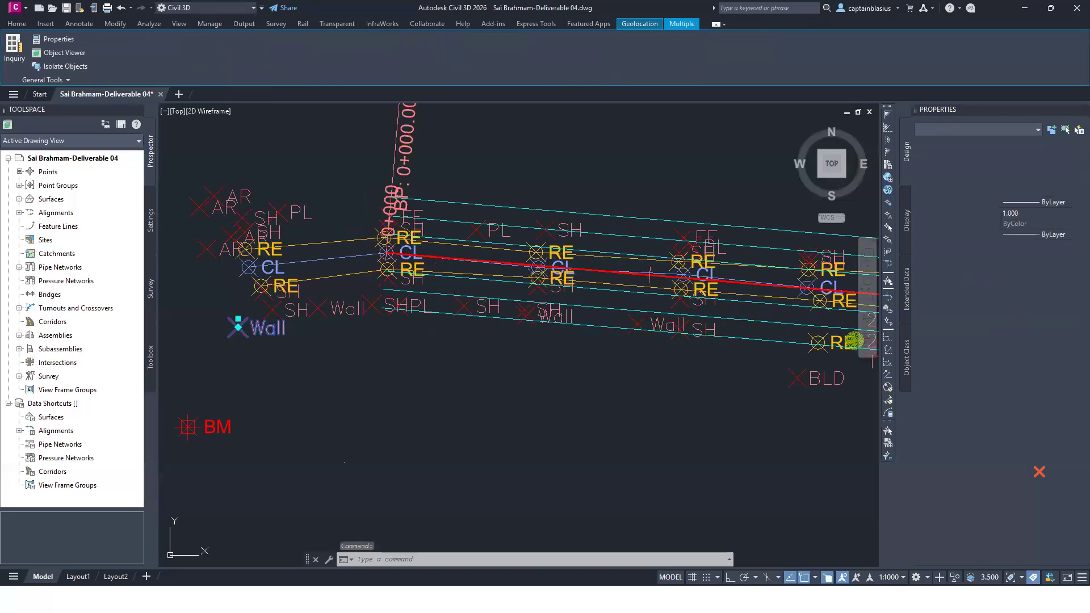
key(Escape)
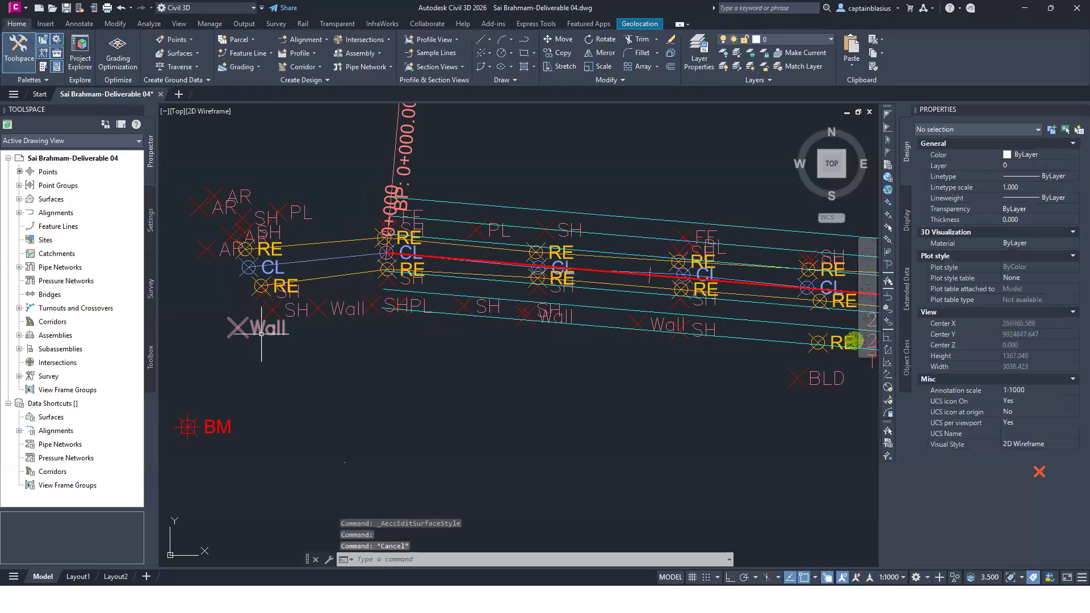
click(262, 334)
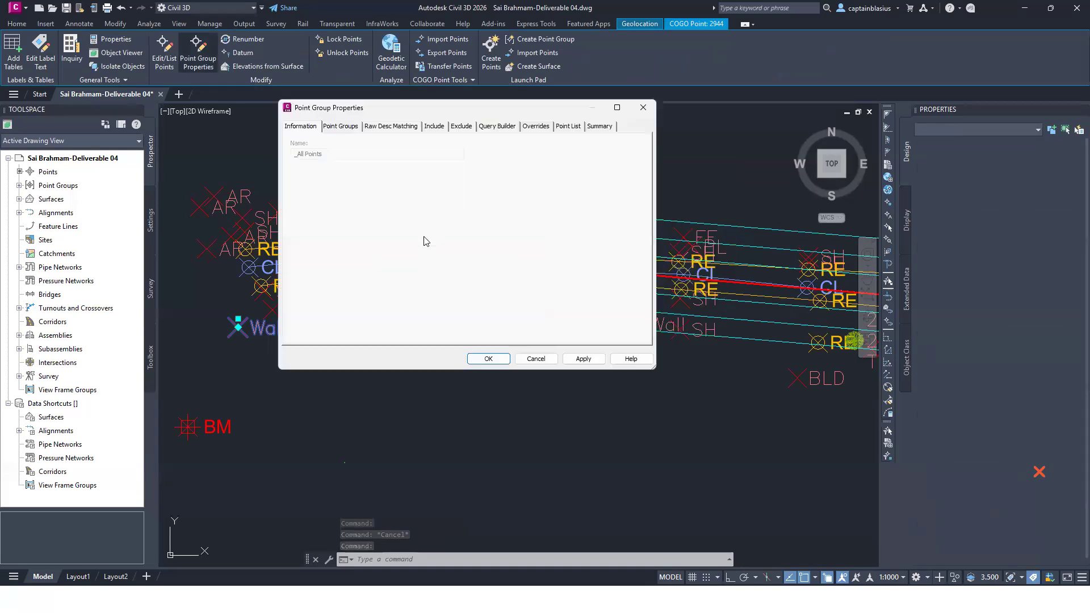
click(436, 244)
click(460, 279)
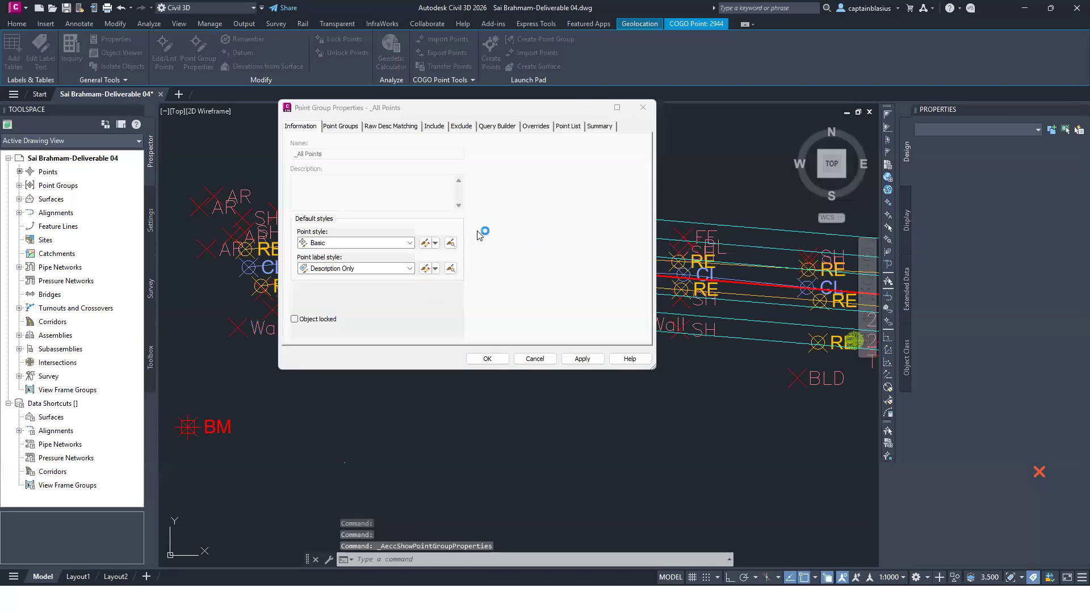
click(401, 193)
click(401, 203)
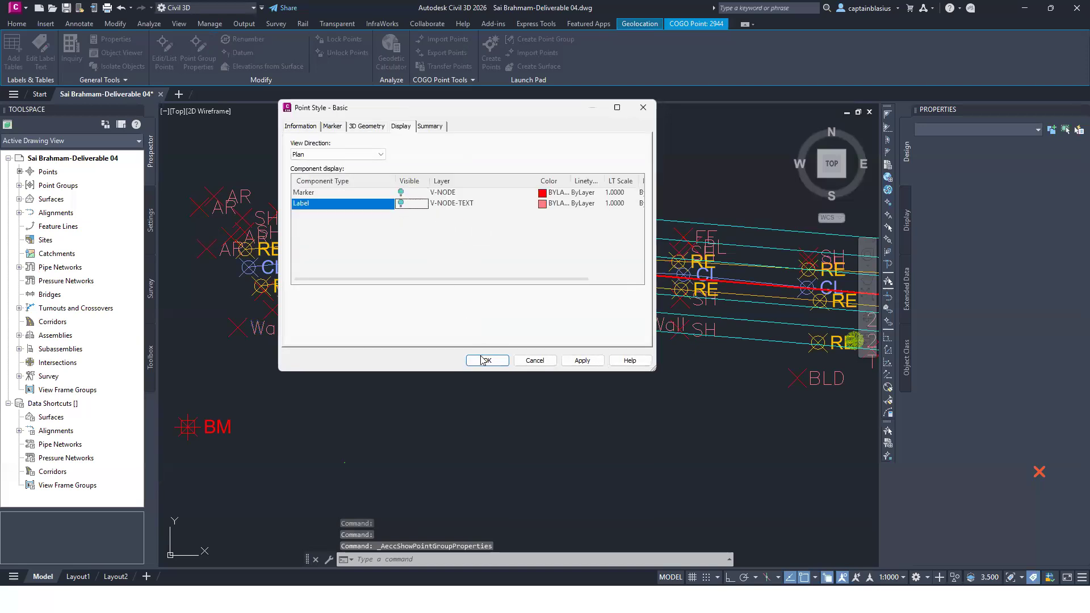
click(486, 362)
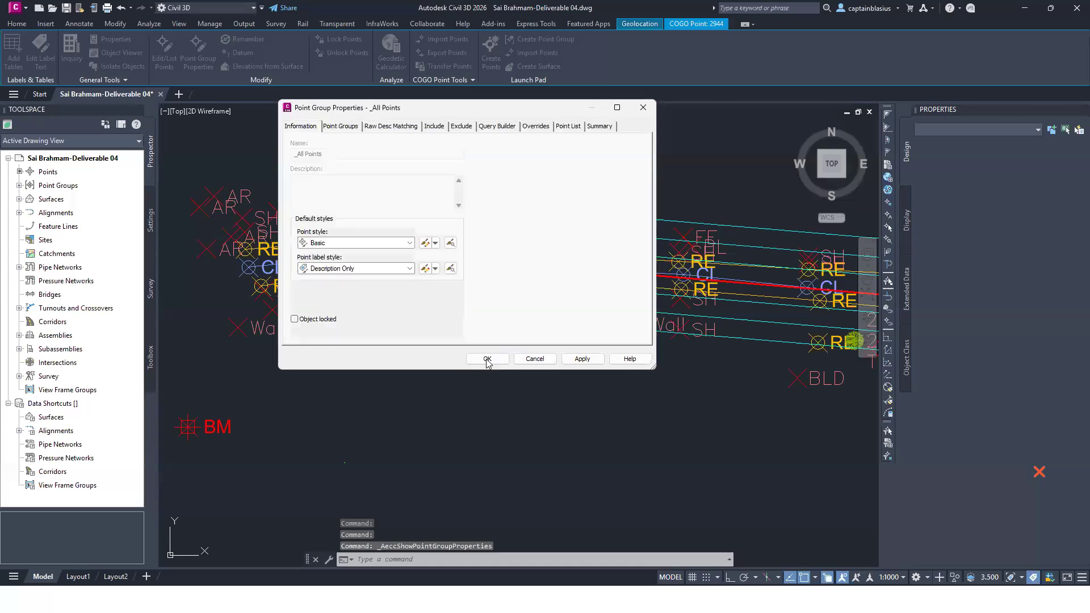
click(487, 360)
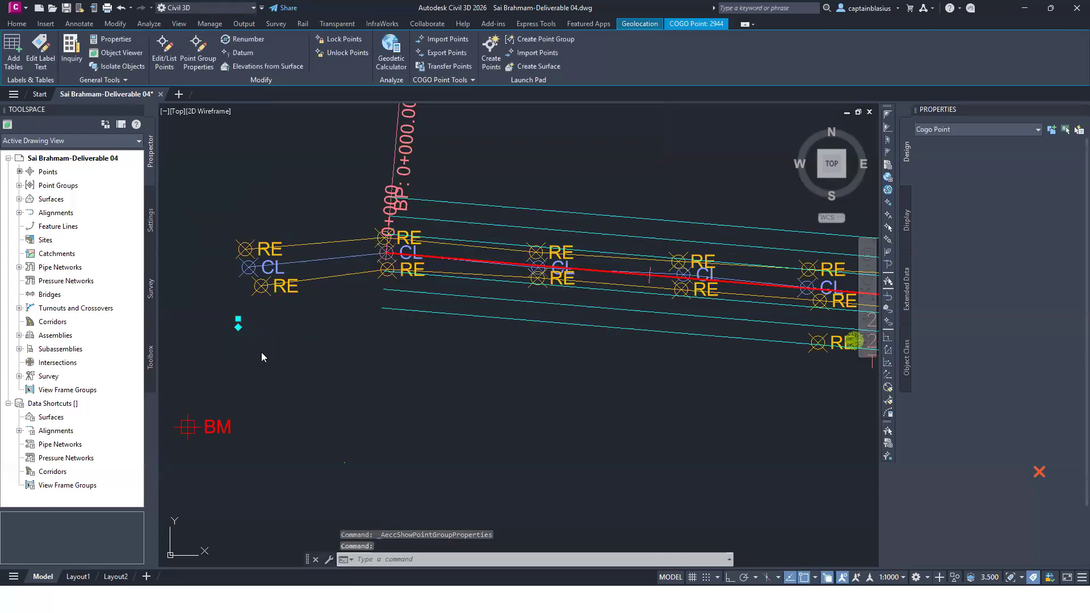
scroll(207, 335, down, 6)
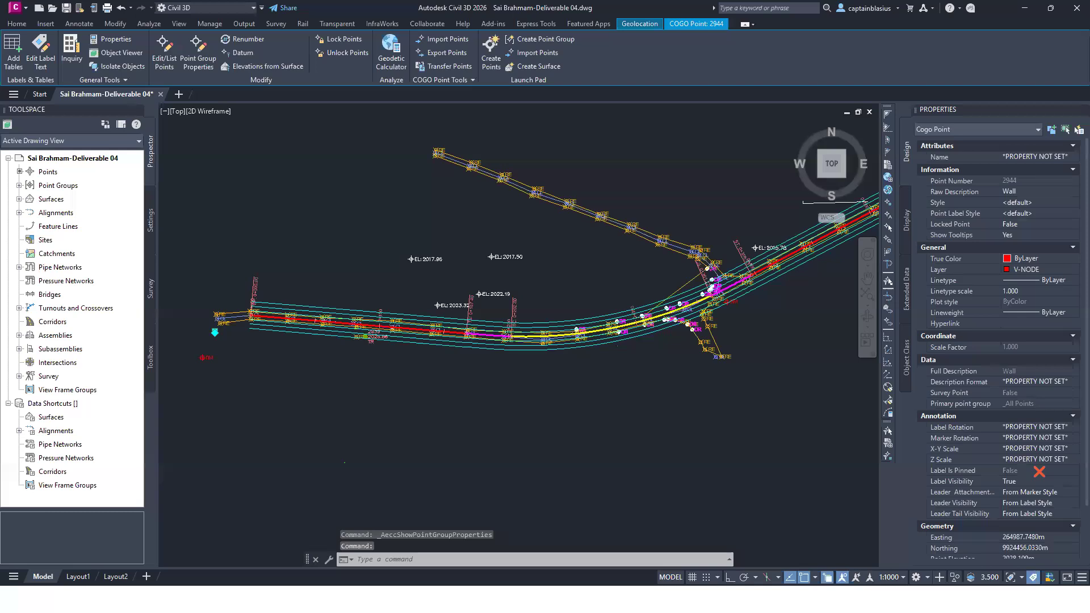
scroll(243, 324, down, 4)
key(Escape)
click(293, 331)
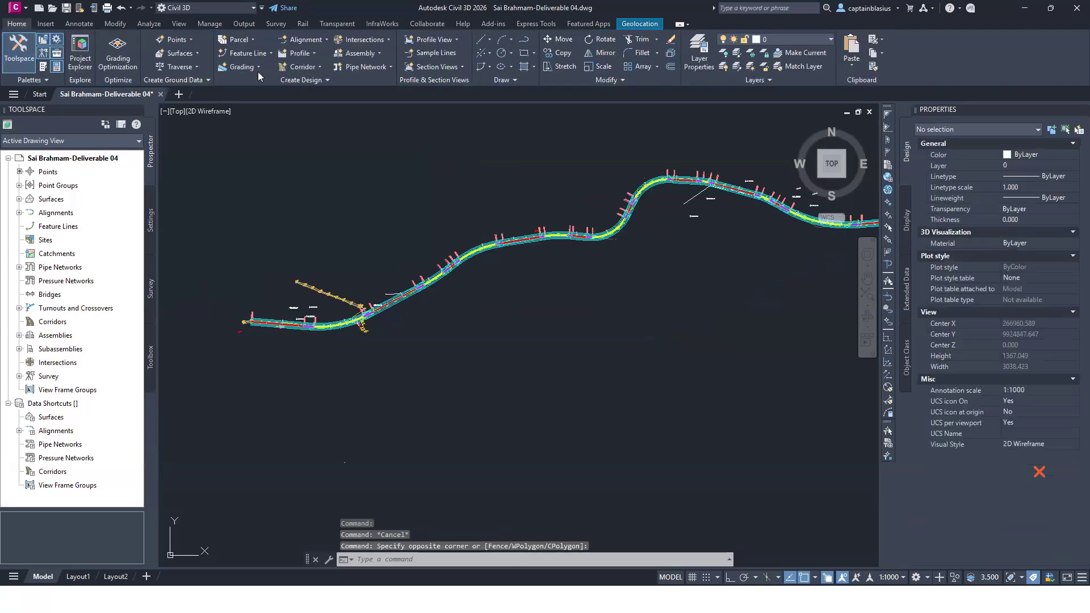
Step: Start calculating superelevation for the Proposed Road alignment with the superelevation wizard
scroll(376, 346, up, 10)
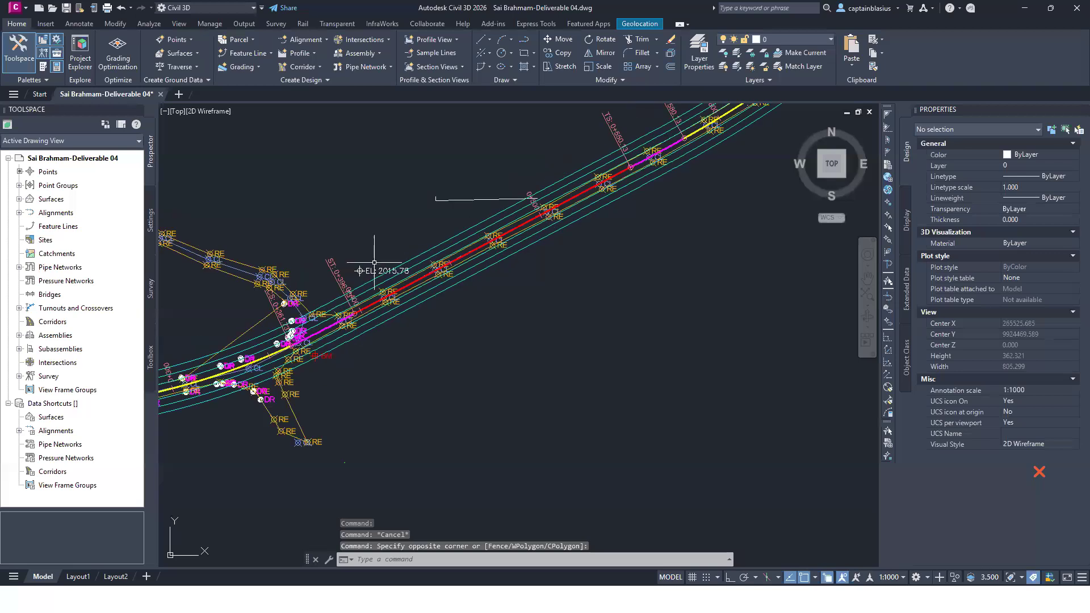
scroll(687, 321, down, 4)
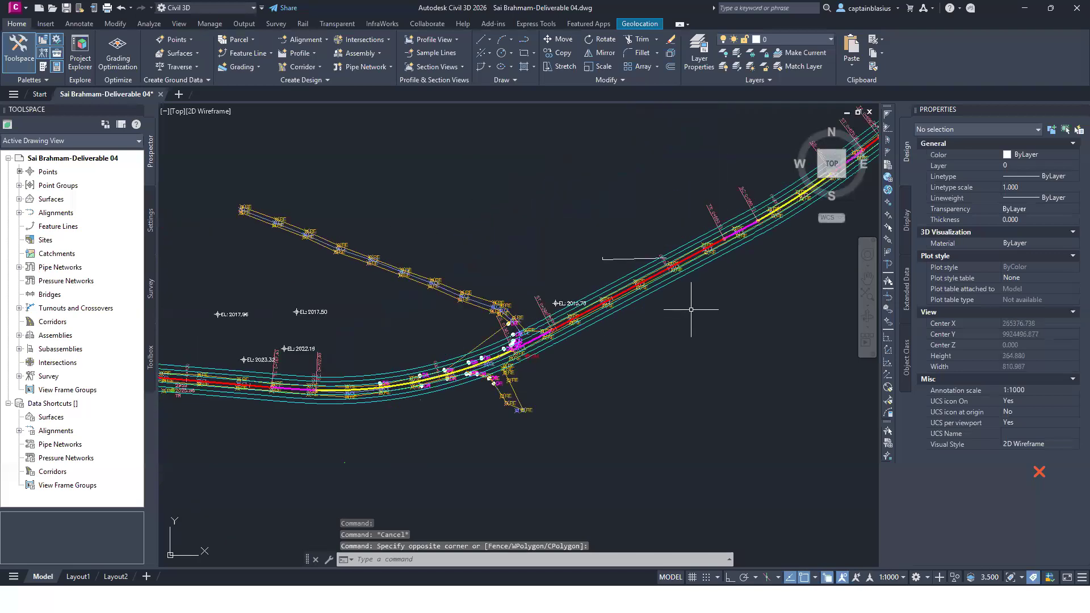
scroll(480, 352, up, 6)
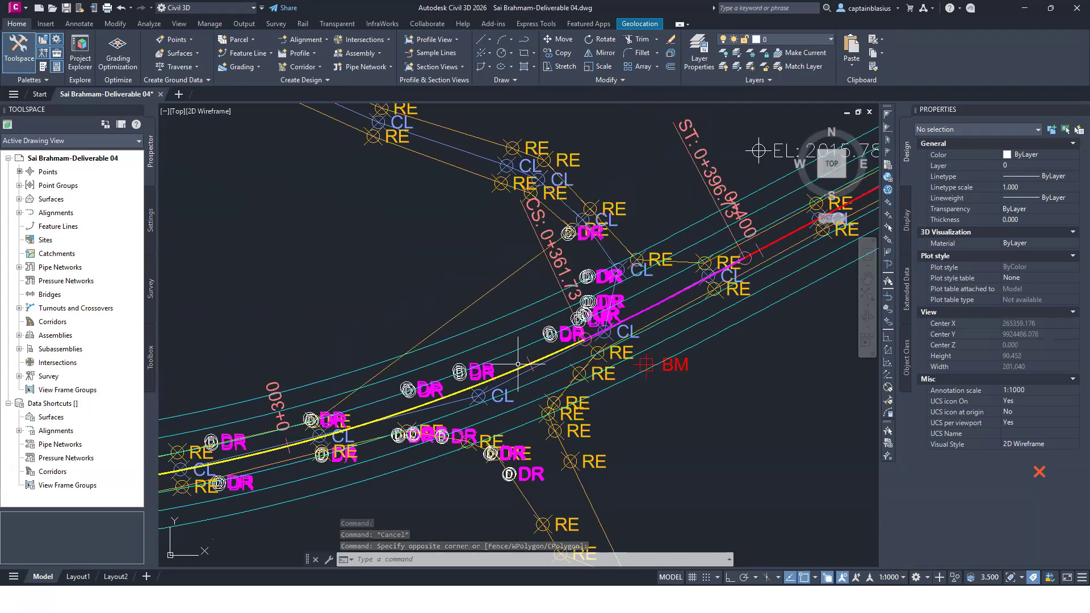
click(514, 370)
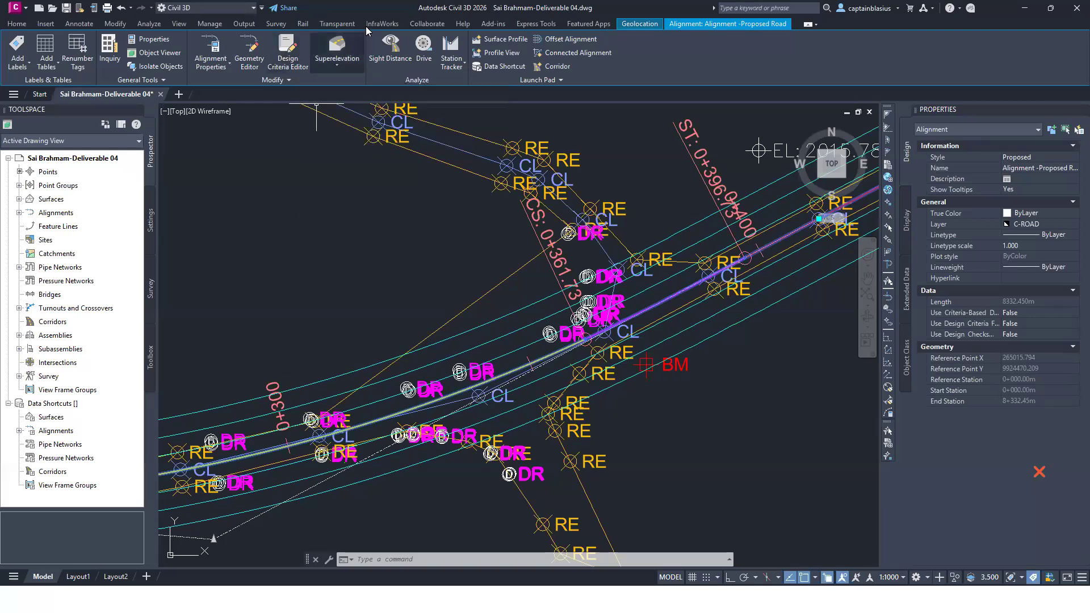
click(336, 66)
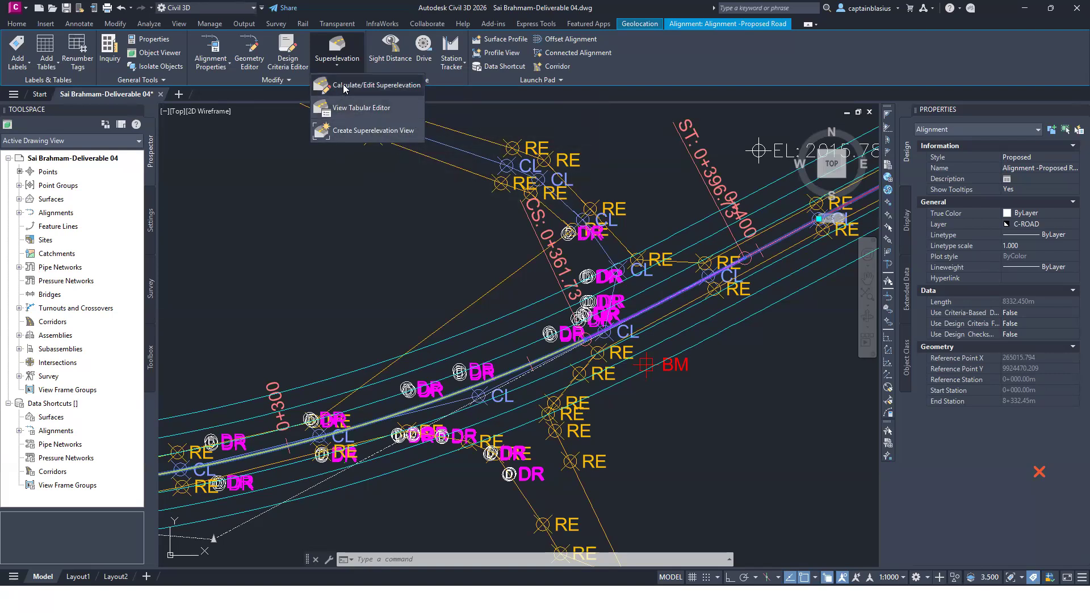
click(370, 93)
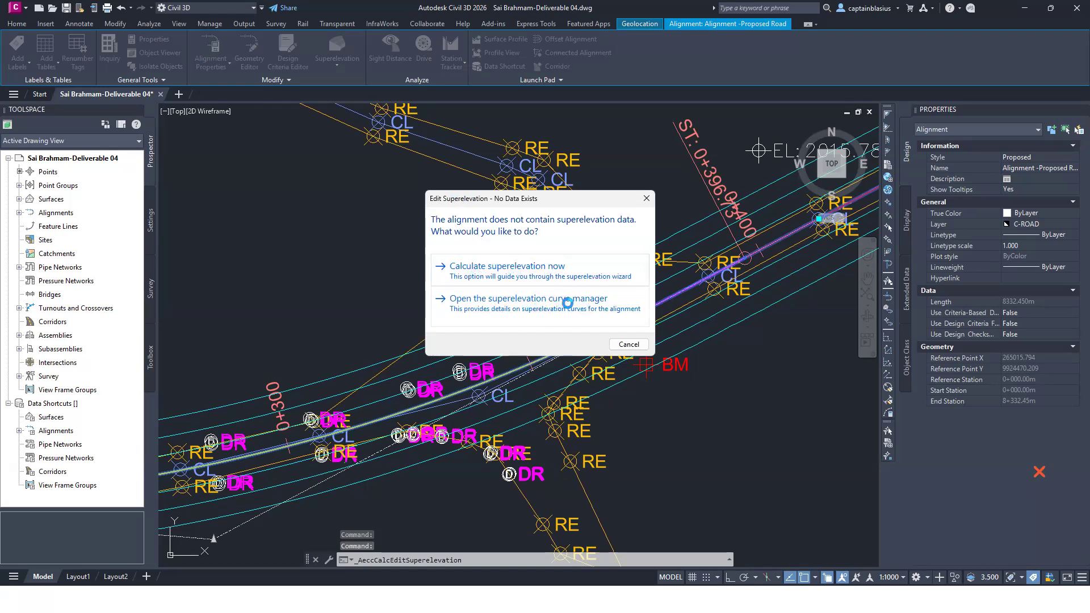
click(559, 270)
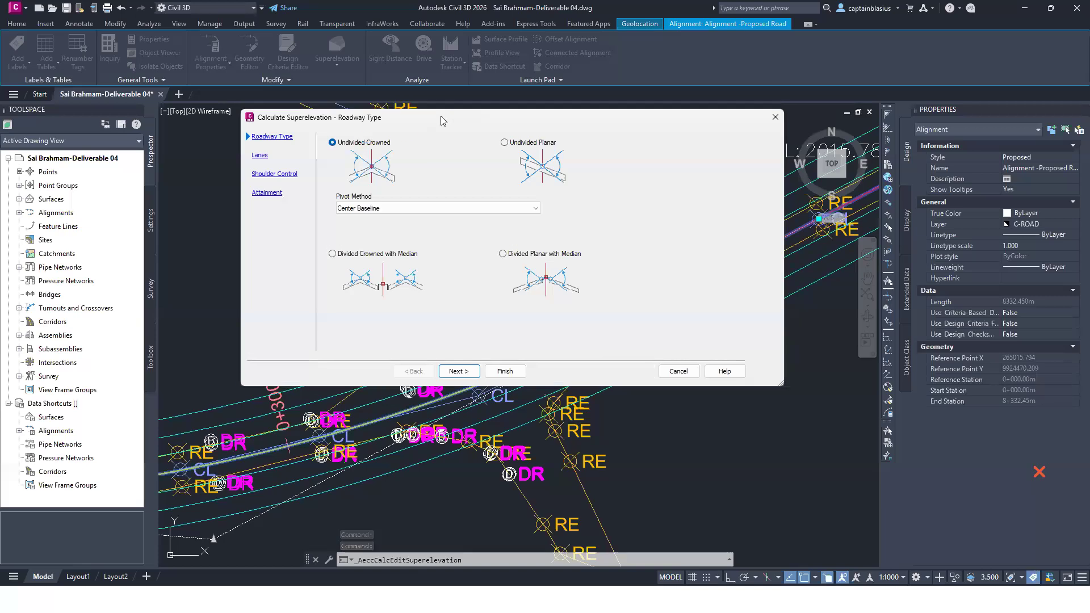
drag(443, 121, 530, 157)
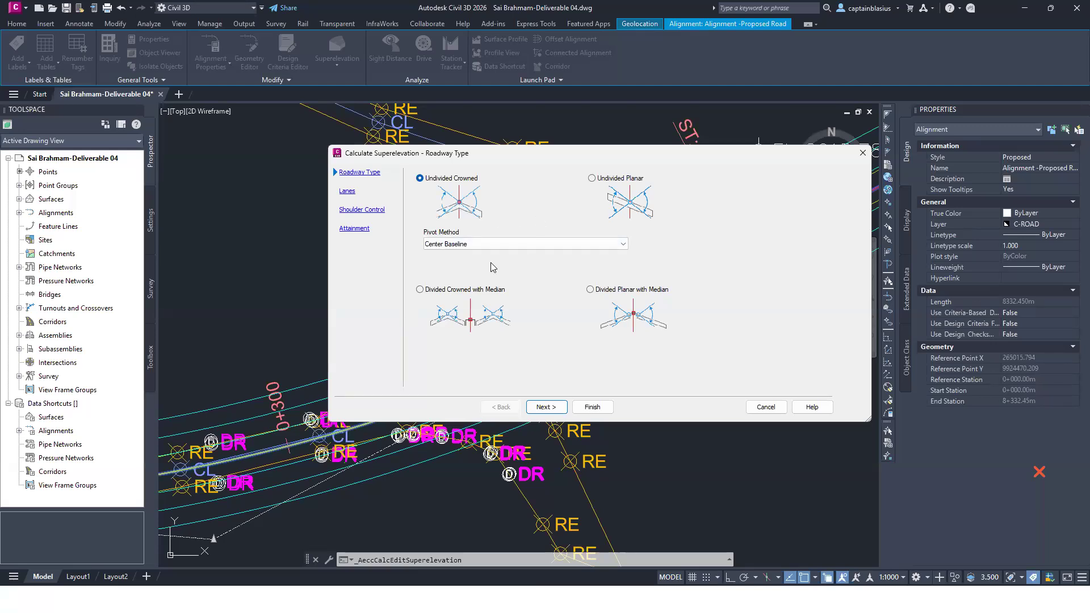
Step: Keep the Undivided Crowned roadway type with Center Baseline as pivot method and go on to the lane settings
click(457, 245)
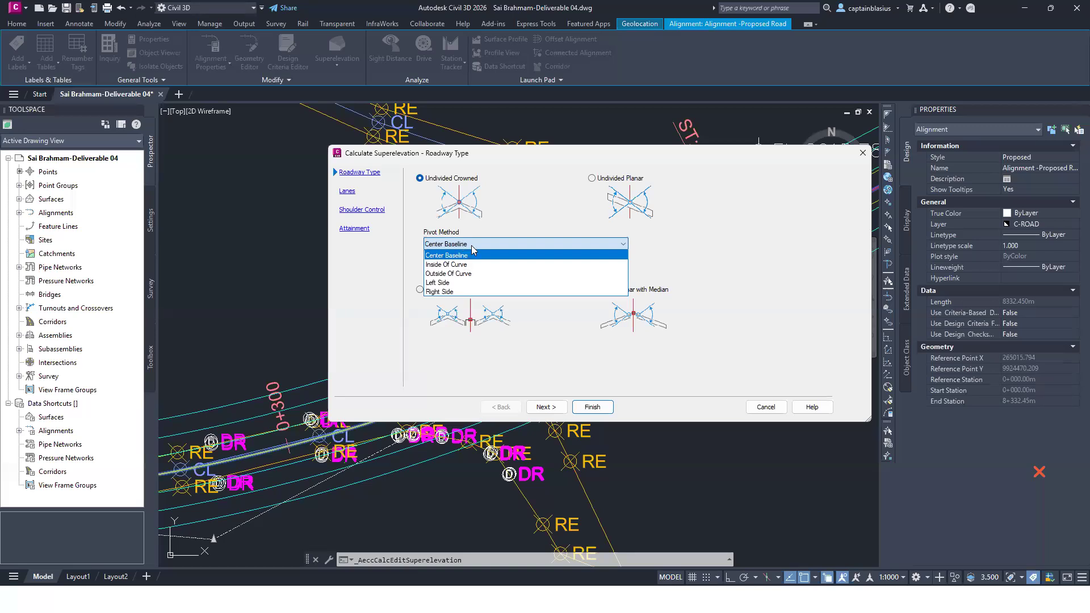
click(476, 243)
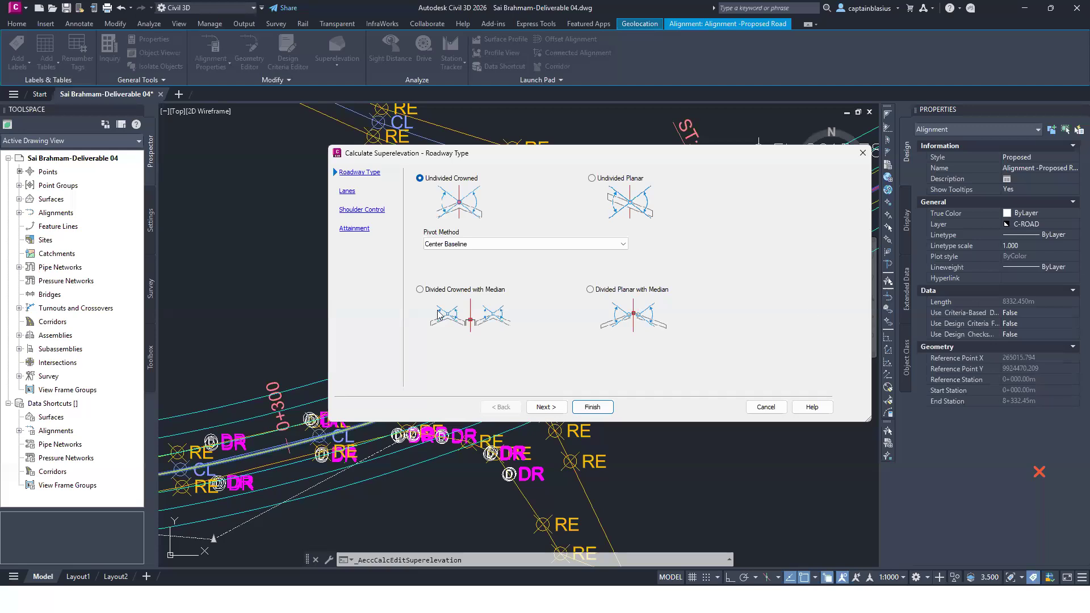
click(348, 193)
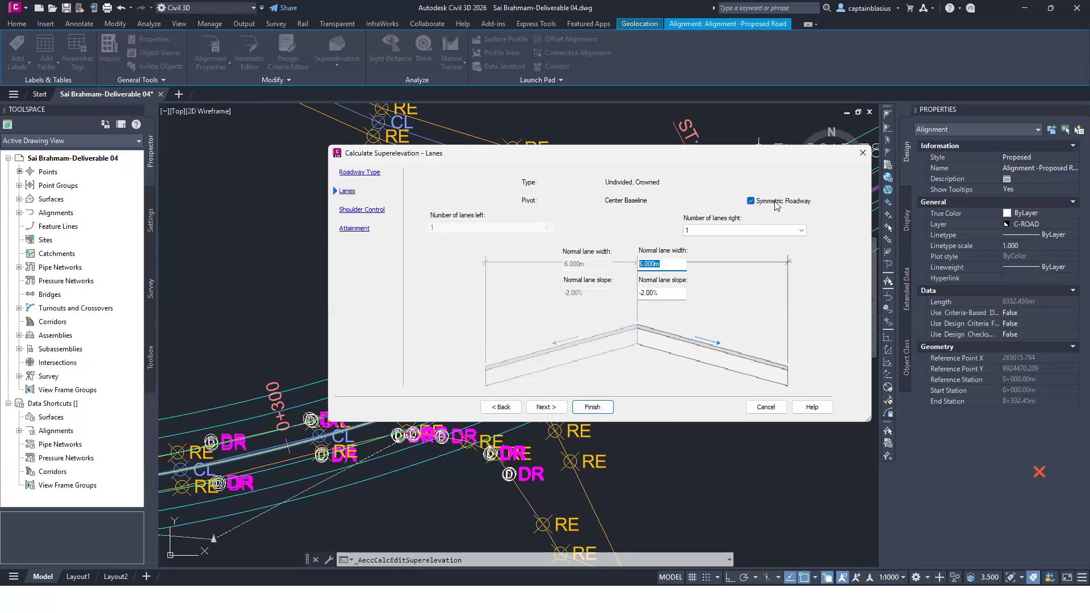
Step: Keep the roadway symmetric and set the normal lane width to 3.5 m and the normal lane slope to -2.50%
click(752, 201)
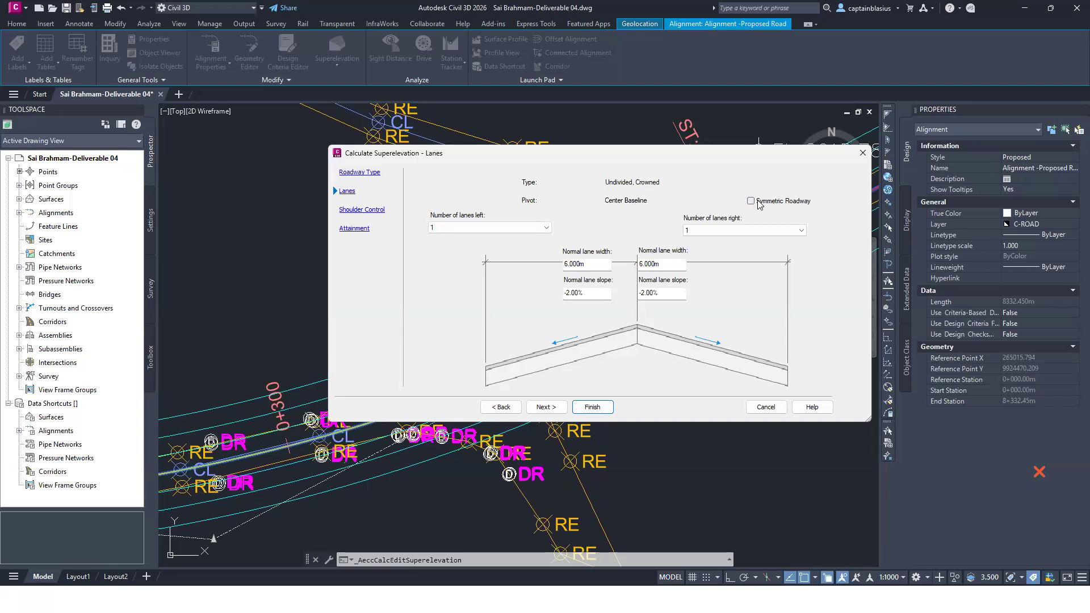
click(754, 202)
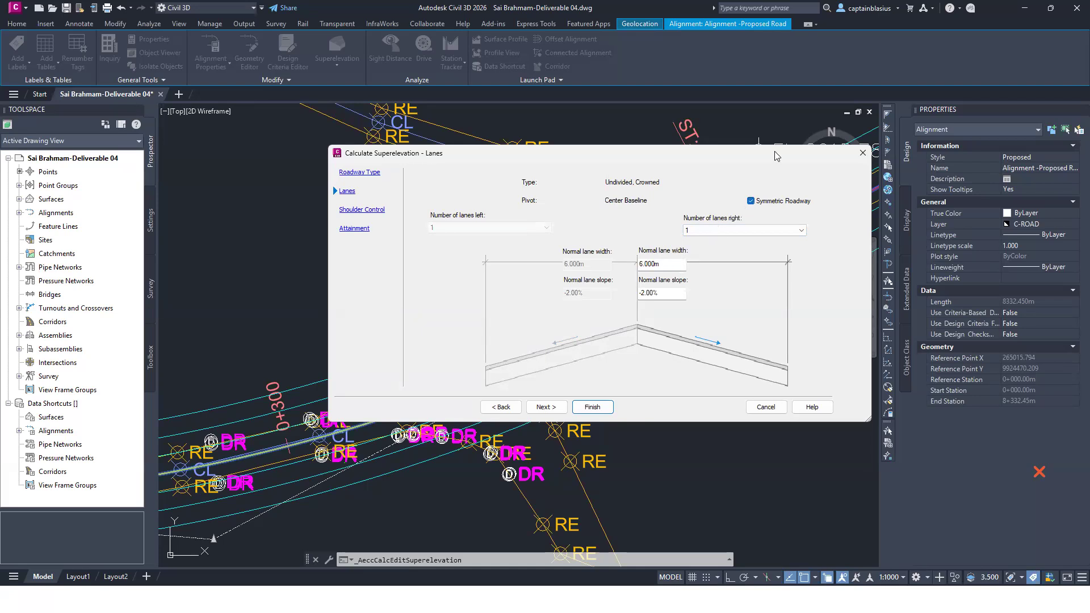
drag(666, 265, 592, 267)
text(3.5)
key(Tab)
click(649, 294)
key(BackSpace)
text(5)
click(546, 407)
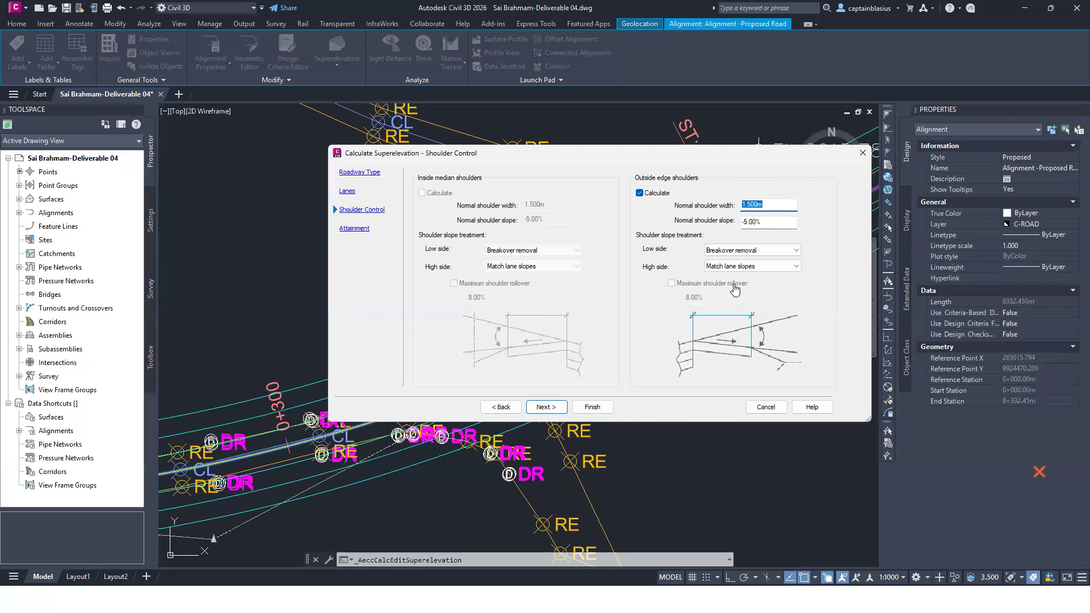
Step: Exclude the outside edge shoulders from the calculation and go on to the attainment settings
click(641, 194)
click(641, 194)
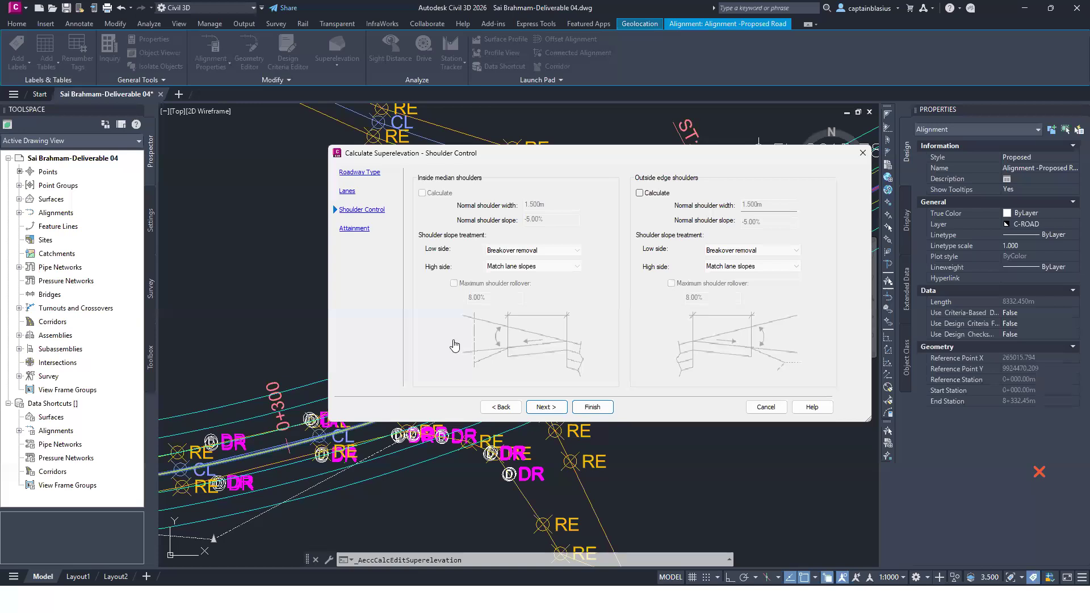
click(537, 410)
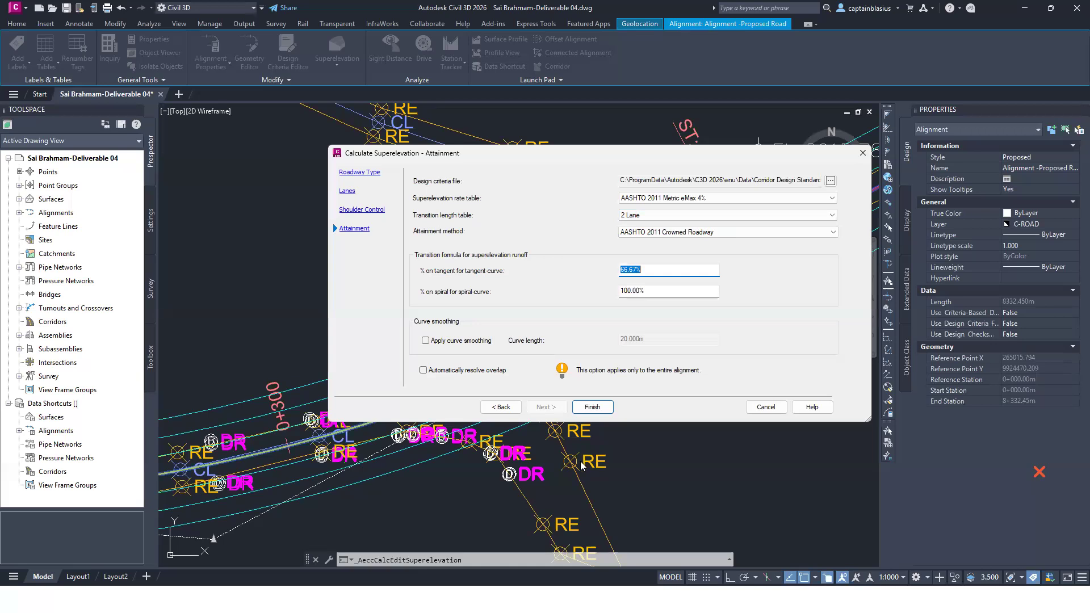
Step: Load the Autodesk Civil 3D Metric (2018) Roadway design criteria file and choose the AASHTO 2018 Metric eMax 6% superelevation rate table
click(830, 181)
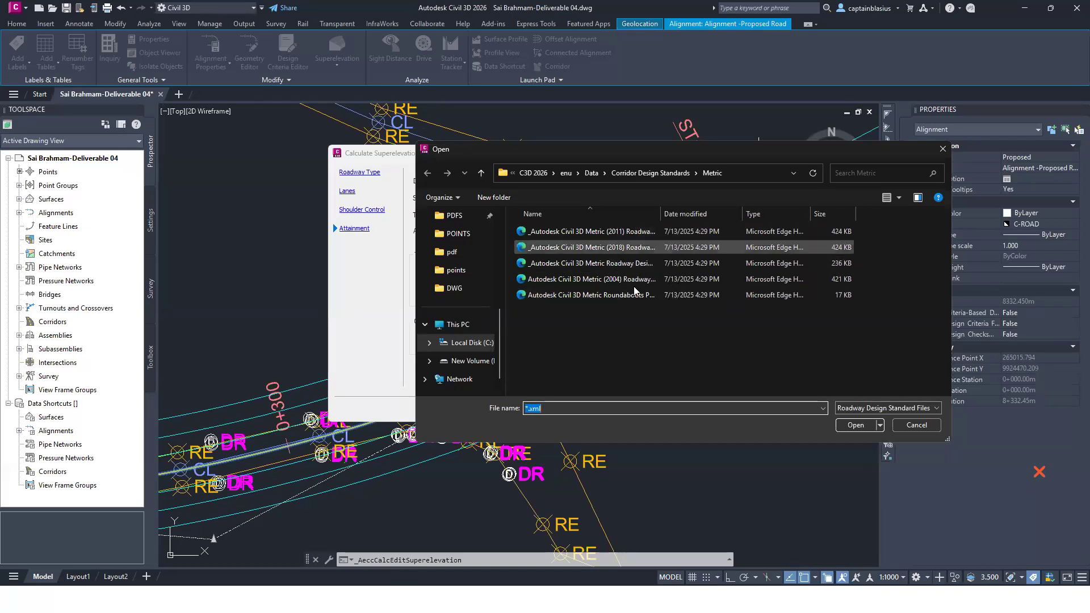
click(639, 249)
click(849, 426)
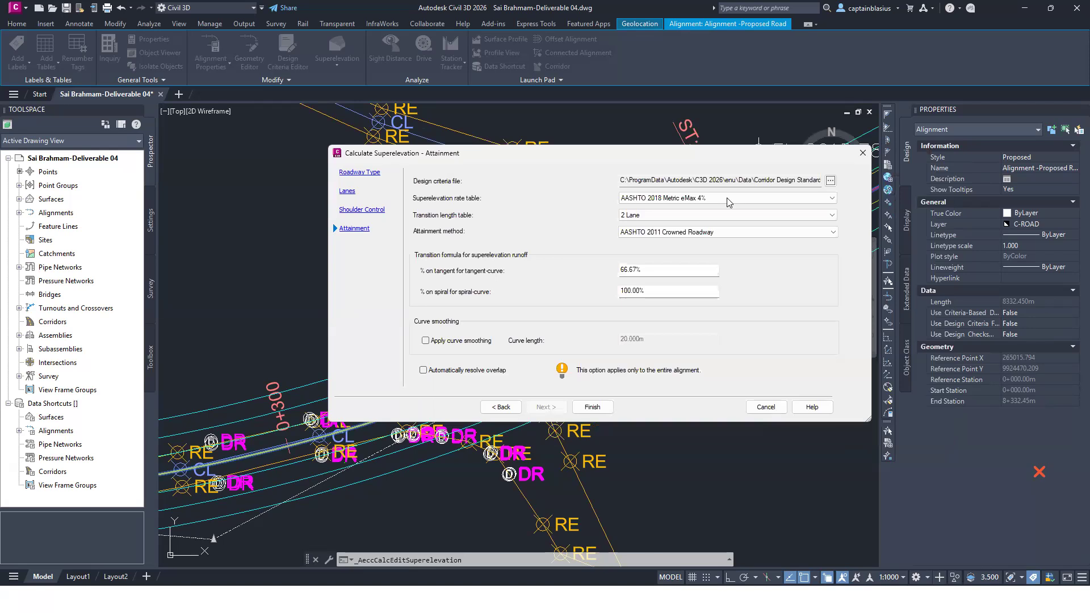
click(730, 201)
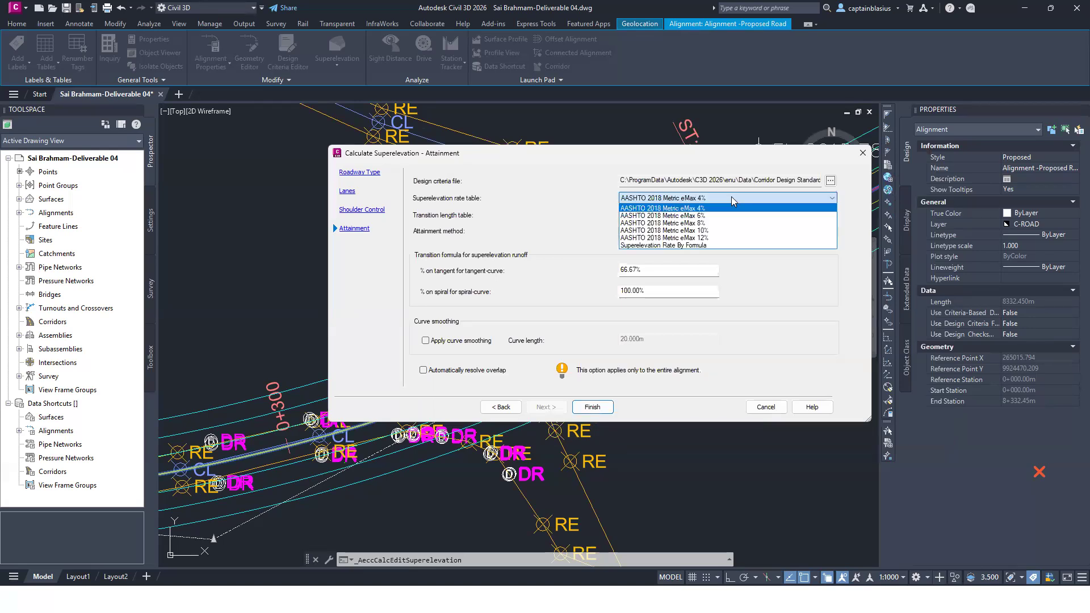
click(732, 196)
click(732, 197)
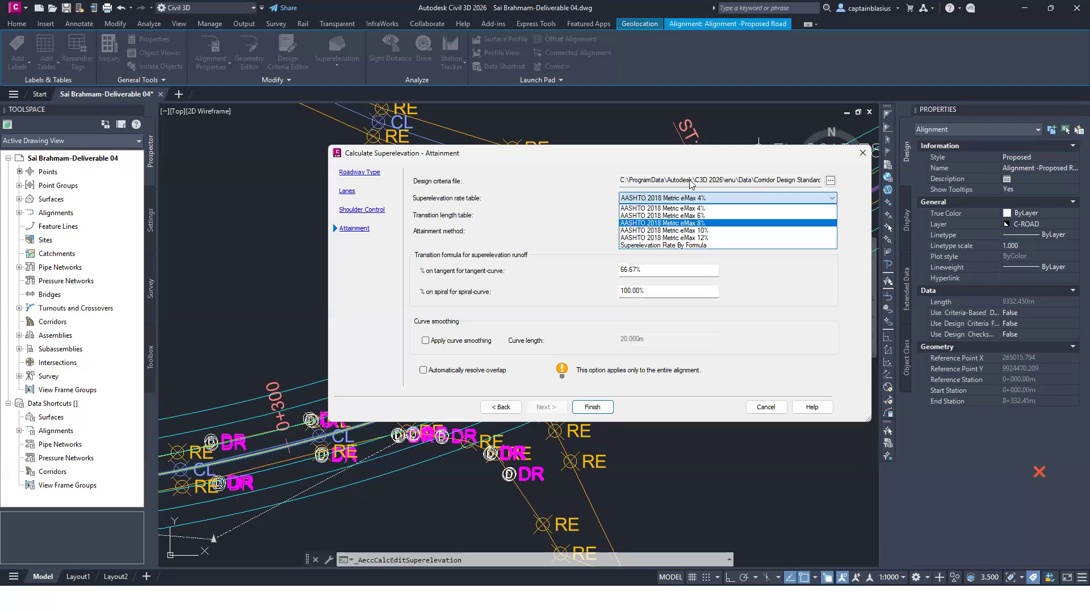
click(704, 216)
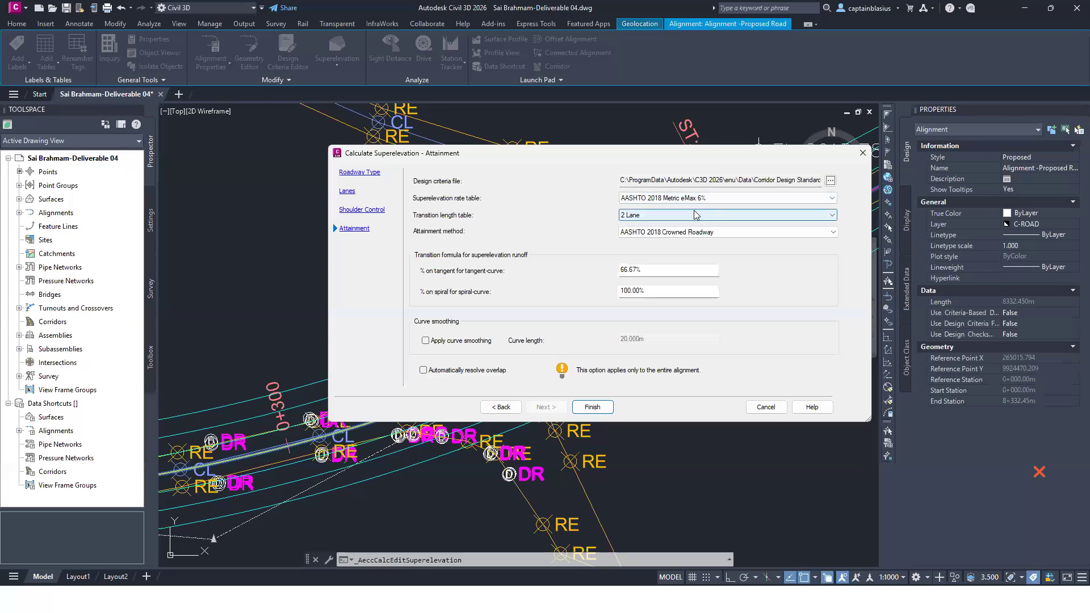
Step: Use the 2 Lane transition length table and the AASHTO 2018 Crowned Roadway attainment method
click(698, 214)
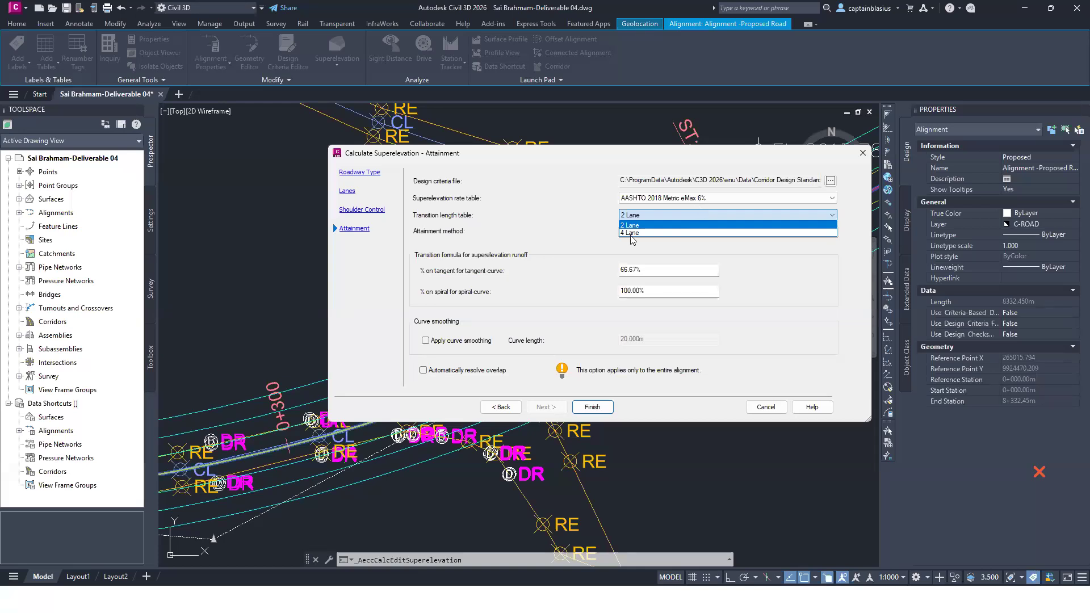
click(653, 216)
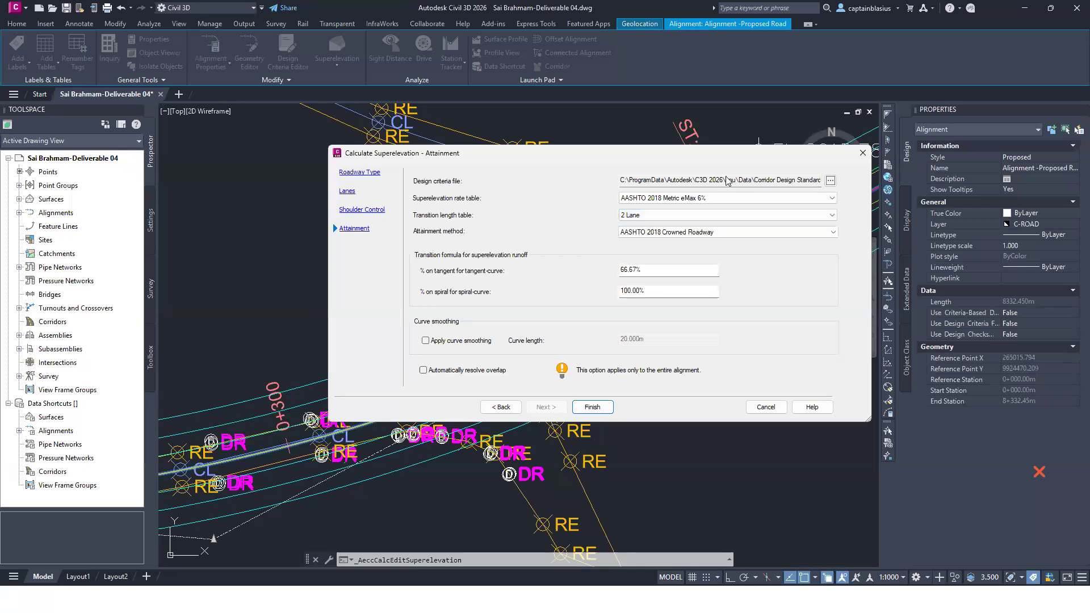
click(642, 216)
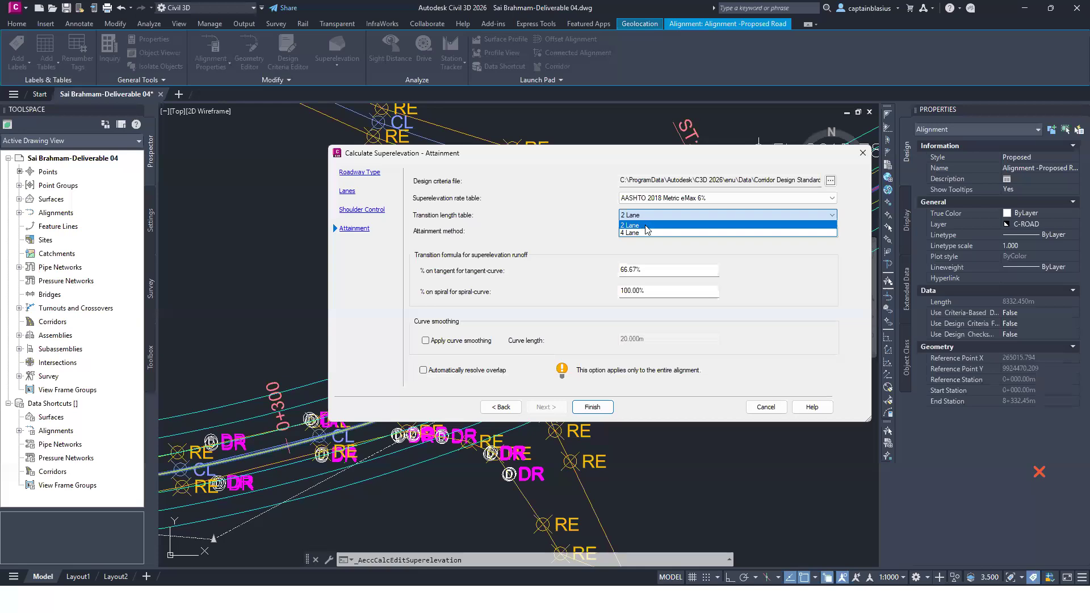
click(648, 226)
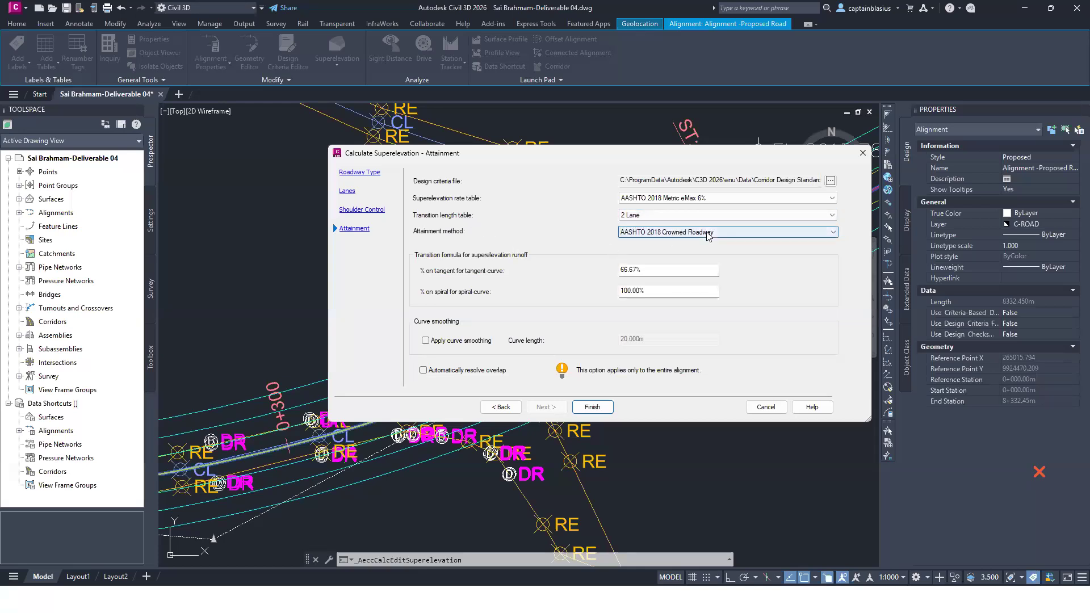
click(672, 238)
click(675, 242)
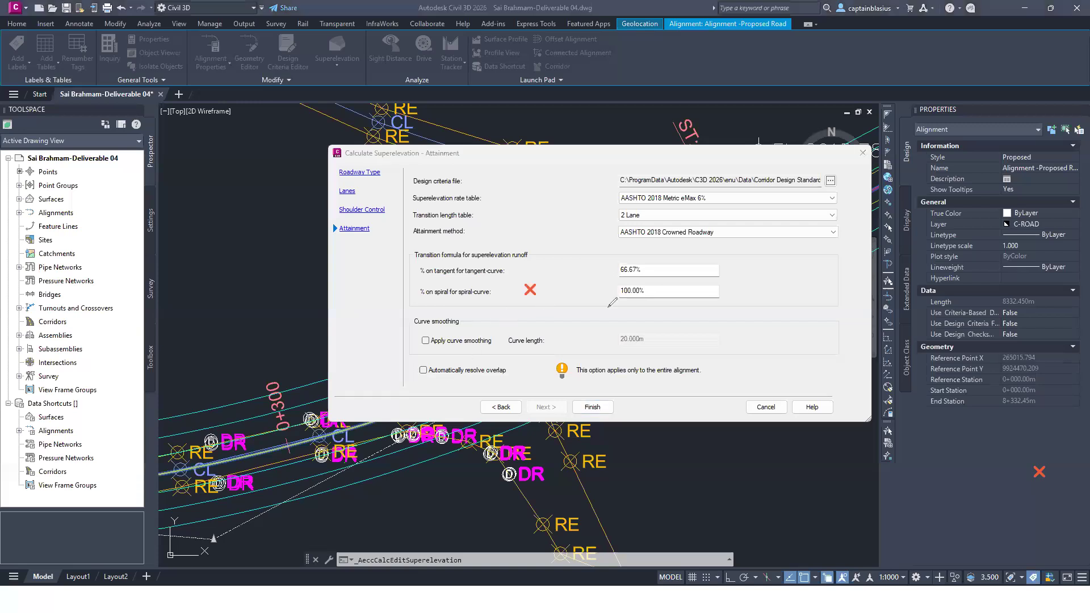
drag(333, 328, 383, 292)
drag(498, 277, 583, 322)
drag(388, 288, 494, 279)
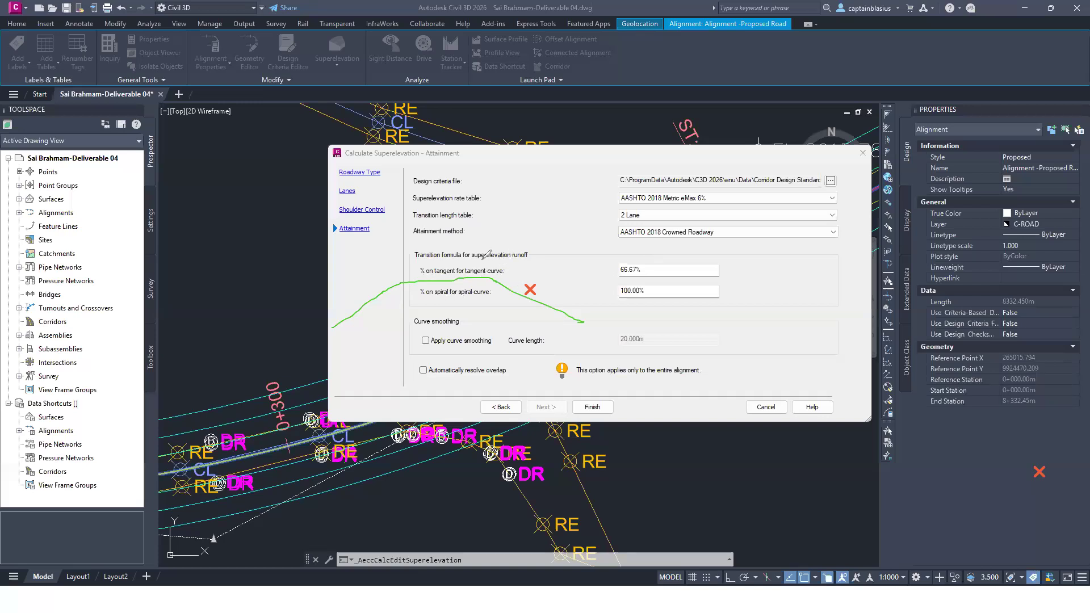
drag(357, 303, 367, 313)
drag(379, 278, 385, 284)
drag(404, 282, 400, 298)
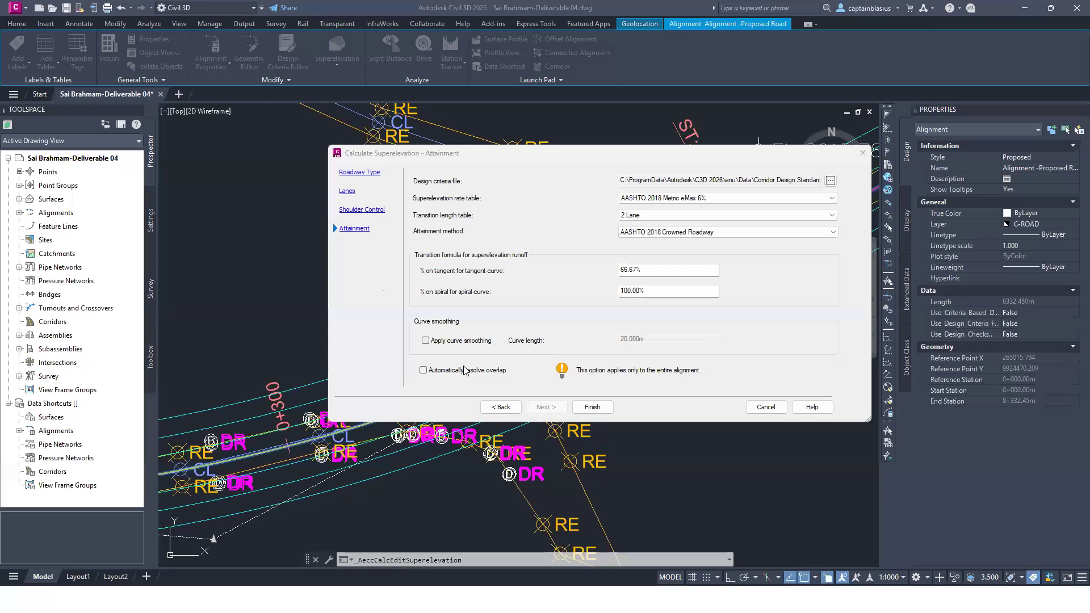
Step: Turn on automatic overlap resolution for the entire alignment and finish the superelevation calculation
click(424, 372)
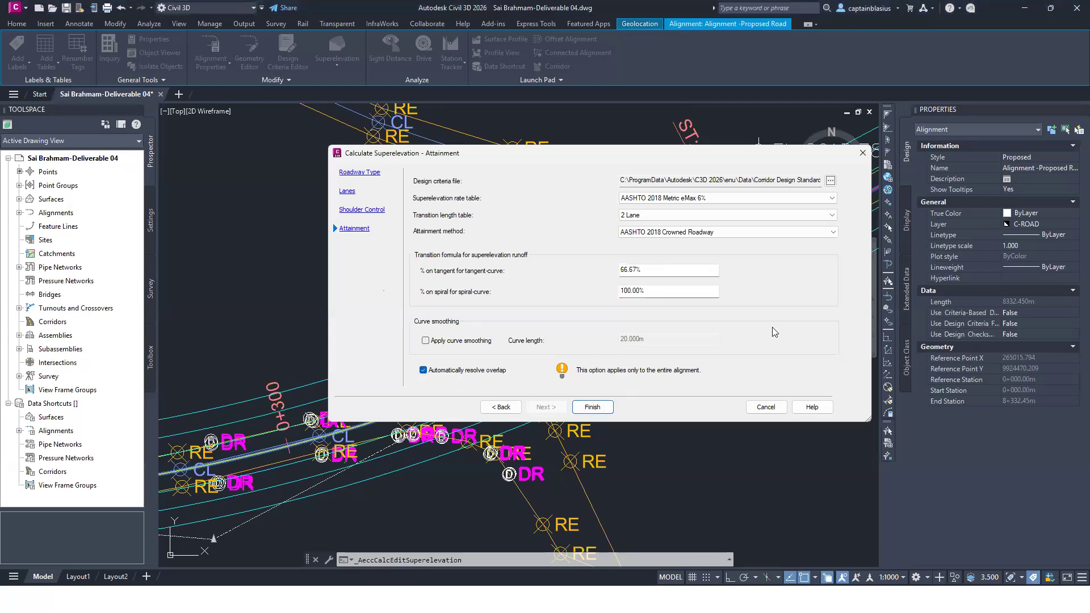
click(594, 409)
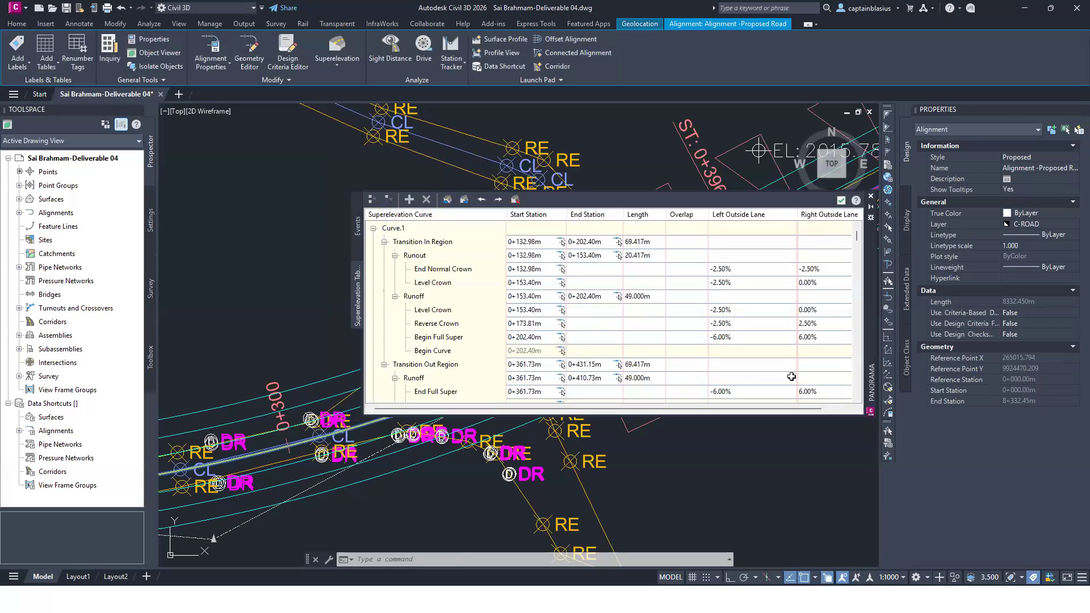
Step: Review the critical stations, transition lengths and outside lane slopes for the curves throughout the superelevation table
scroll(600, 337, down, 10)
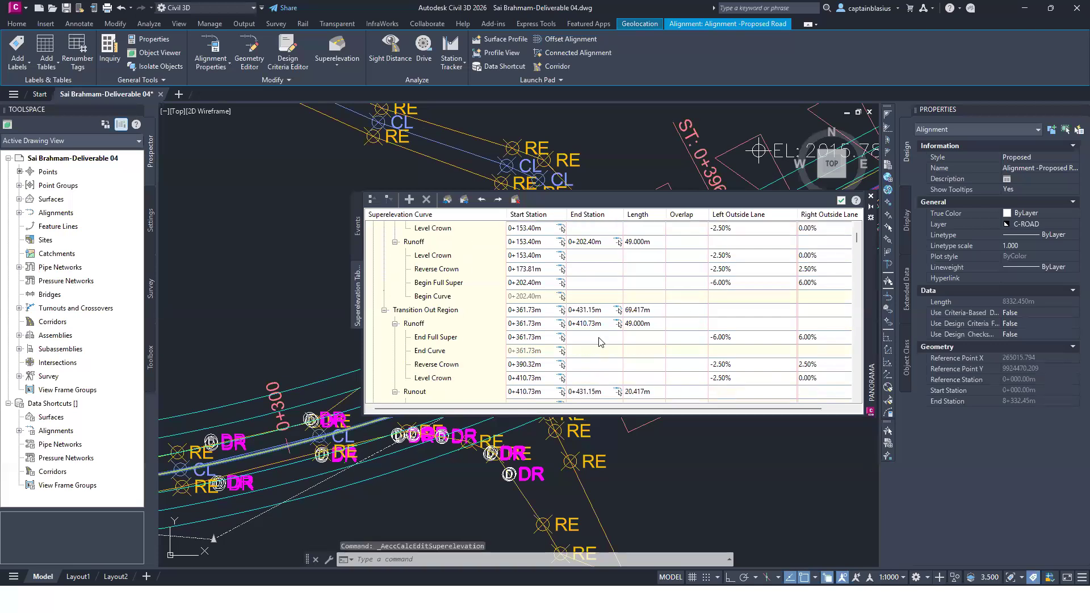
scroll(605, 338, down, 10)
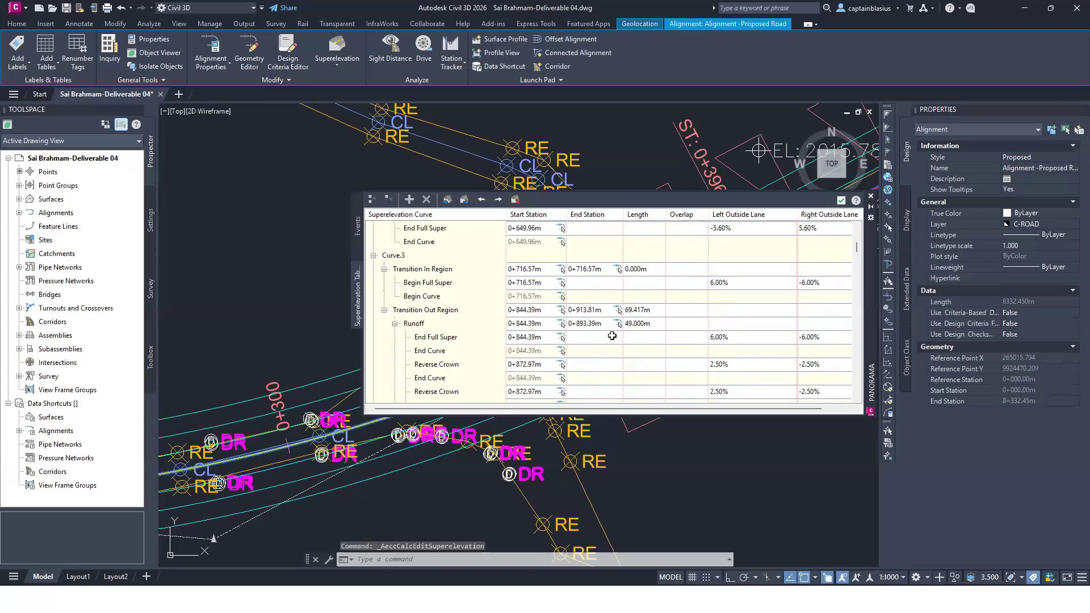
scroll(623, 337, down, 20)
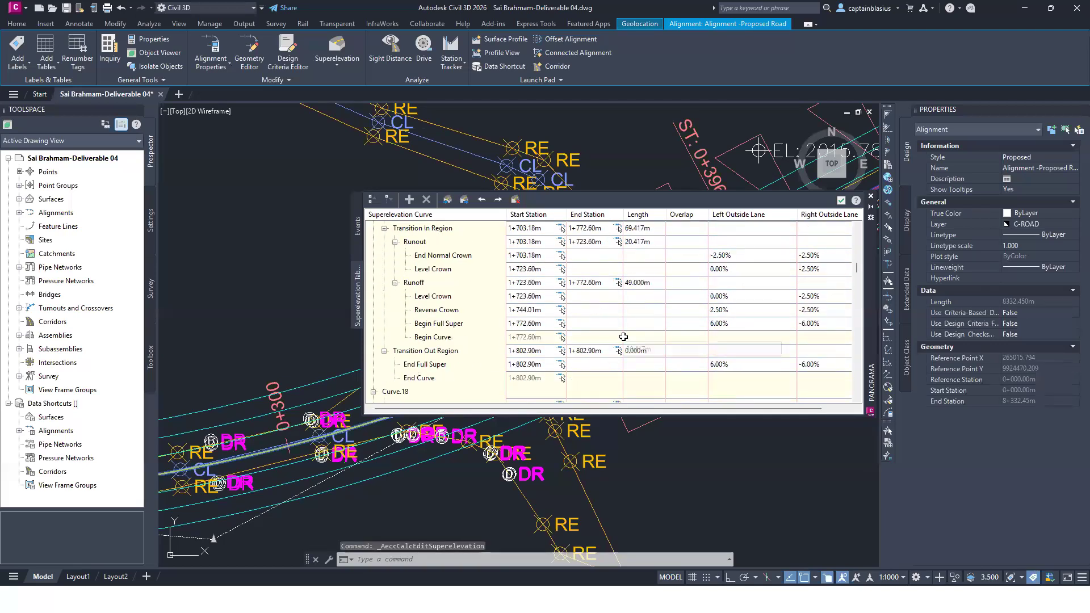
scroll(625, 340, down, 15)
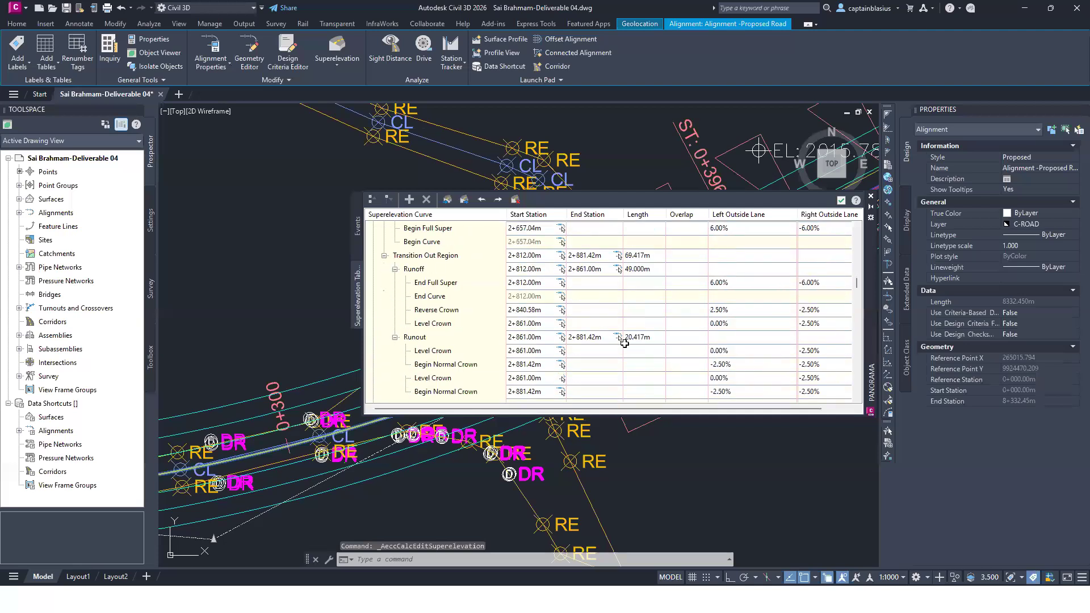
scroll(630, 356, down, 15)
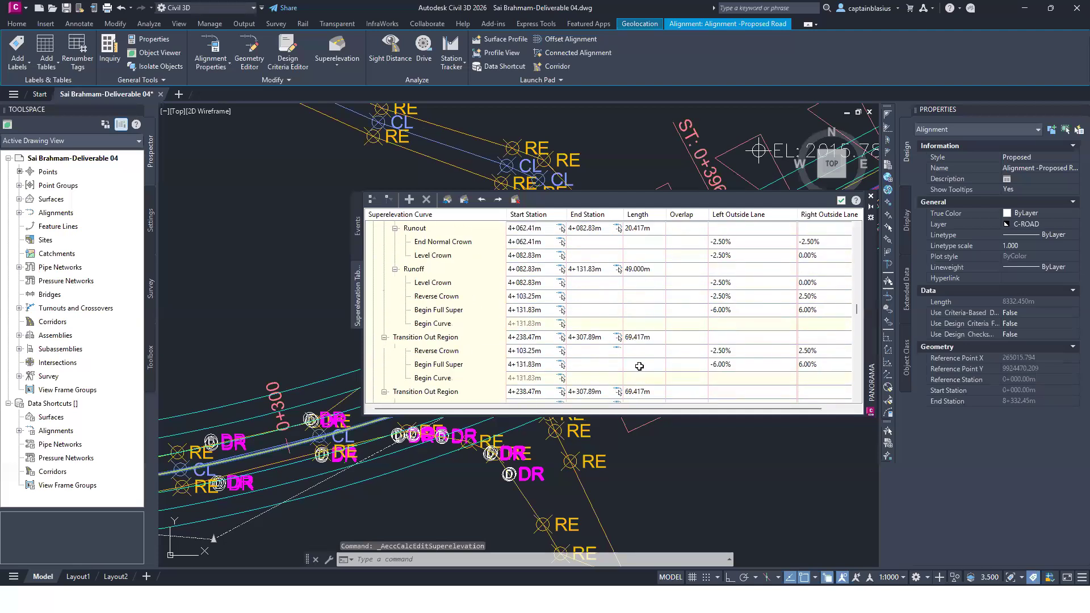
scroll(663, 360, down, 15)
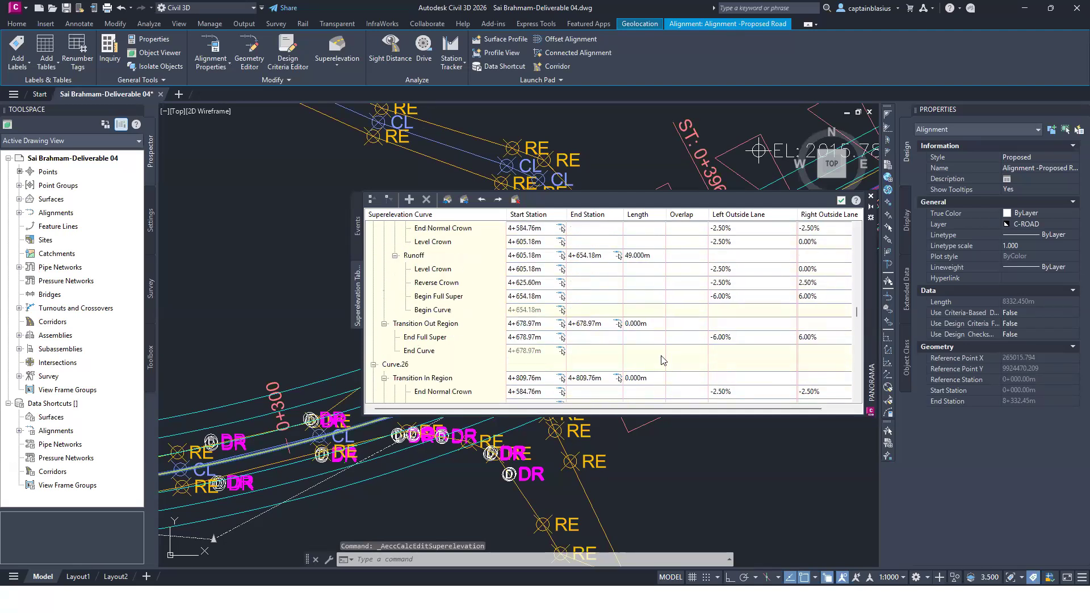
scroll(663, 360, down, 15)
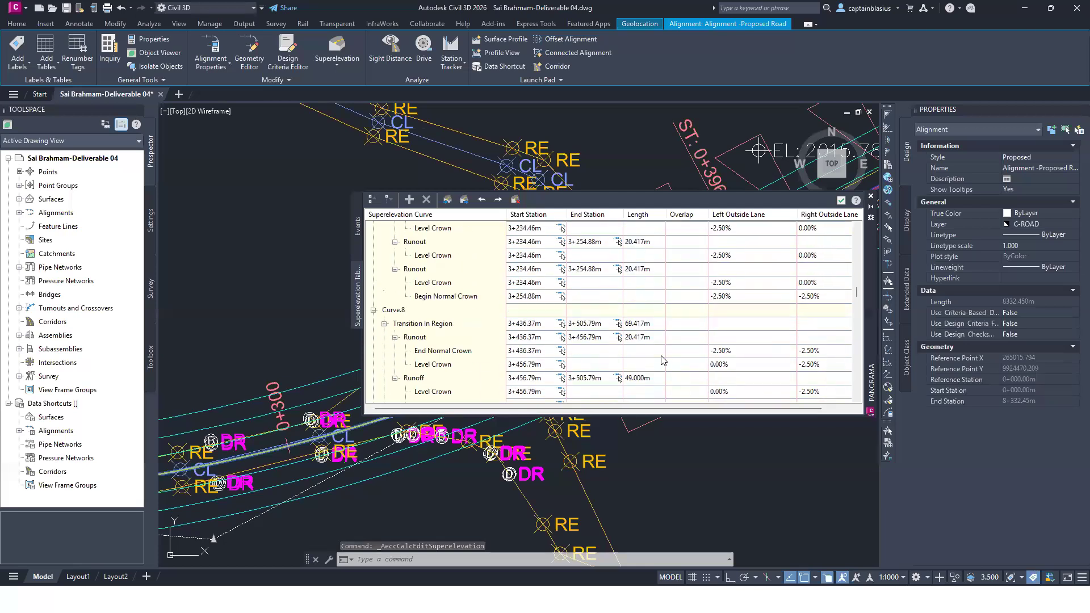
scroll(663, 360, down, 8)
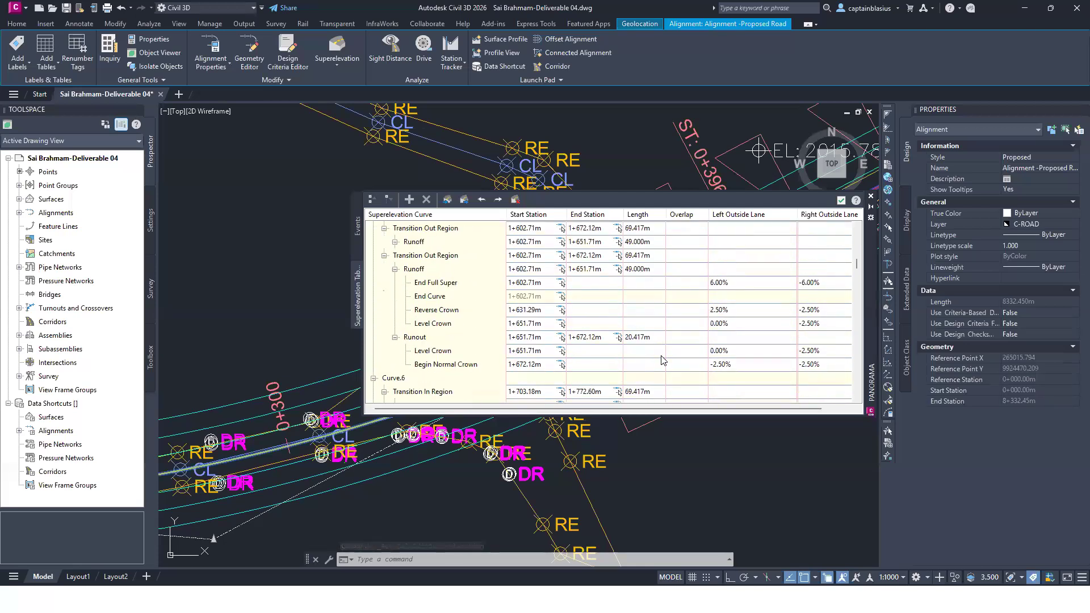
scroll(661, 358, down, 8)
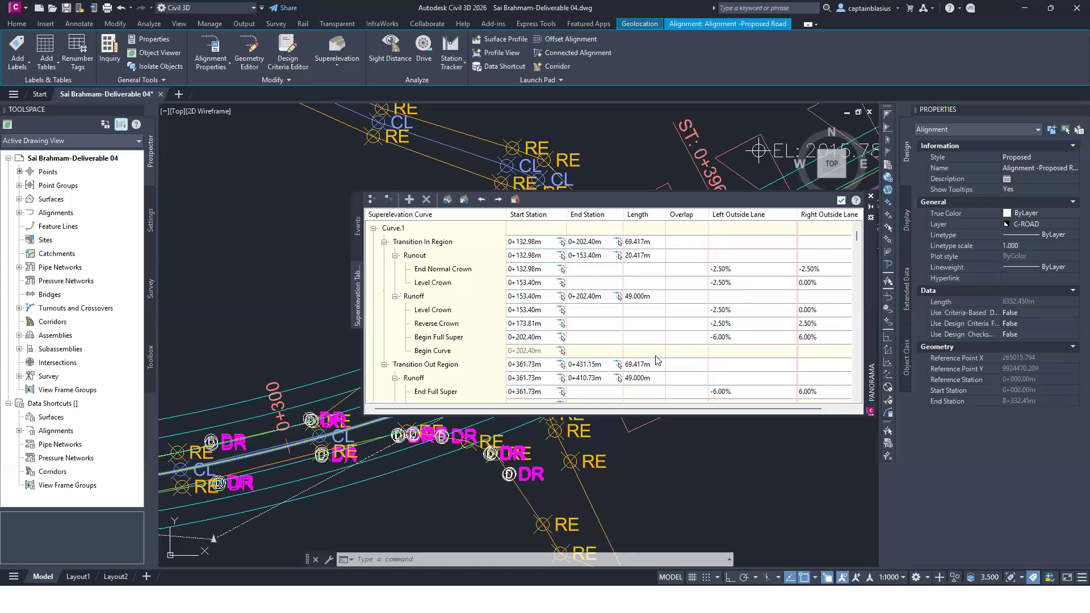
Step: Highlight Curve.1 and Curve.2 on the alignment and examine the runout and runoff entries through Curve.4
click(393, 229)
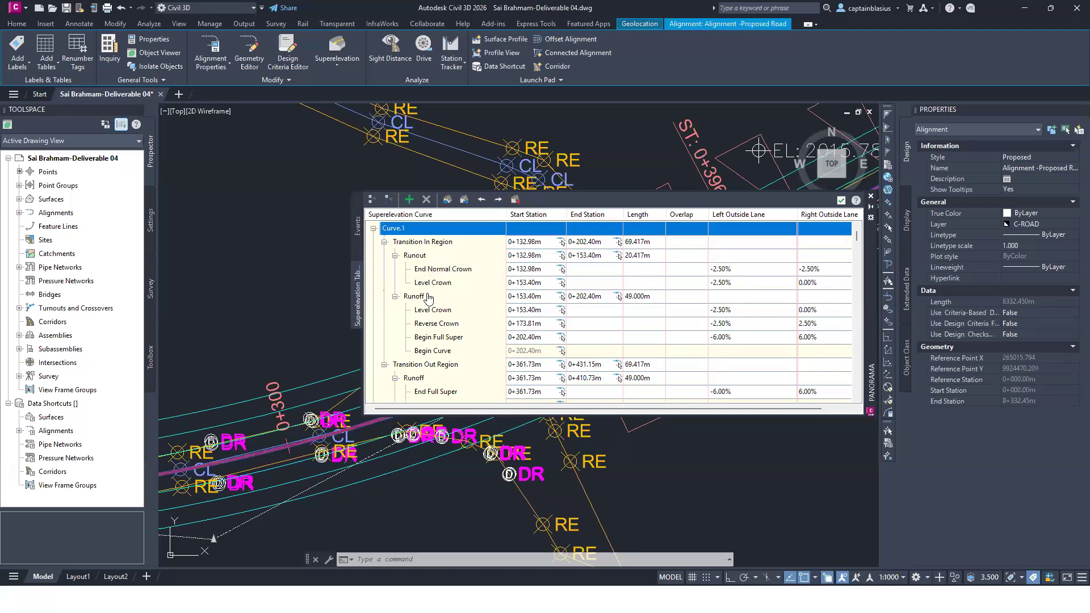
scroll(409, 341, down, 4)
click(415, 242)
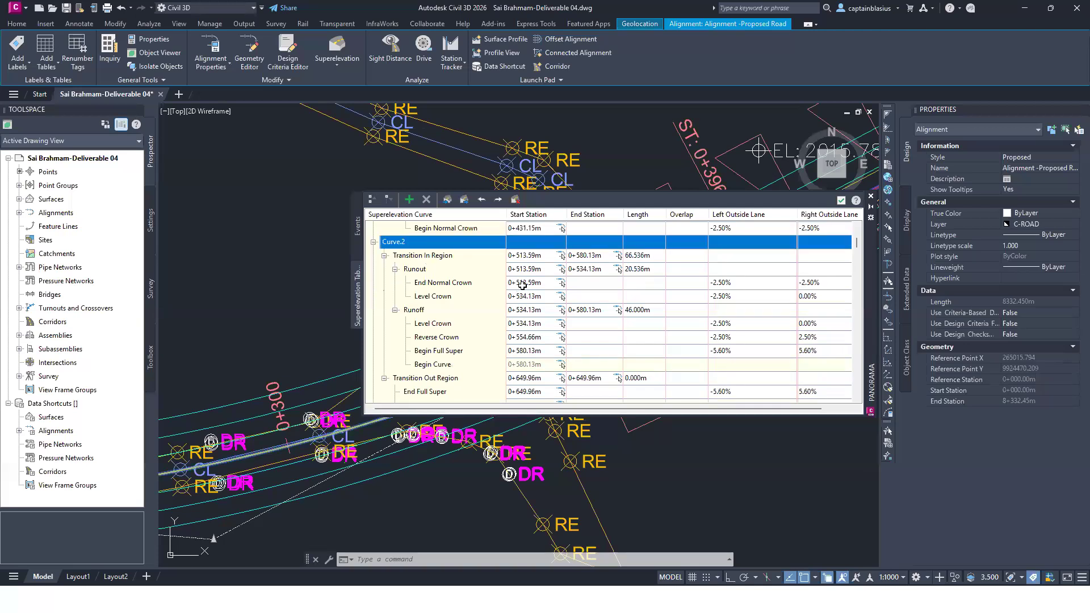
scroll(692, 305, down, 4)
scroll(631, 292, down, 10)
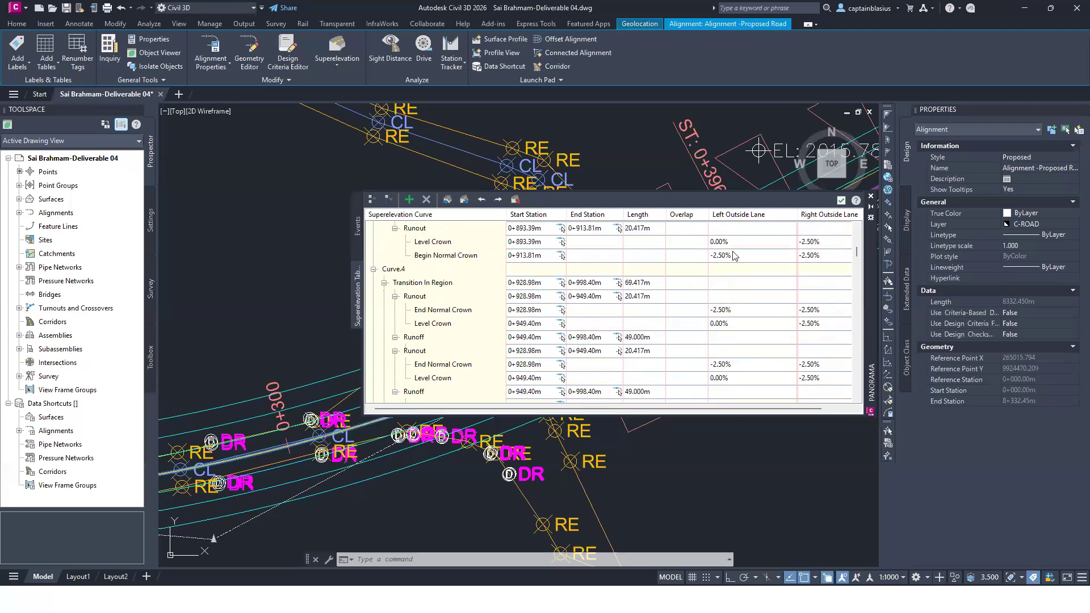
scroll(619, 315, up, 10)
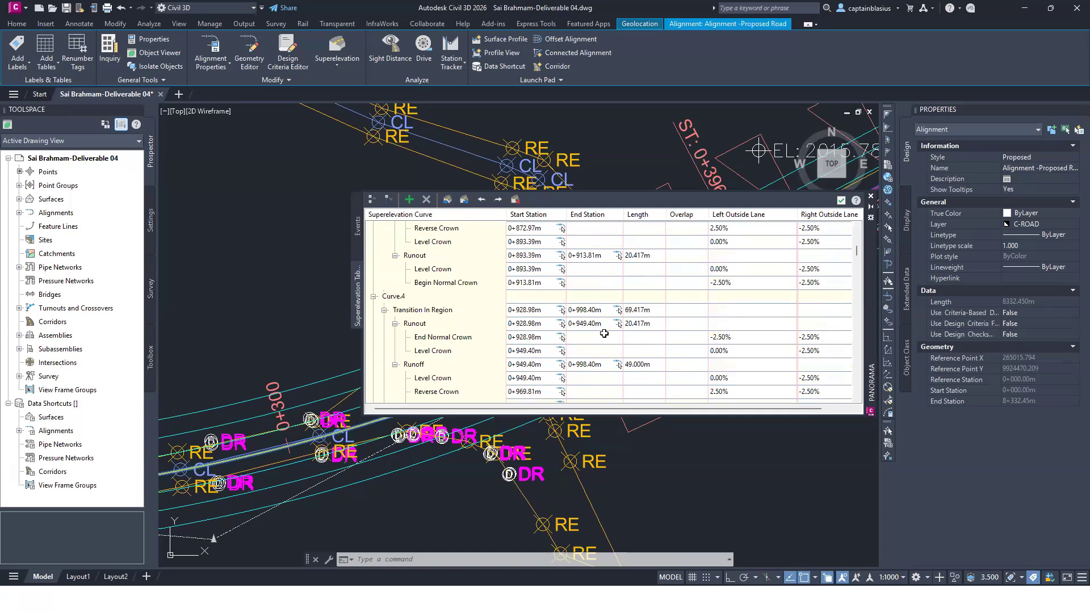
scroll(529, 343, up, 8)
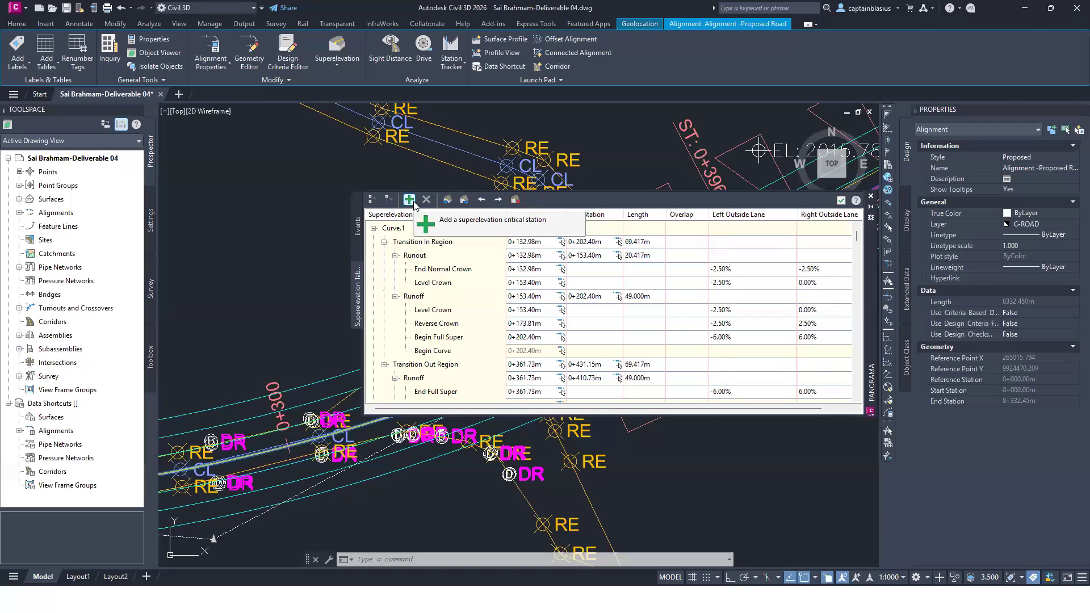
Step: Inspect the lane slope labels in the drawing along the transition into the first curve of the proposed road
scroll(267, 467, down, 6)
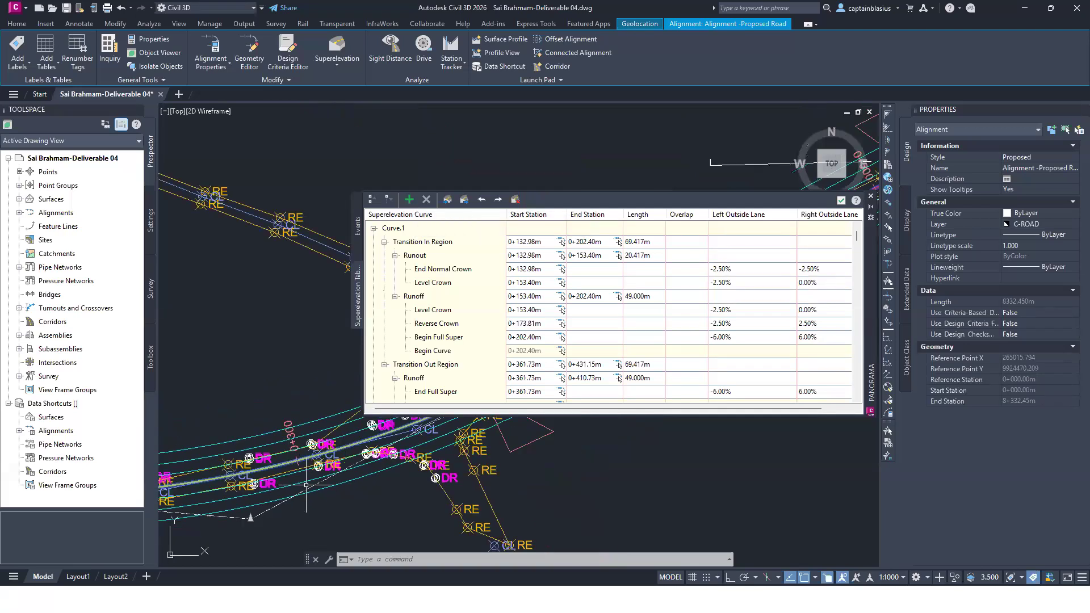
scroll(264, 466, up, 4)
scroll(379, 471, down, 4)
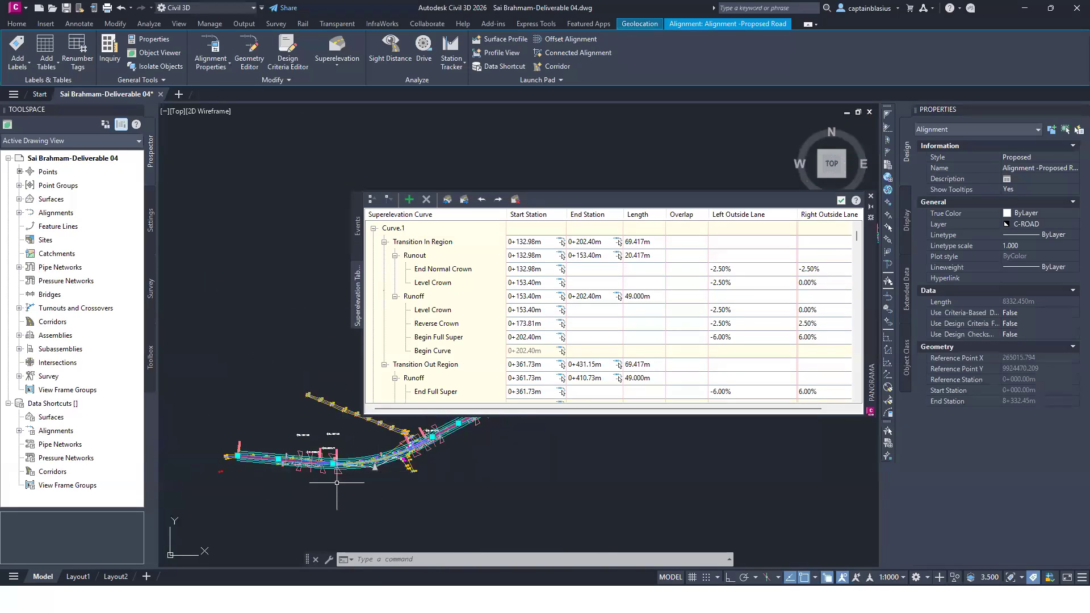
scroll(326, 481, up, 4)
scroll(313, 466, up, 4)
scroll(397, 495, down, 4)
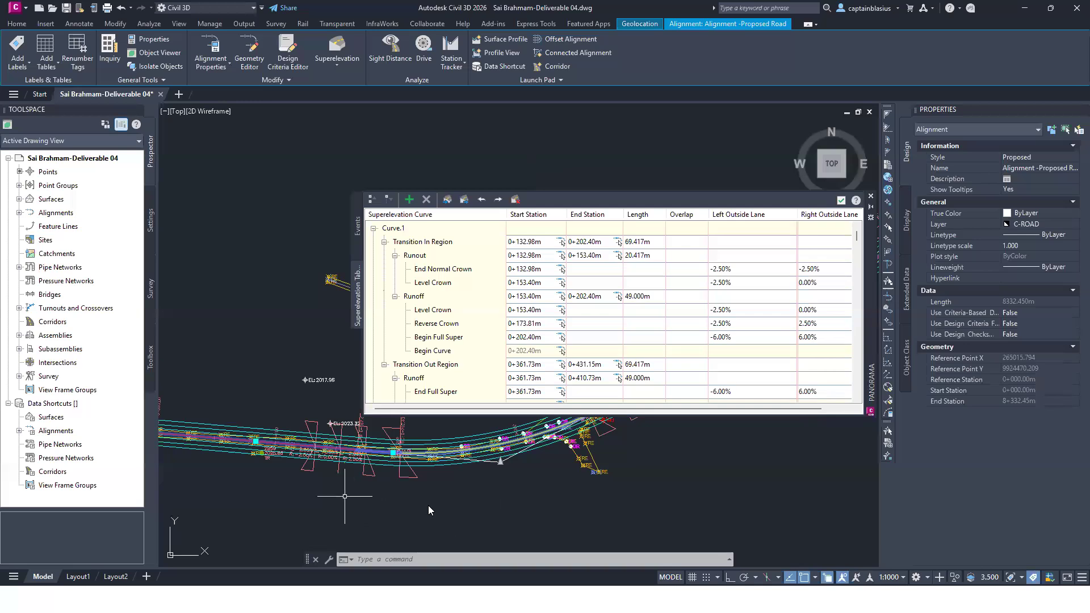
scroll(428, 506, down, 3)
scroll(340, 470, up, 3)
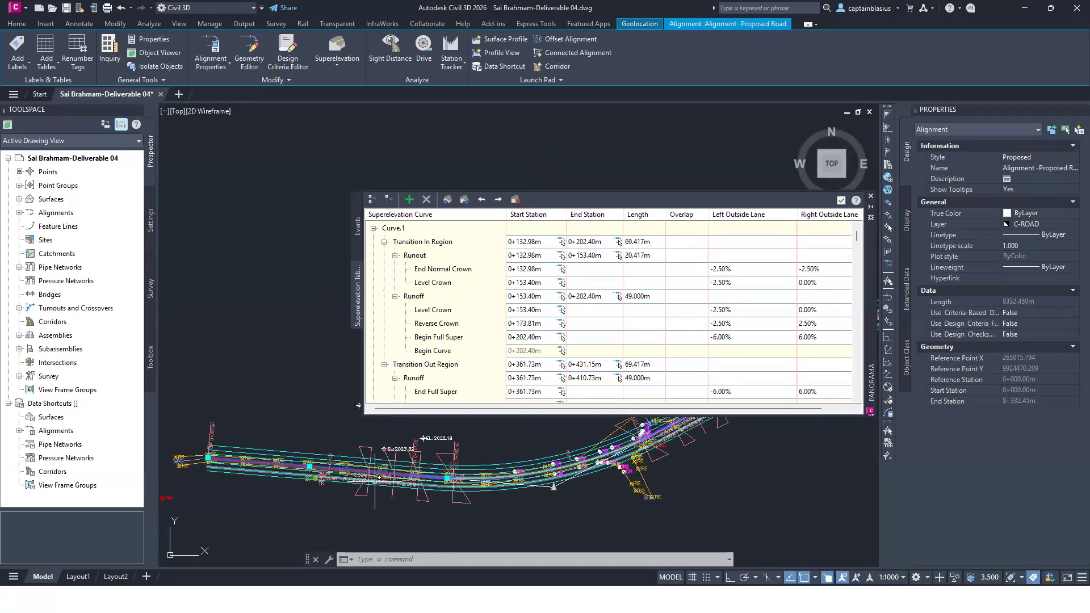
scroll(375, 480, up, 2)
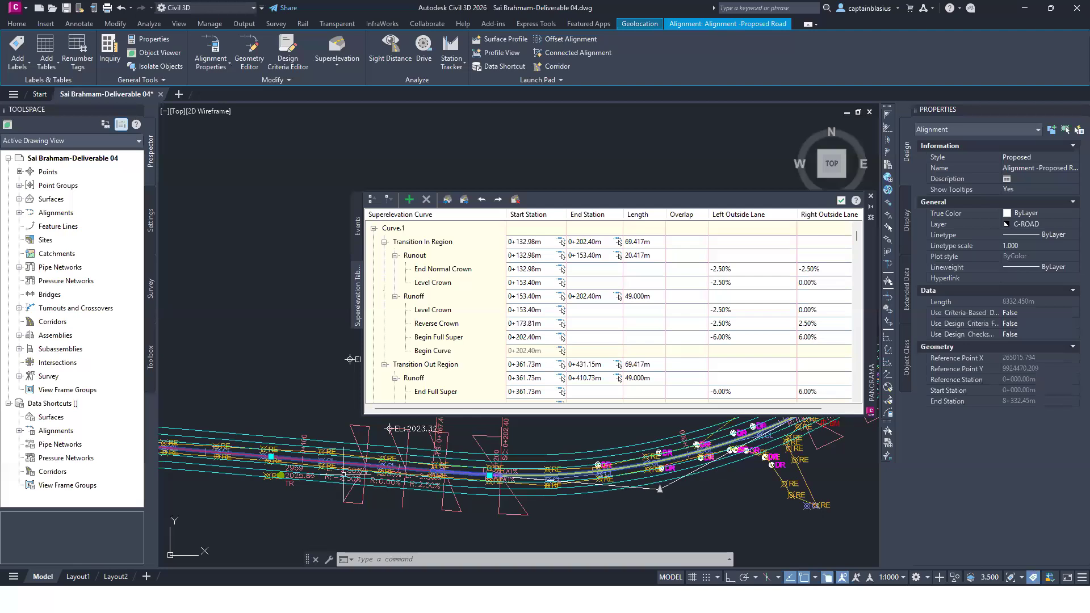
scroll(348, 470, up, 2)
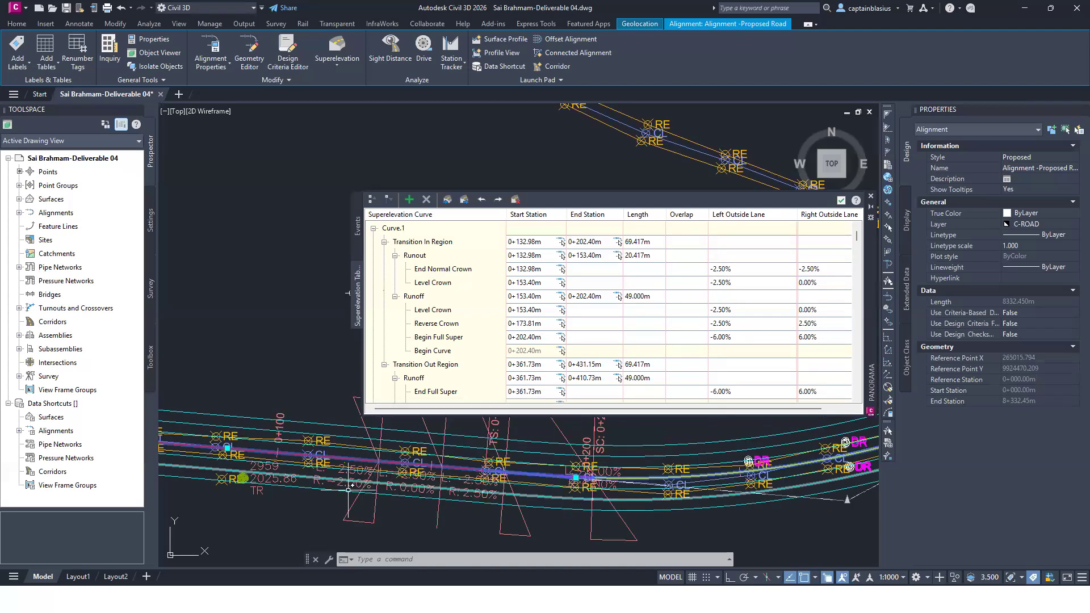
scroll(367, 476, down, 2)
scroll(366, 476, up, 2)
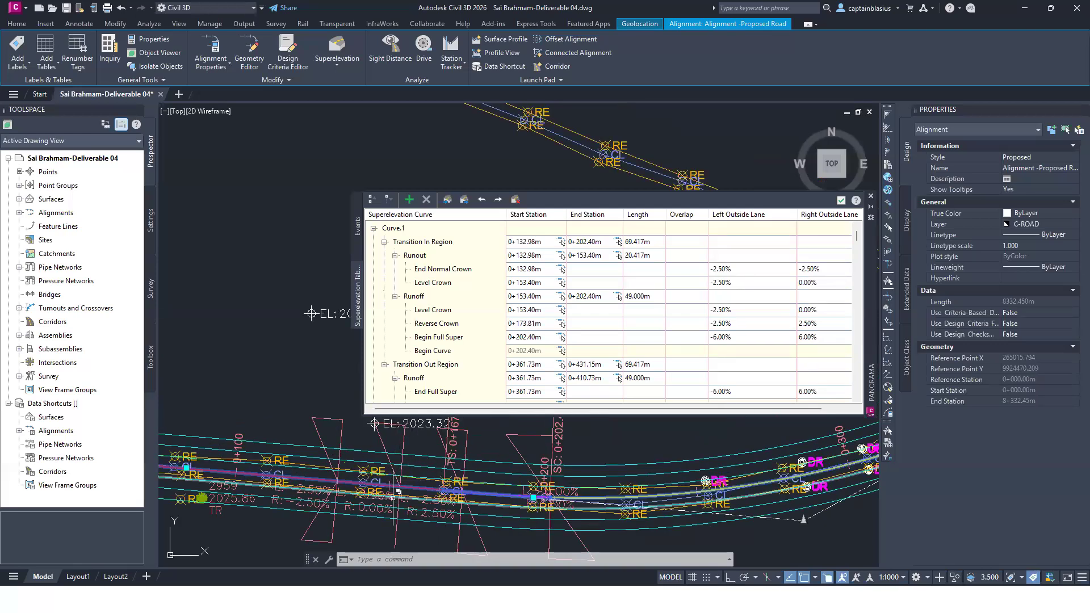
scroll(378, 511, up, 2)
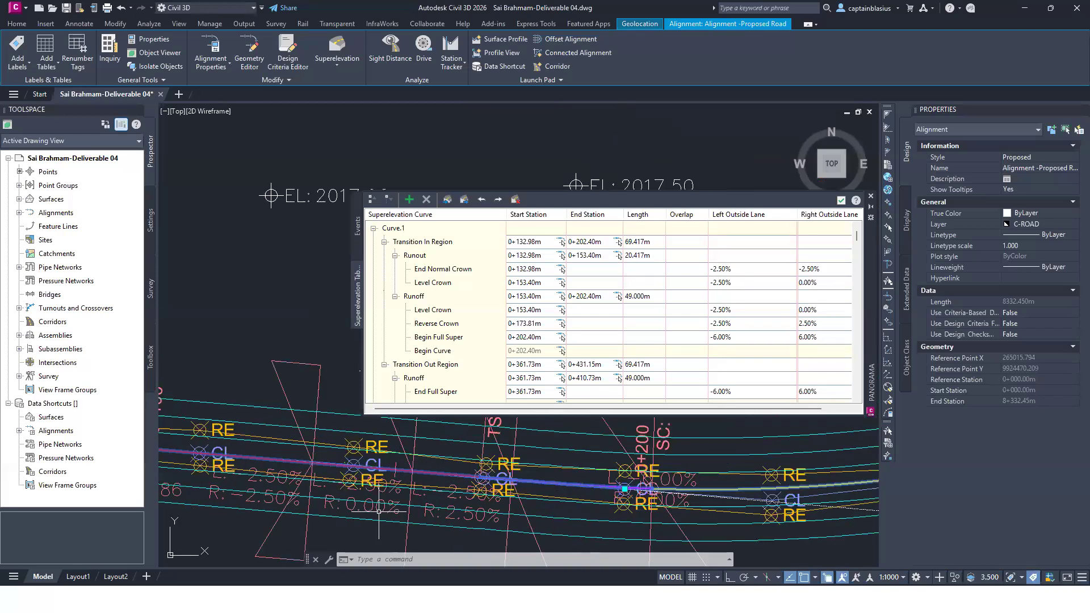
Step: Examine the first curve's entry spiral between the TS and SC station labels and the start of full superelevation
scroll(378, 511, down, 2)
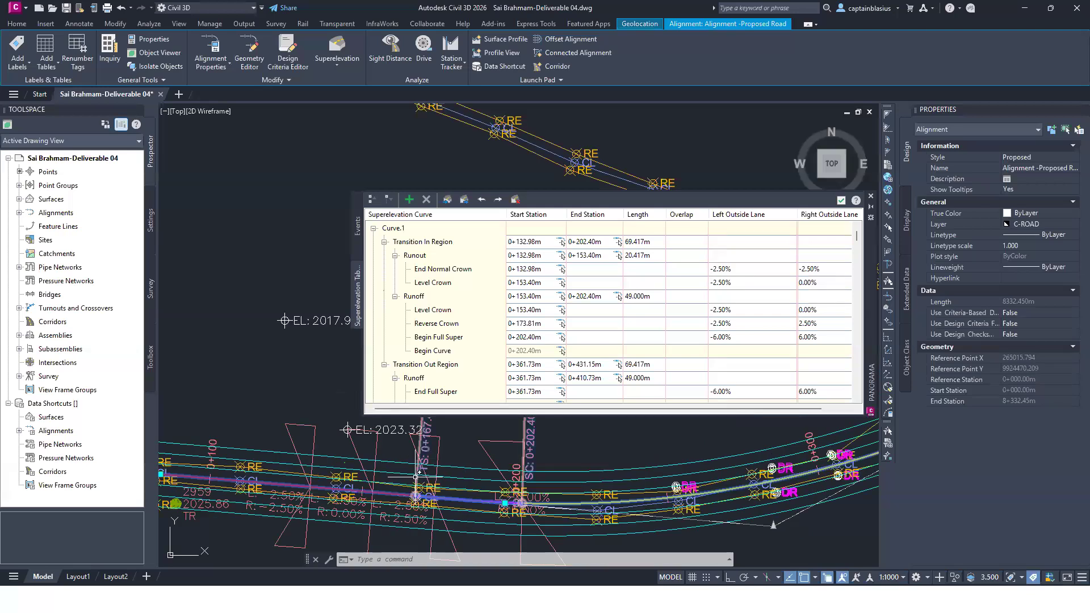
scroll(418, 476, down, 2)
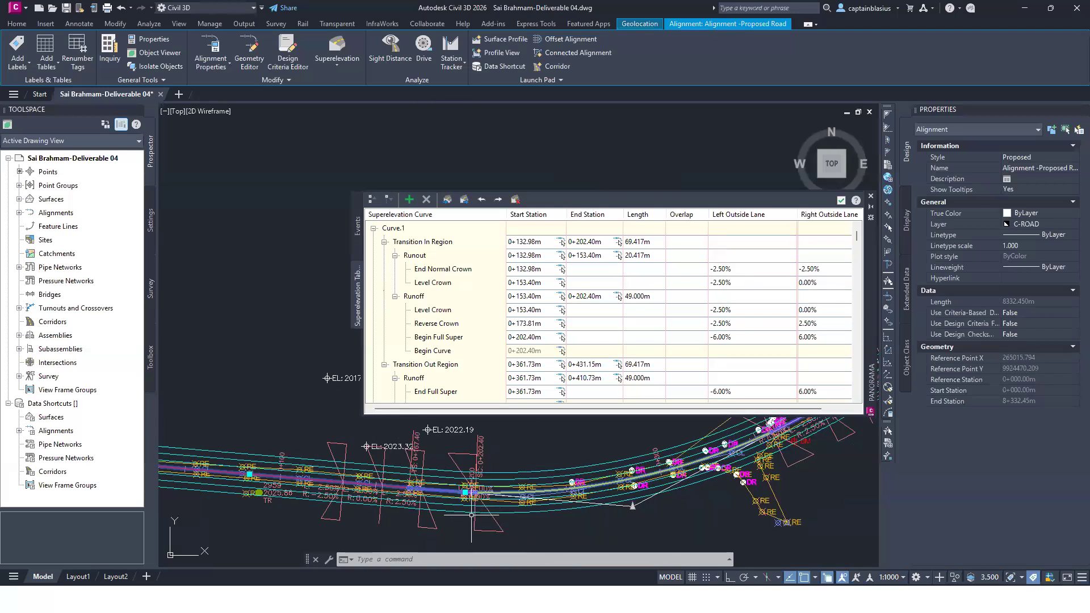
scroll(471, 516, down, 1)
scroll(480, 518, up, 3)
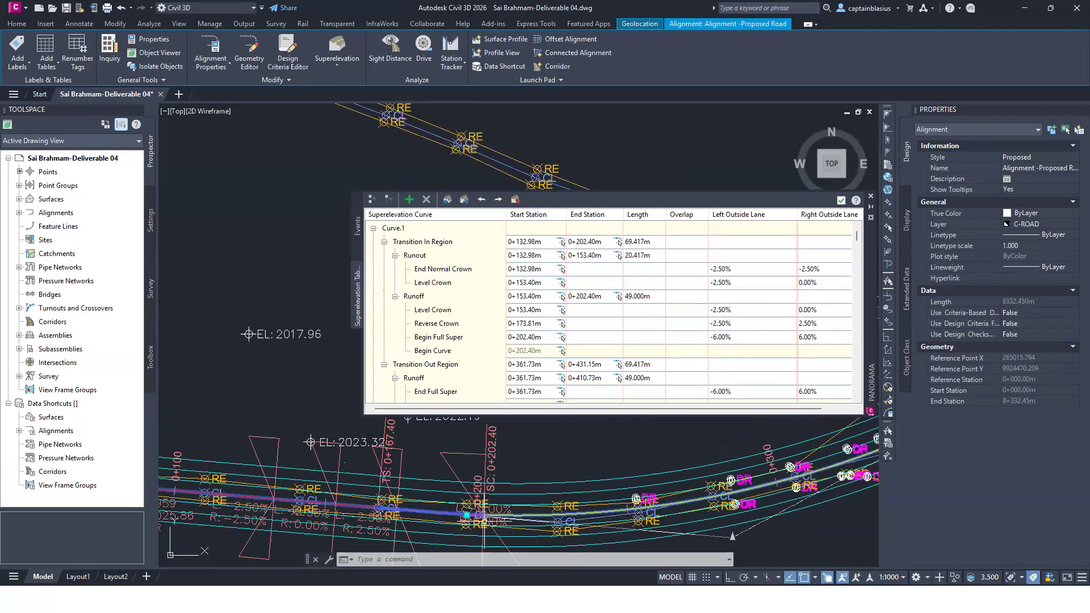
scroll(483, 518, up, 4)
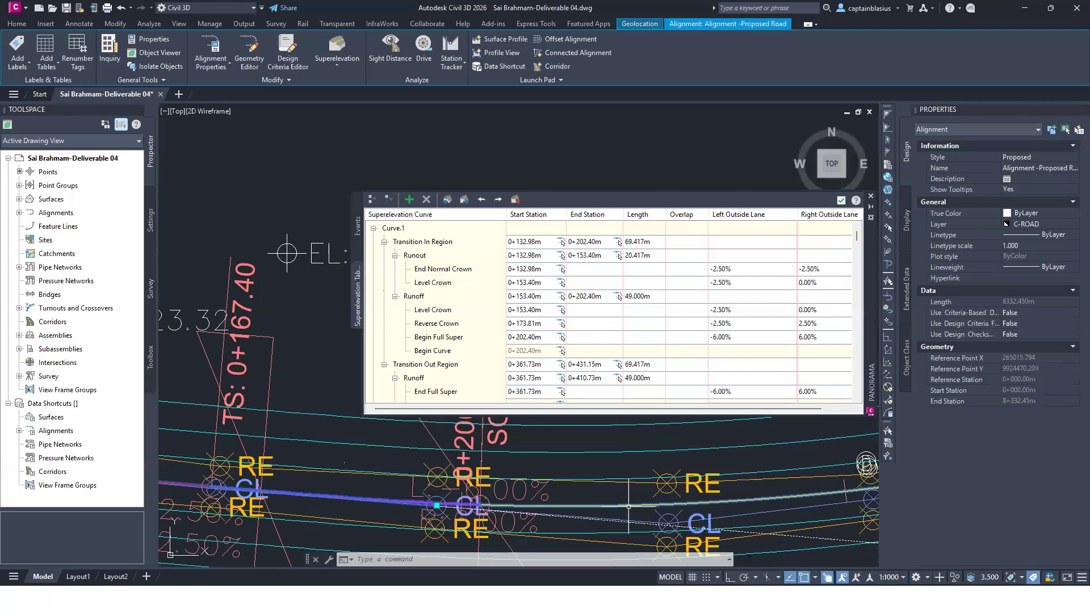
scroll(550, 496, down, 1)
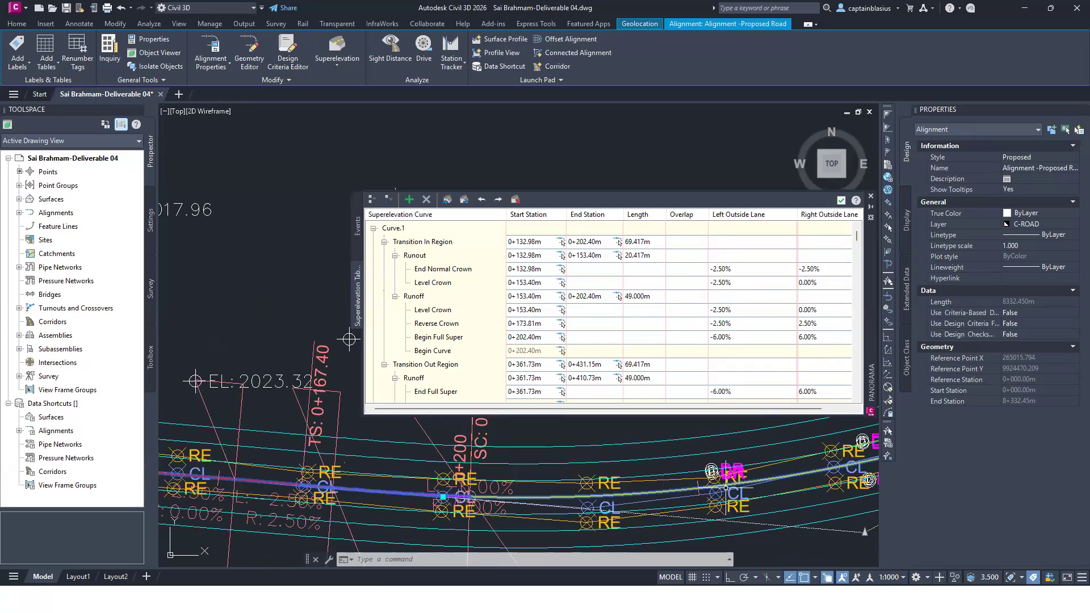
scroll(471, 486, down, 2)
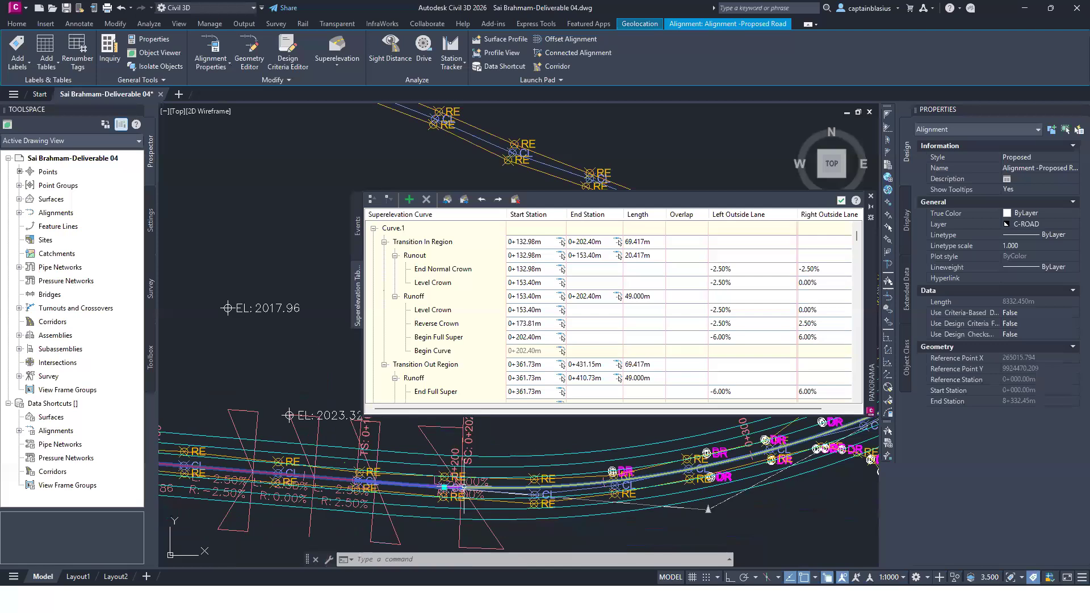
scroll(472, 484, down, 2)
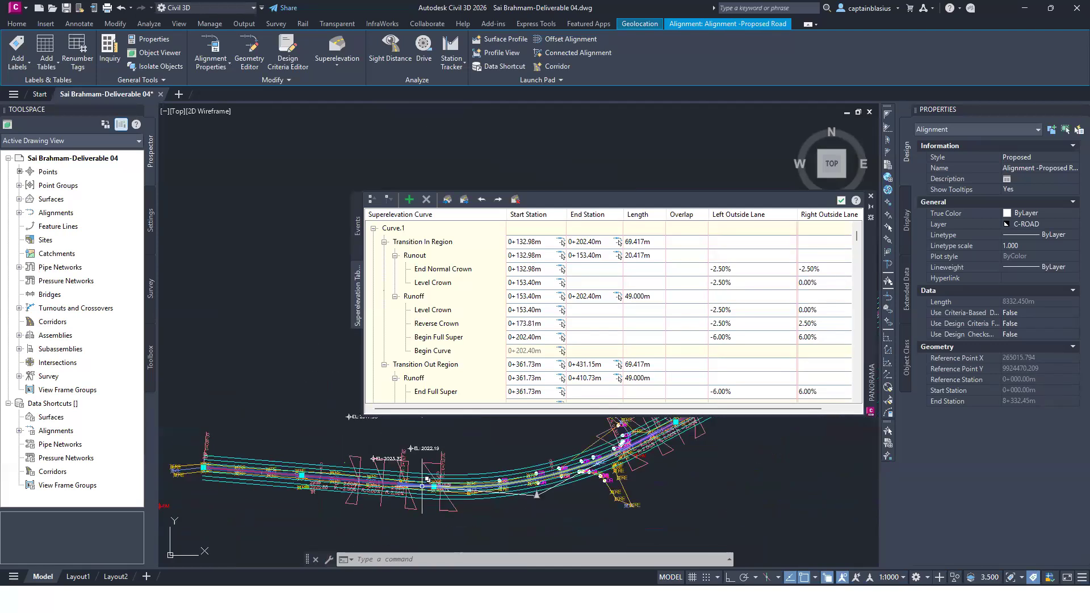
Step: Inspect the superelevation labels along the first curve's exit transition, around the CS and ST stations and the road beyond
scroll(476, 514, down, 1)
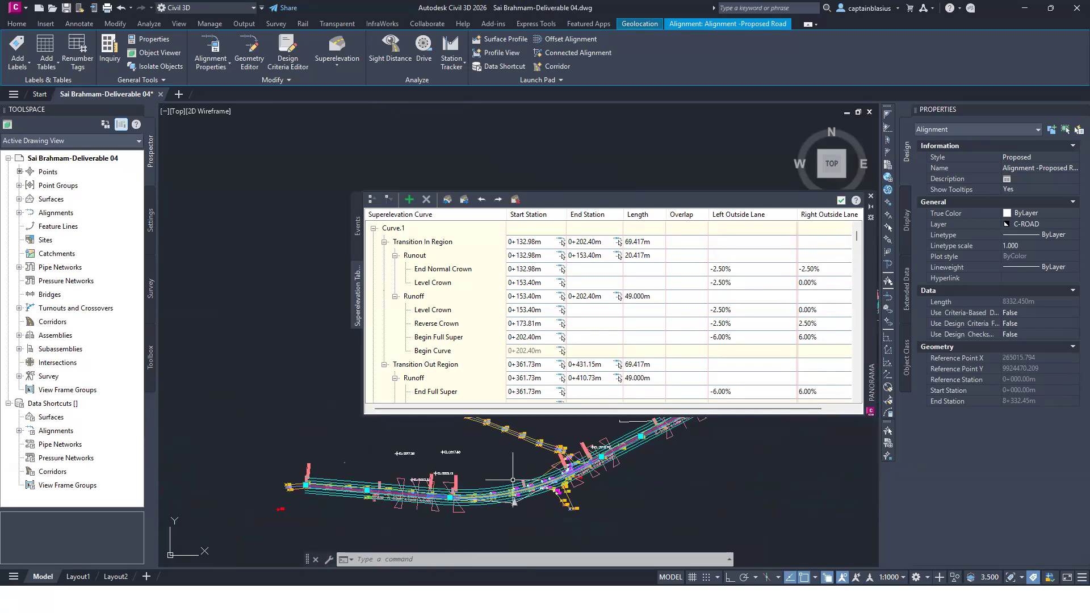
scroll(579, 460, up, 2)
scroll(561, 483, up, 3)
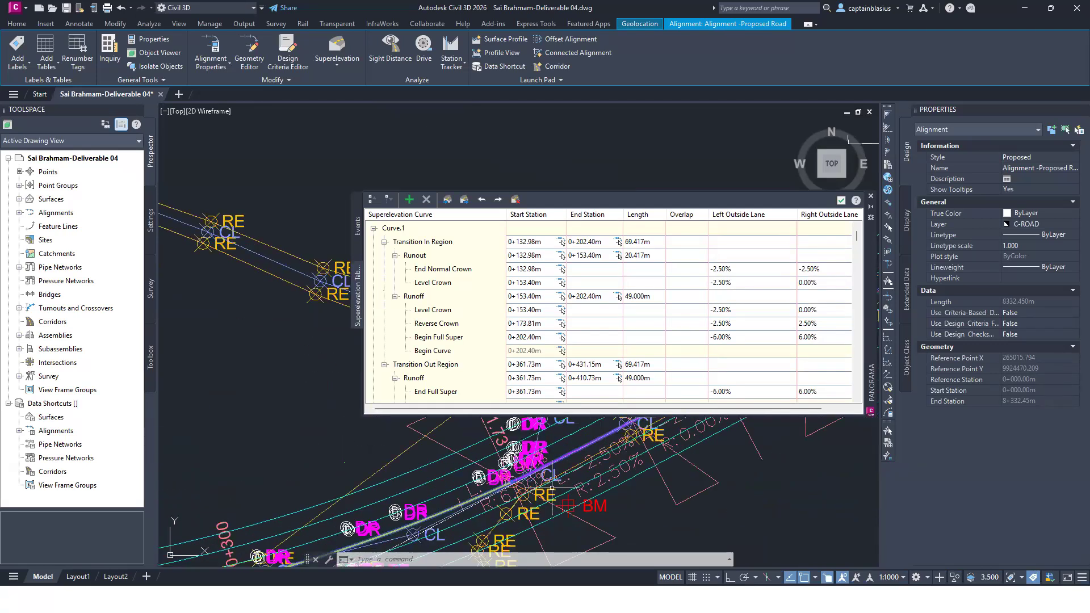
scroll(550, 492, down, 3)
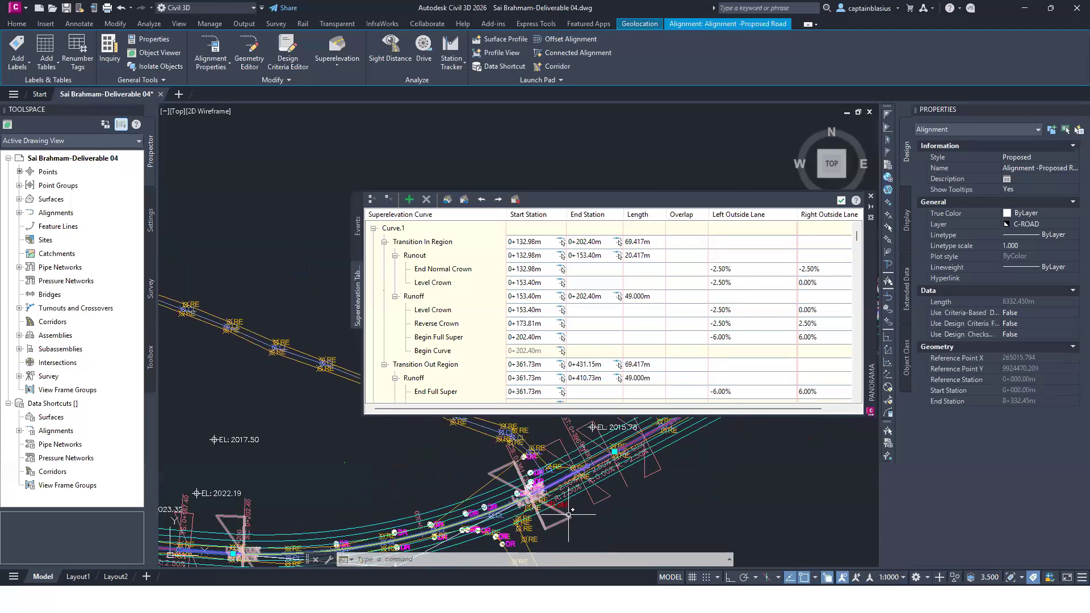
scroll(564, 500, down, 3)
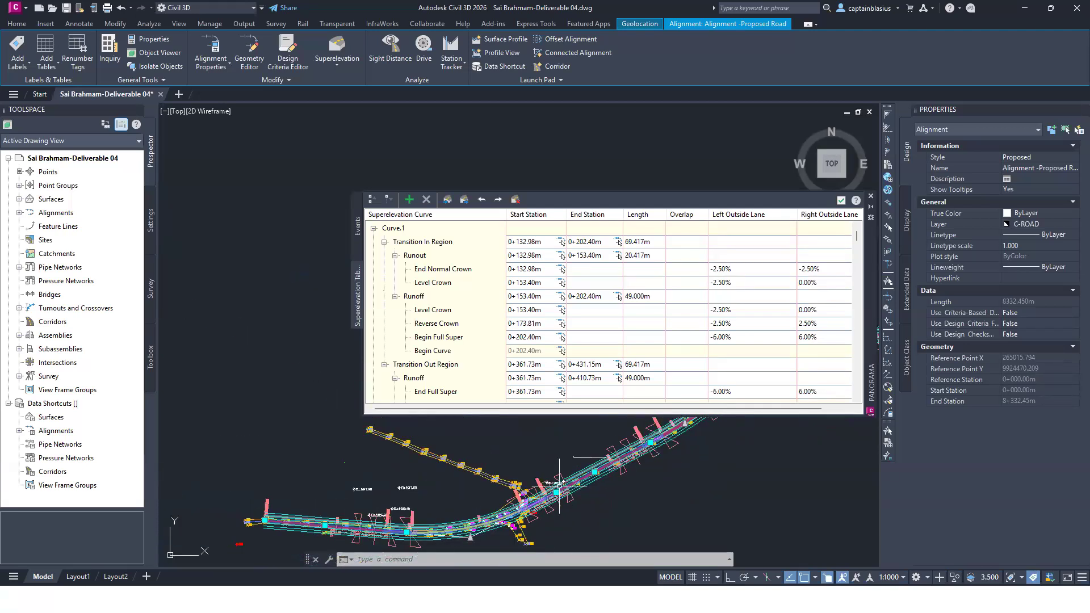
scroll(560, 484, up, 4)
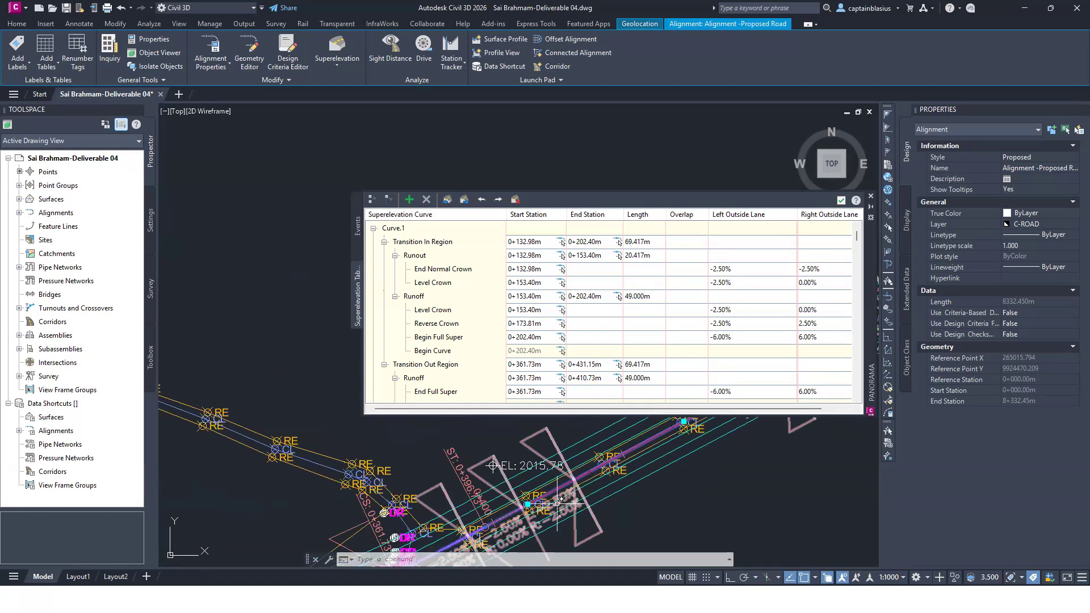
scroll(558, 502, down, 3)
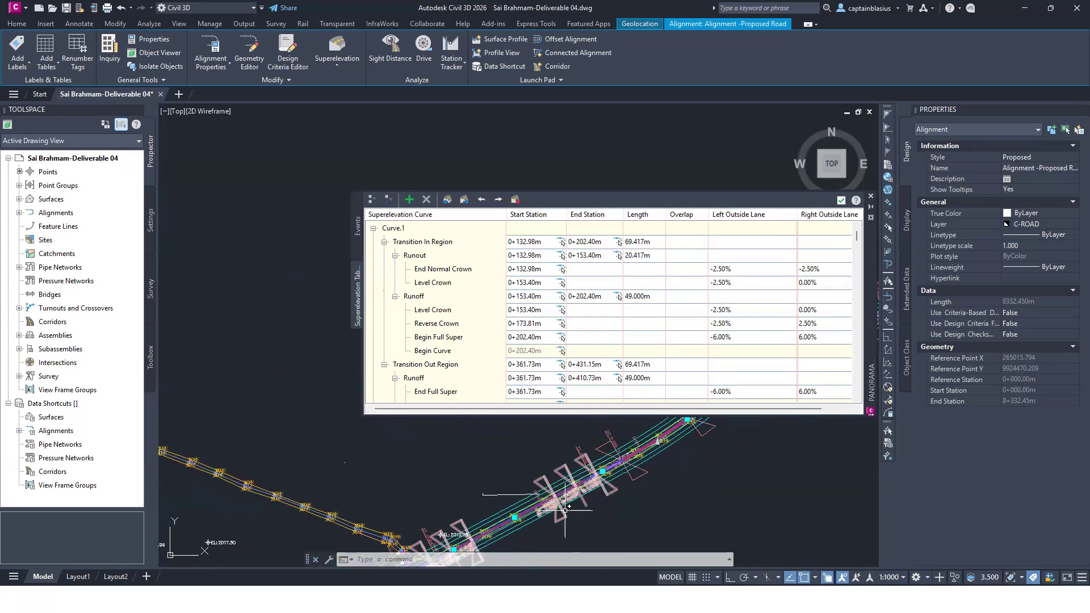
Step: Inspect the superelevation labels along the proposed road beyond the first curve, then return to the overall road
scroll(521, 503, down, 2)
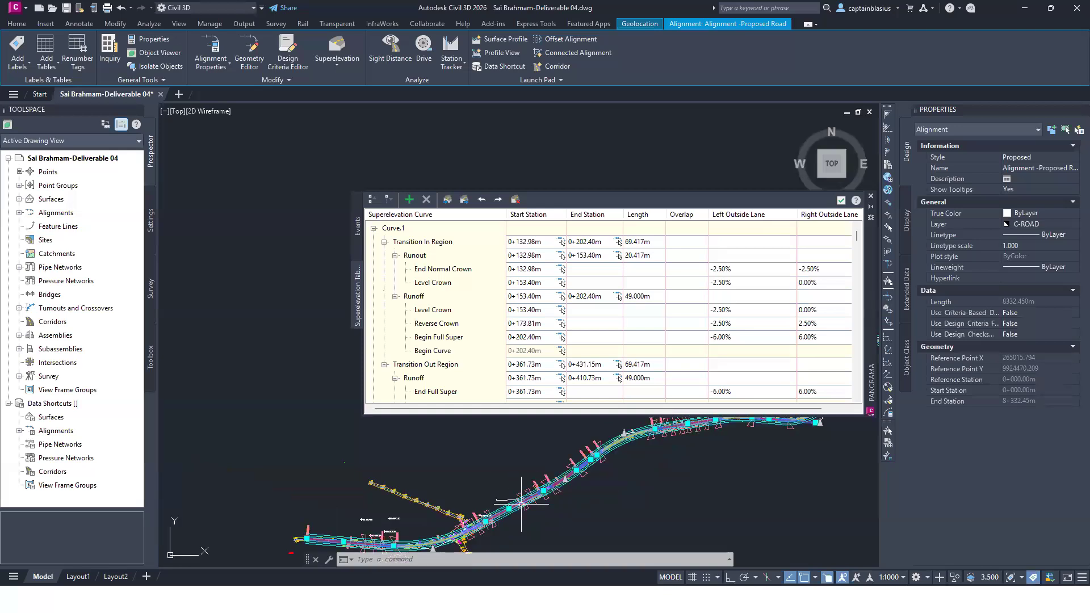
scroll(543, 494, up, 2)
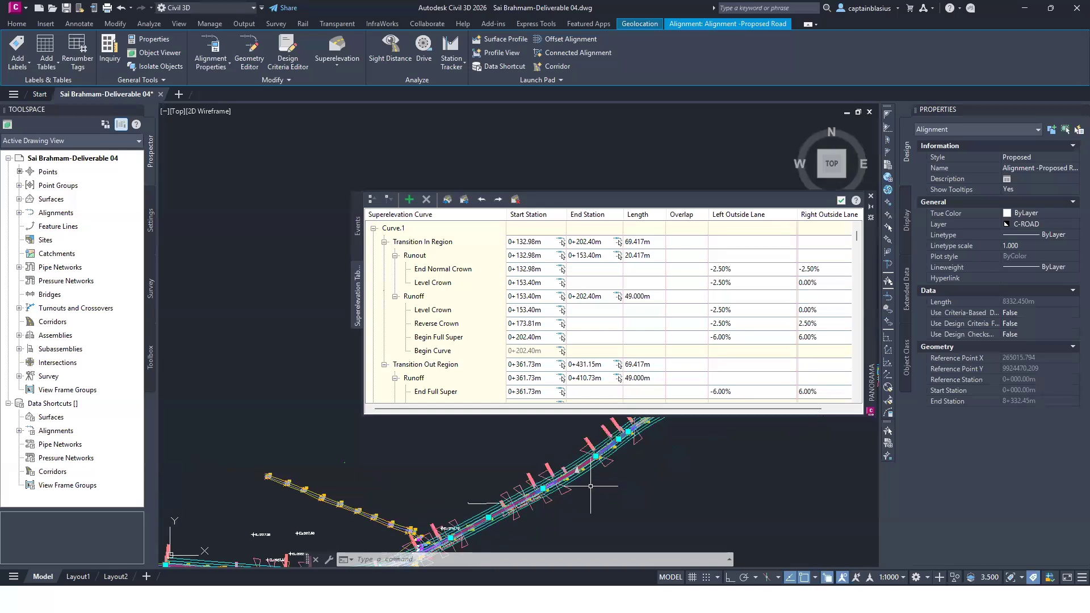
scroll(630, 438, up, 1)
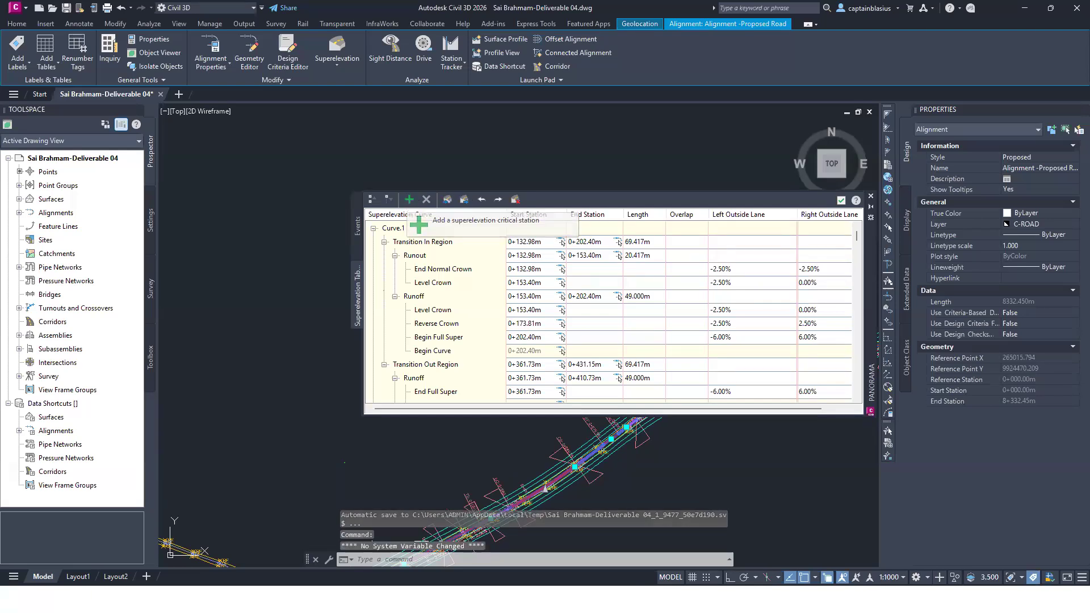
scroll(654, 462, down, 1)
scroll(602, 489, down, 1)
scroll(586, 488, down, 1)
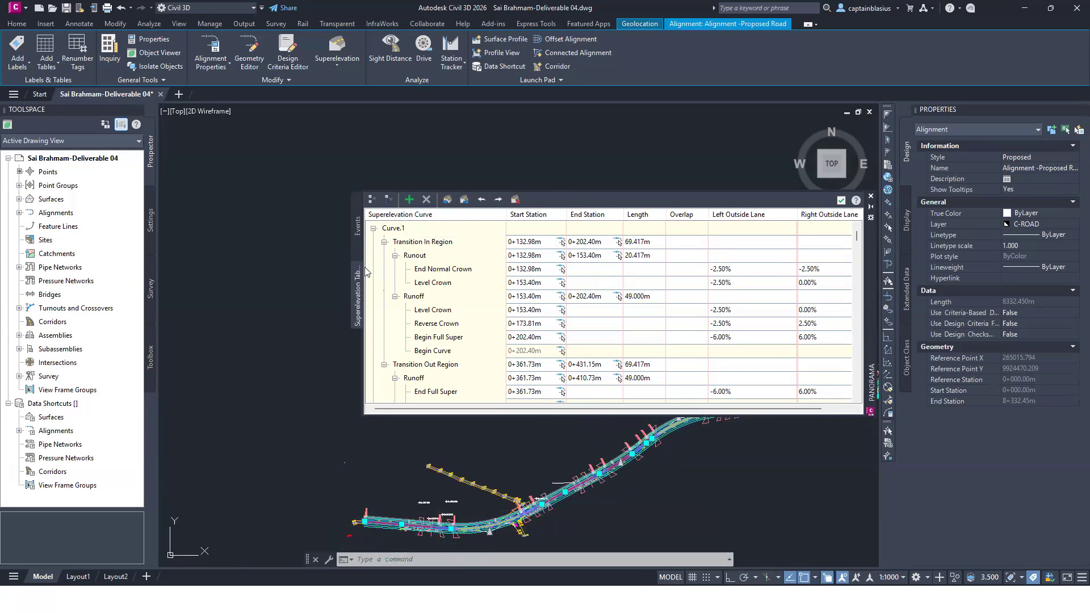
Step: Review the superelevation warnings in the Event Viewer beside the first curve, then dismiss the events and close the superelevation table
click(356, 213)
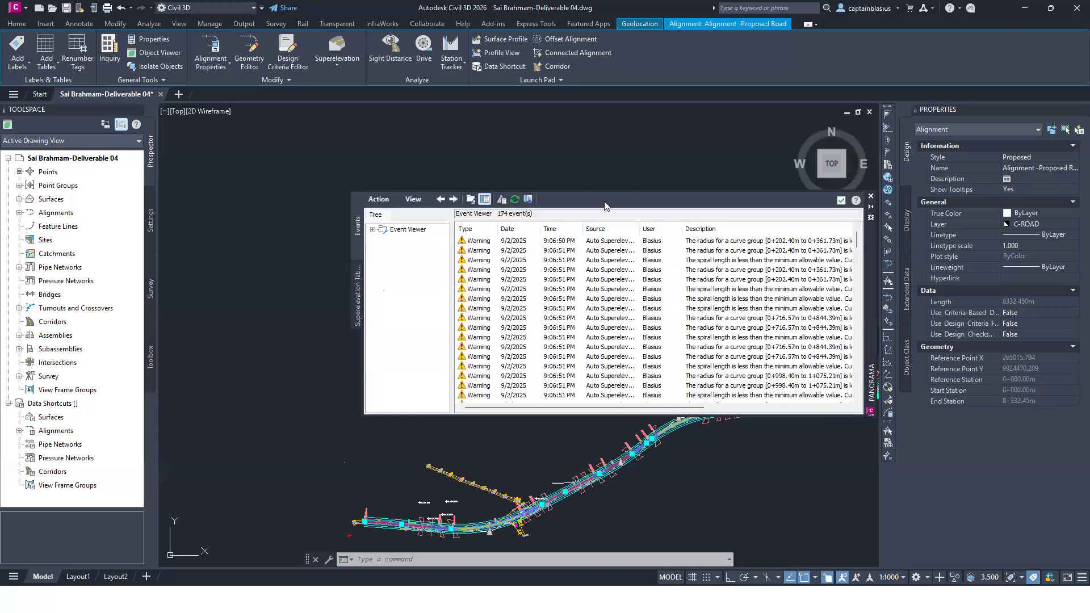
scroll(490, 509, up, 6)
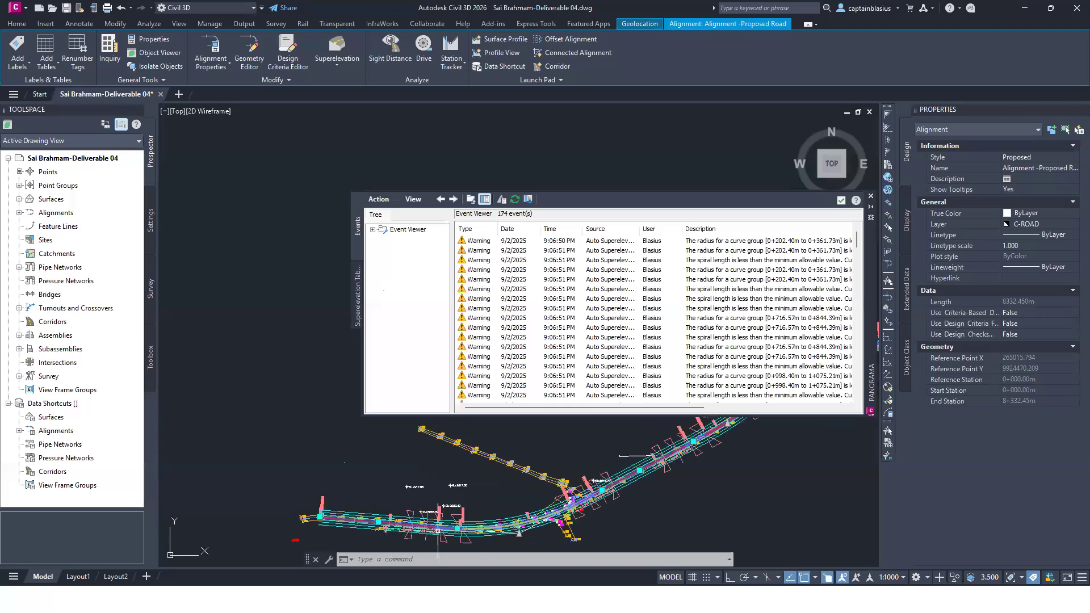
scroll(490, 508, down, 2)
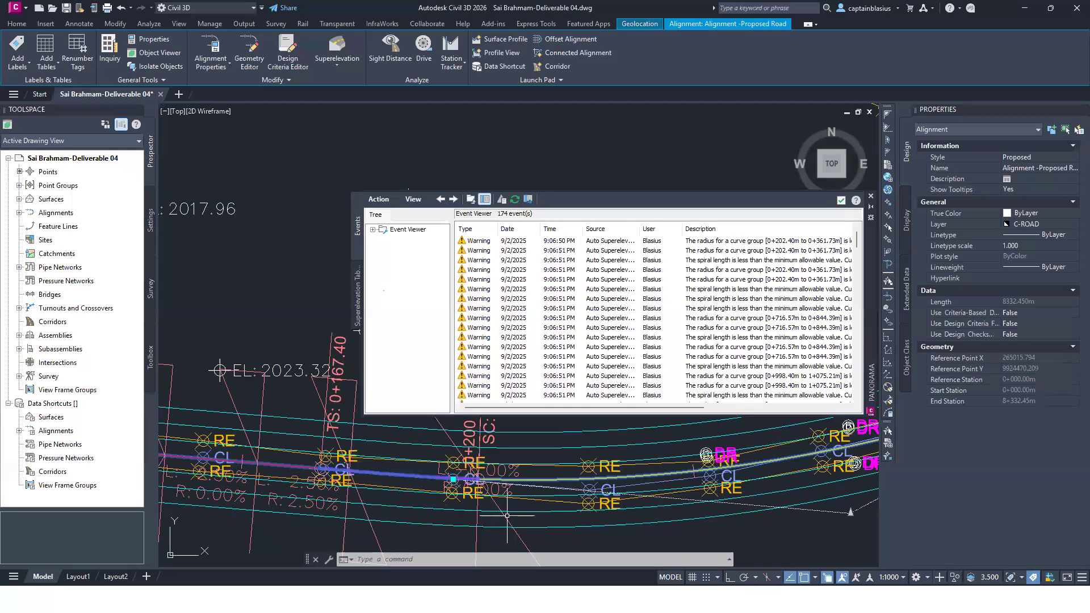
scroll(500, 488, down, 2)
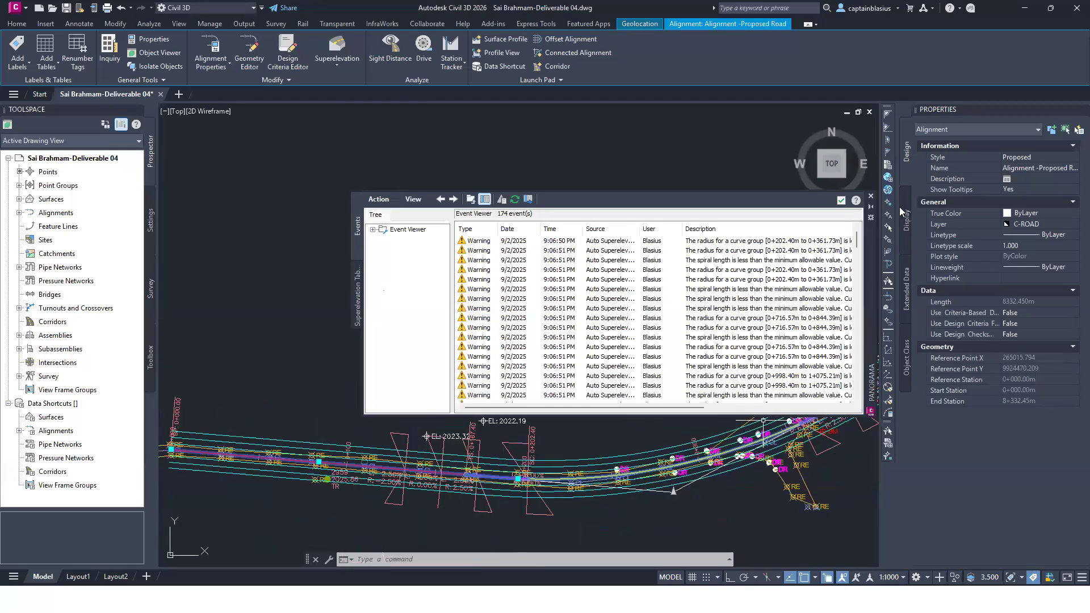
click(842, 202)
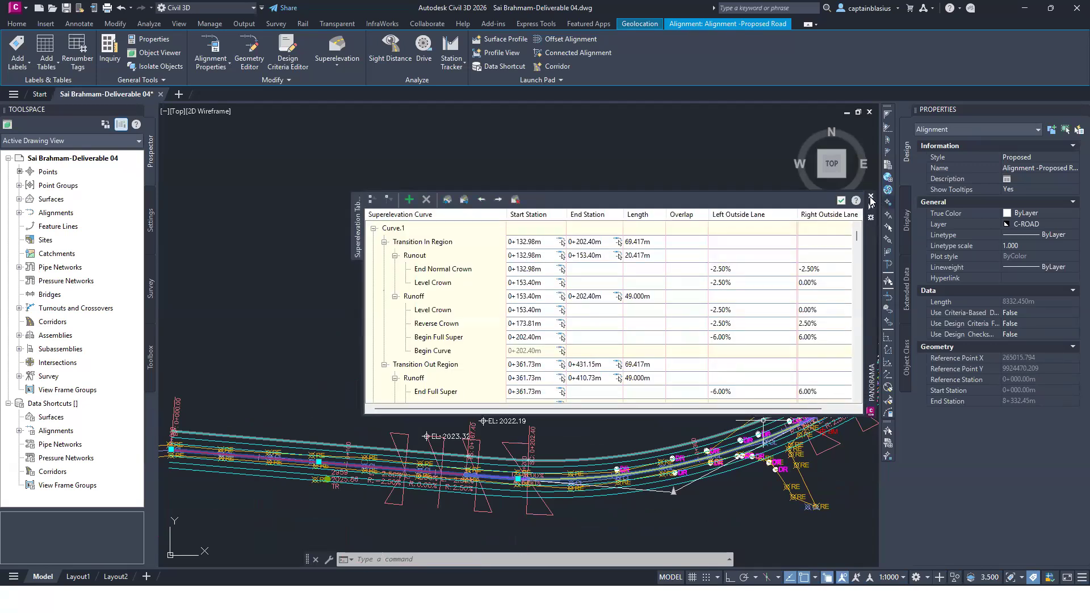
click(871, 197)
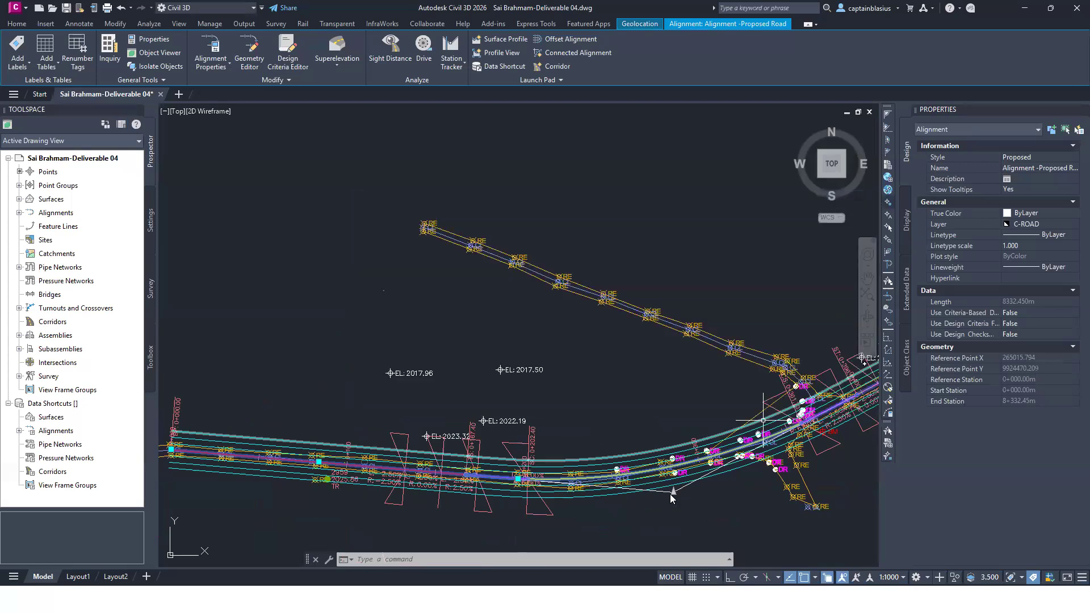
right_click(687, 496)
right_click(700, 526)
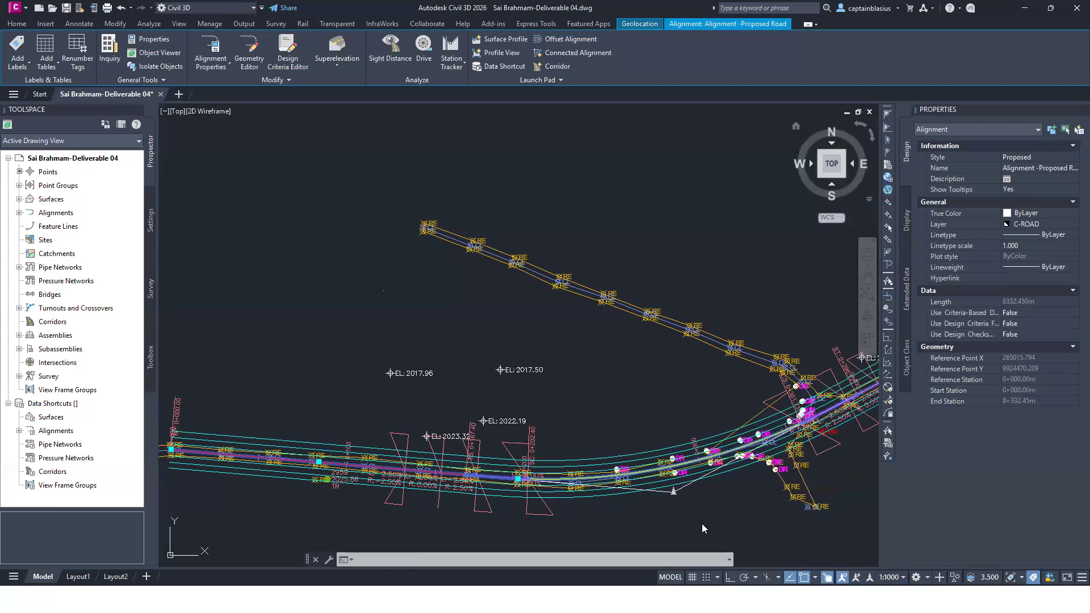
click(663, 521)
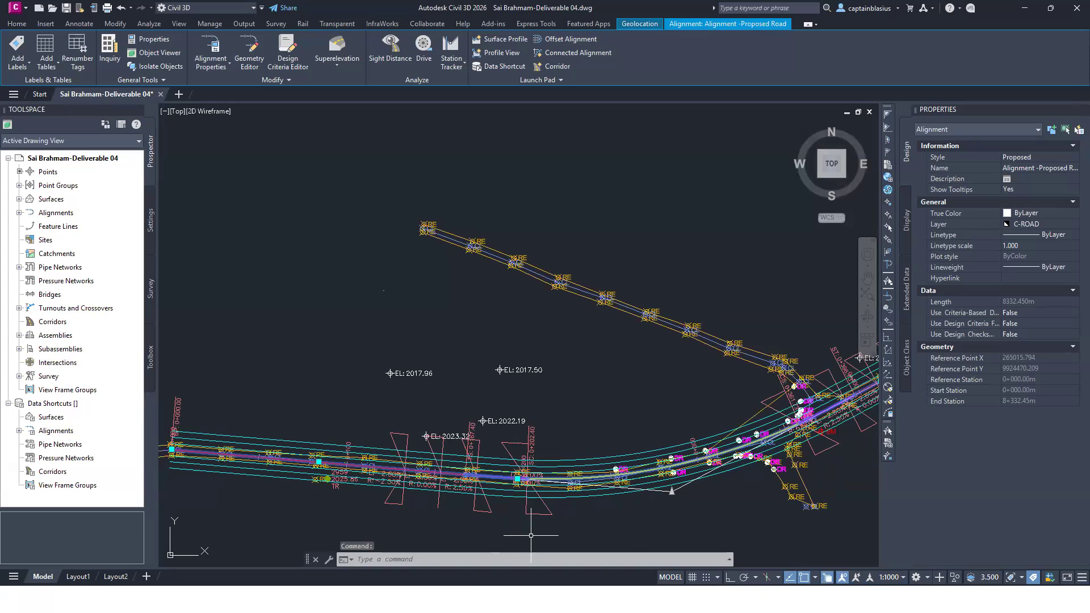
Step: Minimize the drawing and bring up the superelevation diagram image in the photo viewer to examine its runout and runoff regions
mouse_move(531, 535)
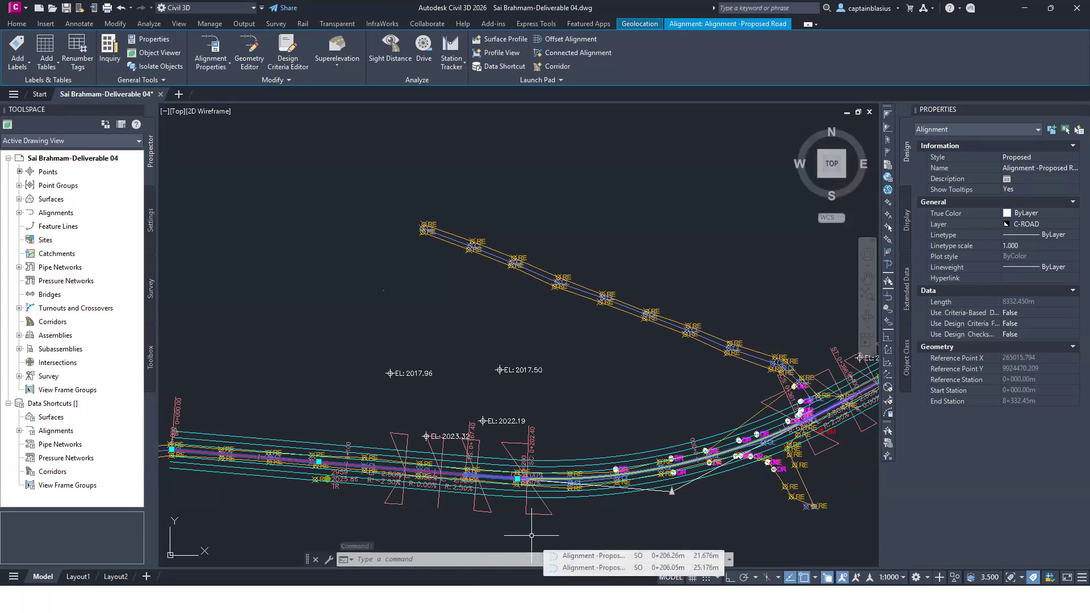
click(1026, 8)
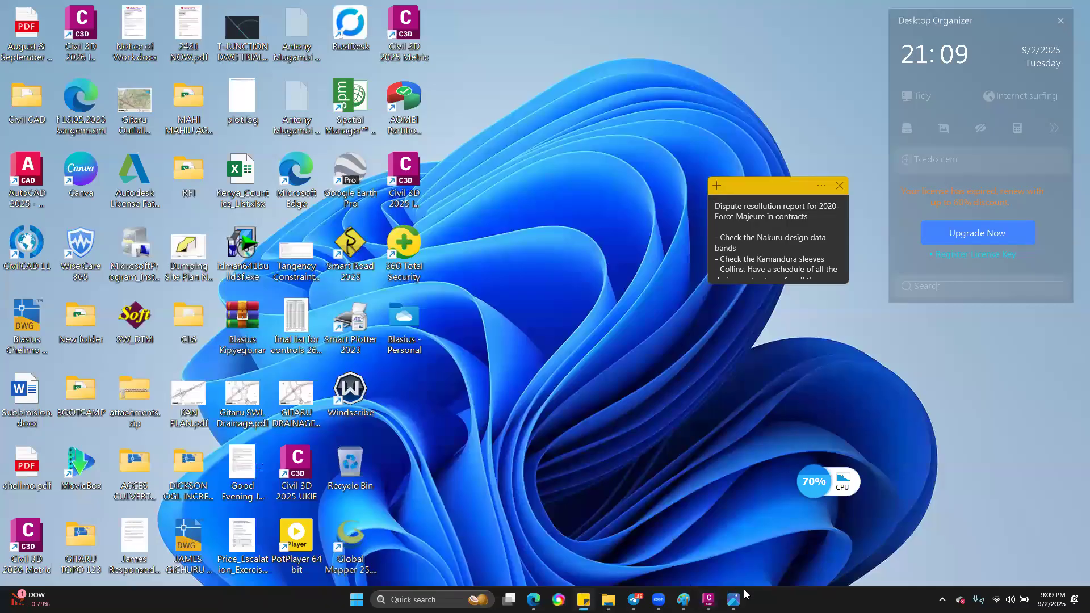
mouse_move(736, 596)
click(729, 540)
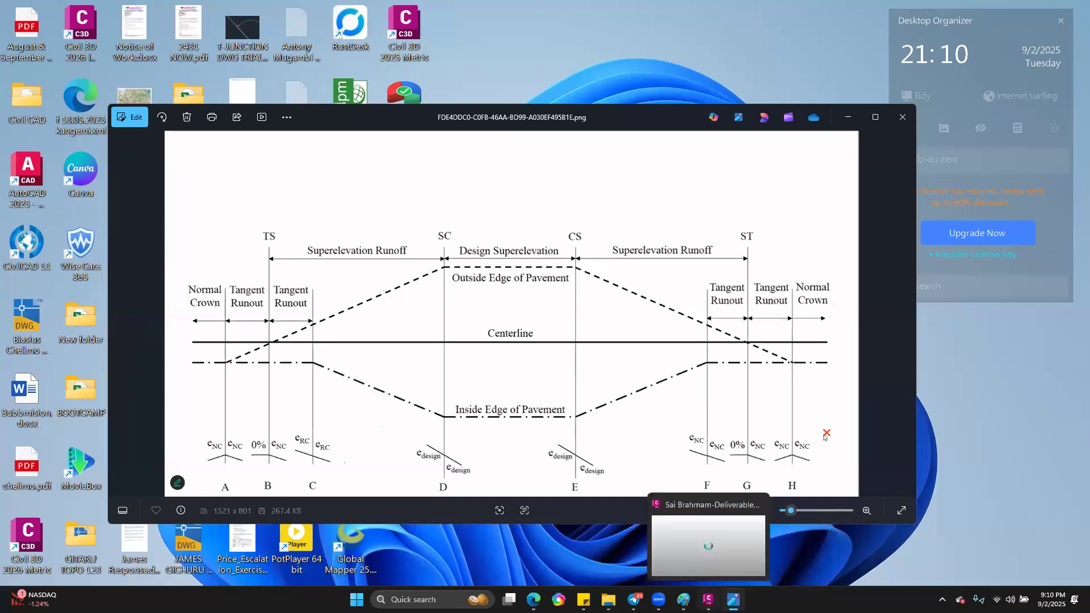
Step: Return to Civil 3D, inspect the lane slope labels between the first curve's TS and SC stations, and deselect the alignment
click(708, 600)
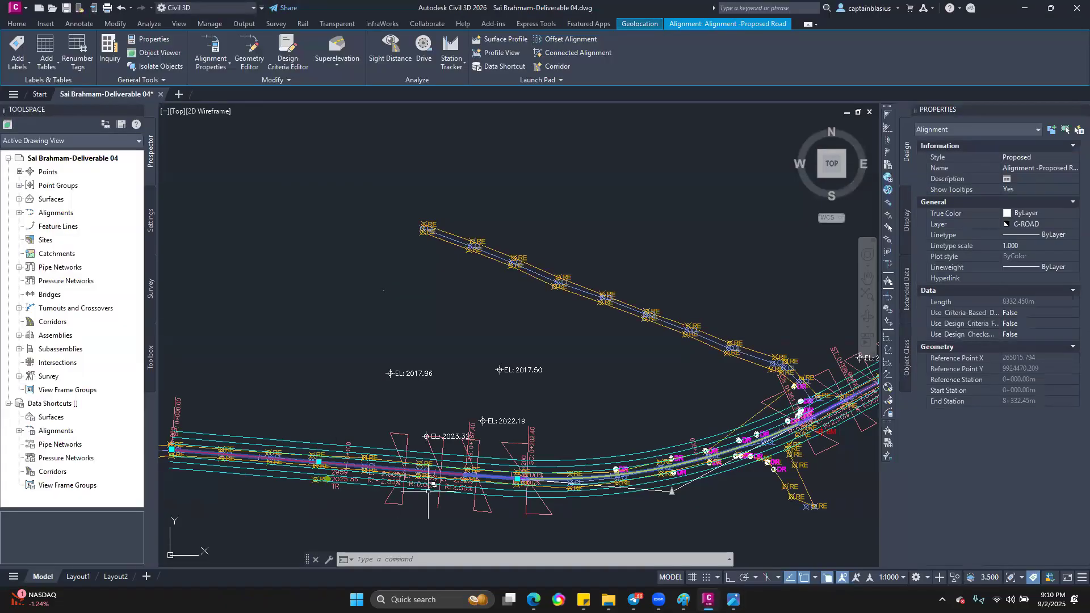
scroll(442, 488, up, 4)
scroll(533, 460, up, 3)
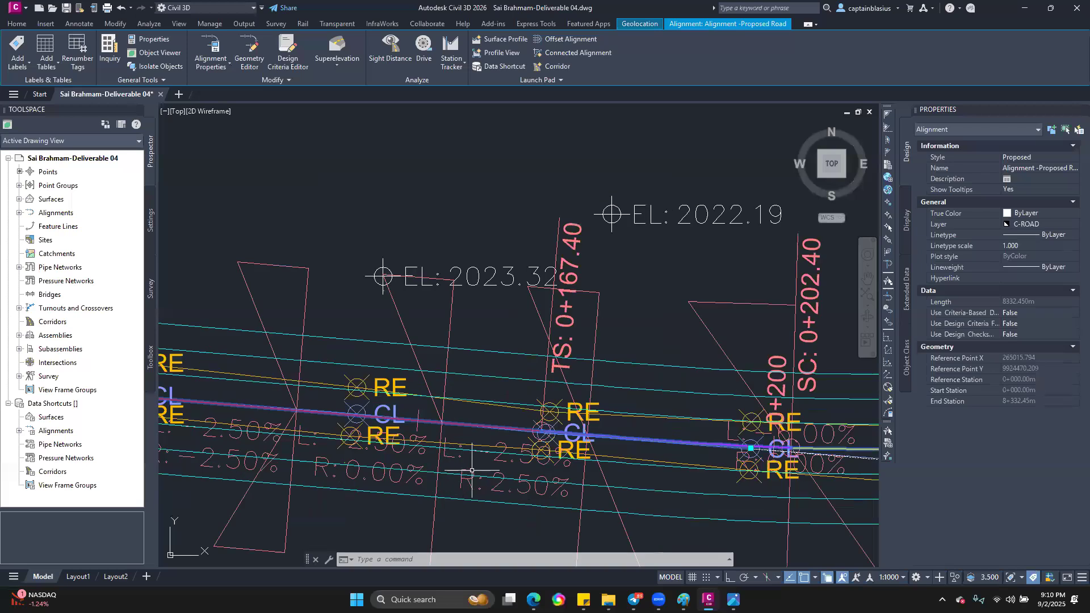
scroll(500, 375, down, 6)
scroll(576, 399, up, 3)
scroll(579, 399, up, 3)
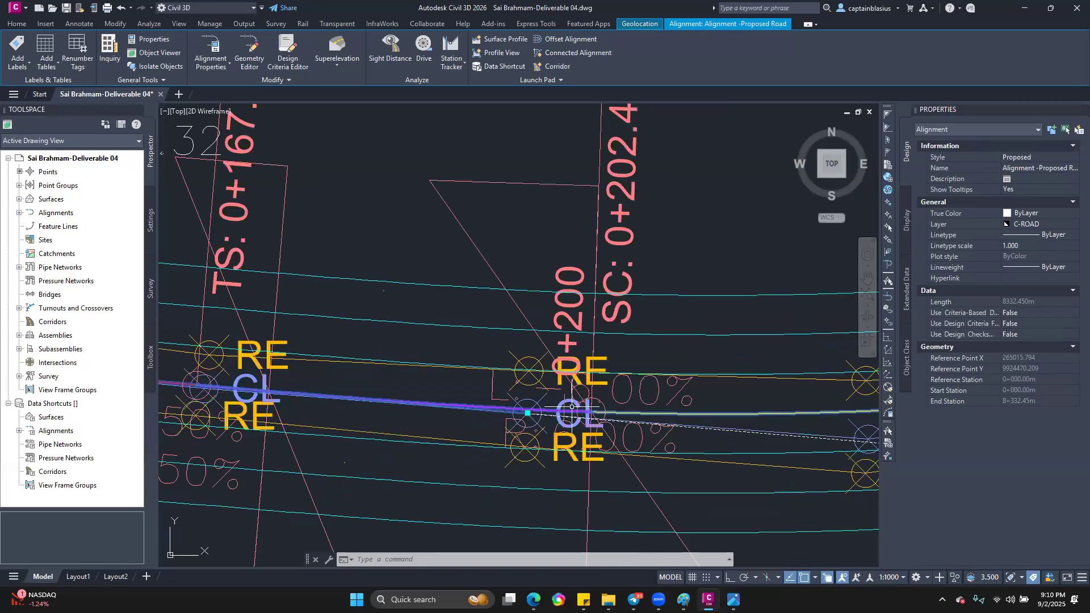
scroll(579, 398, down, 1)
key(Escape)
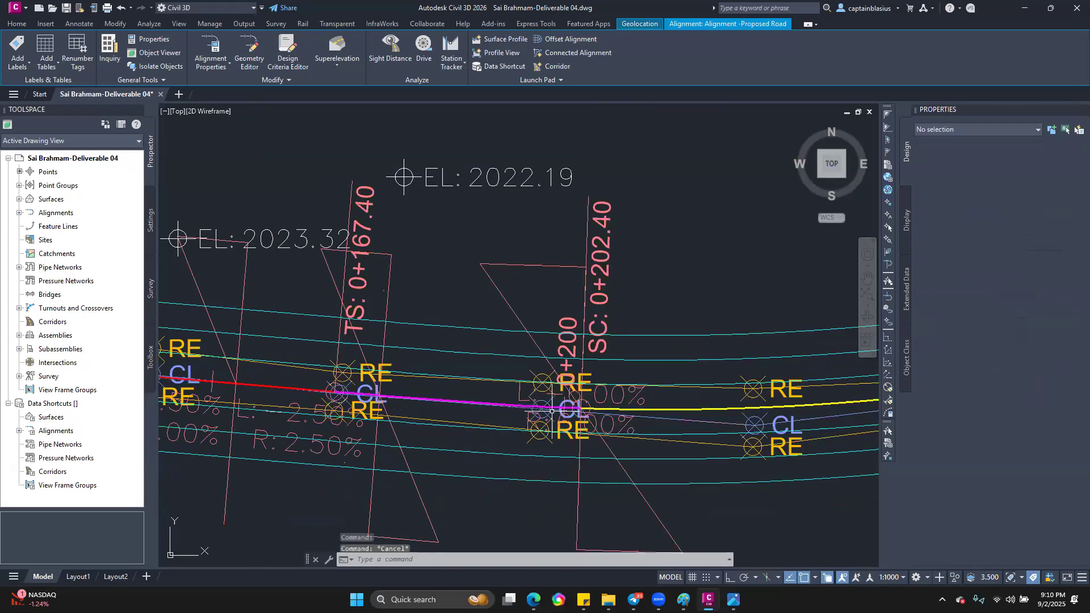
Step: Examine the first curve's entry spiral against the level crown, reverse crown and full superelevation positions around TS and SC
scroll(545, 385, down, 2)
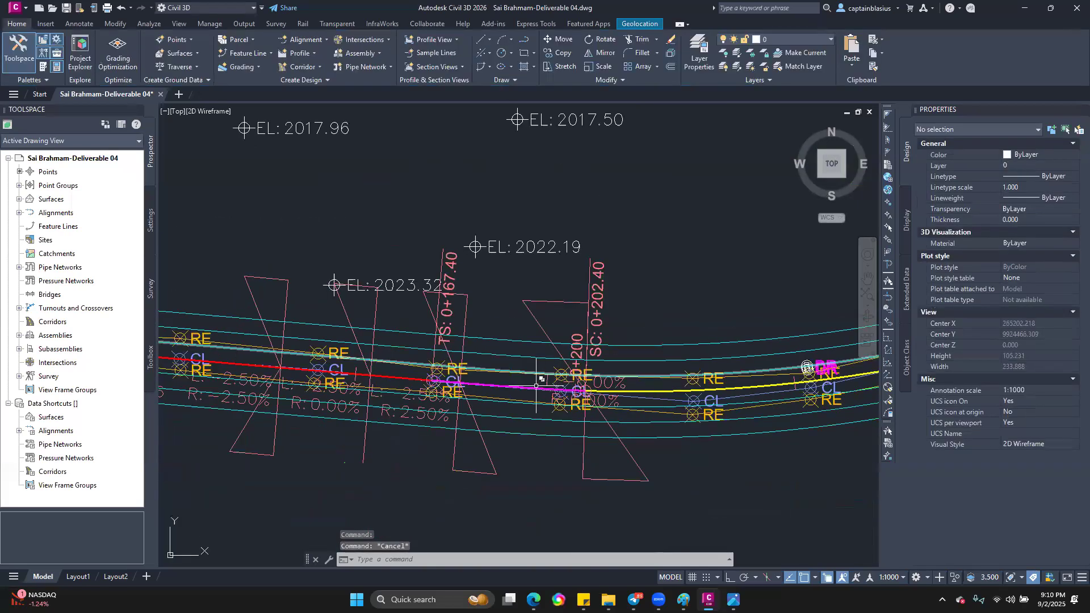
scroll(478, 383, up, 2)
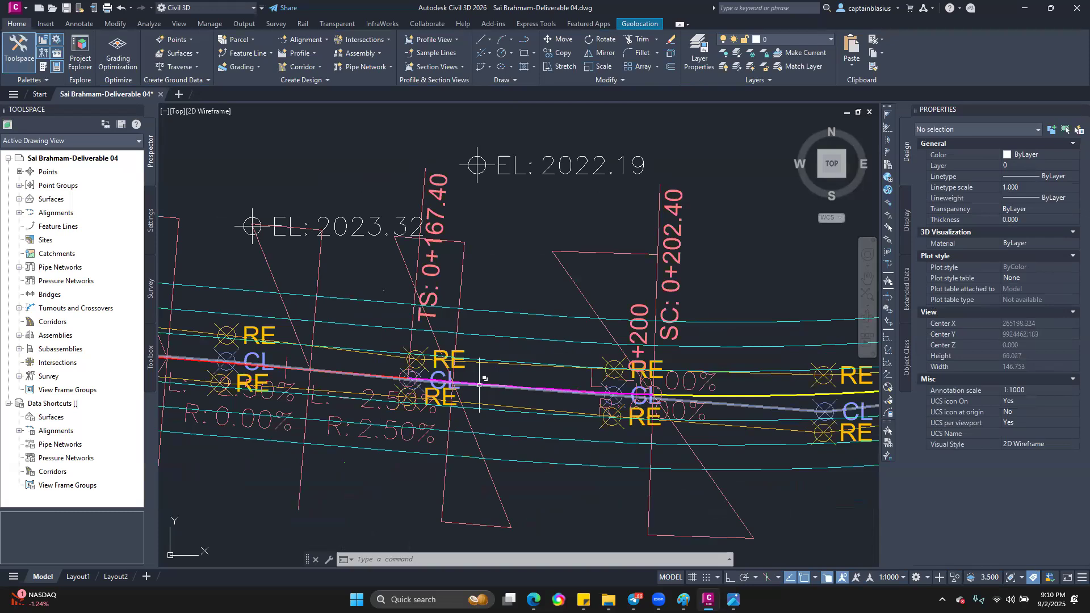
scroll(483, 369, down, 2)
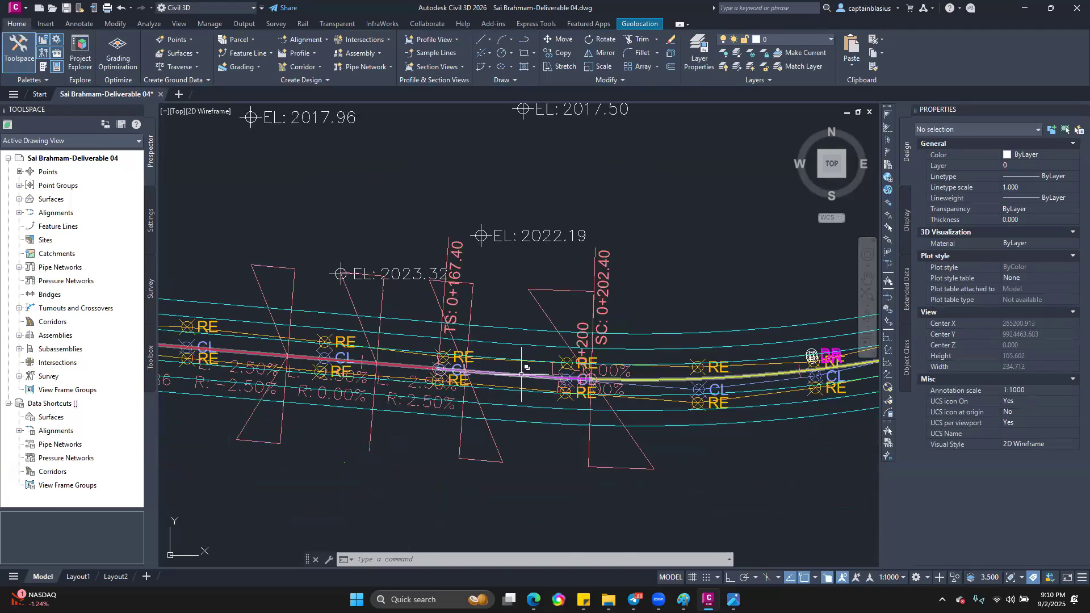
scroll(584, 378, up, 2)
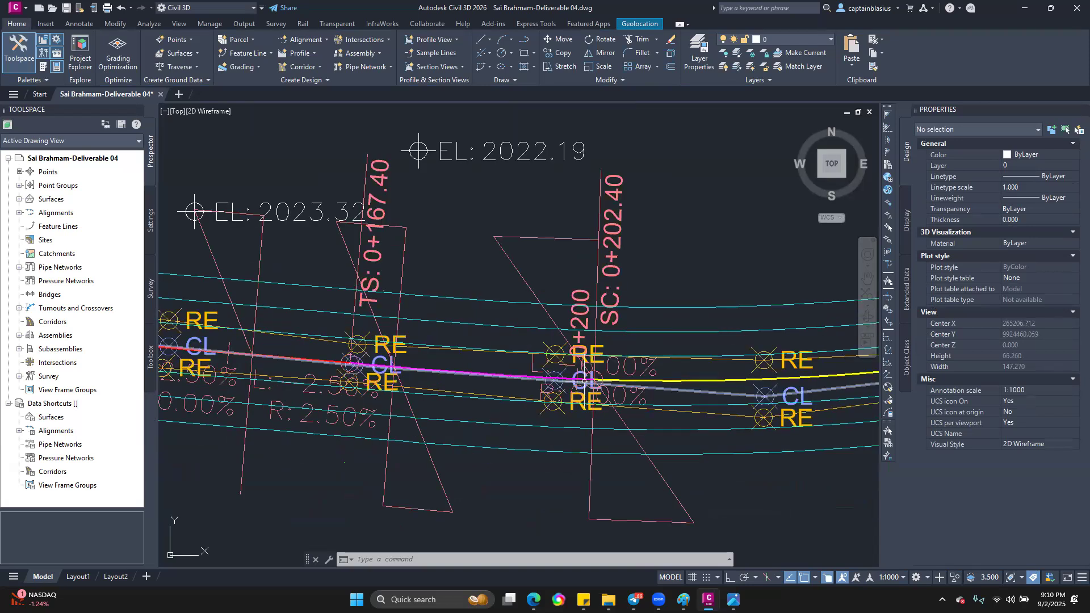
scroll(637, 386, down, 2)
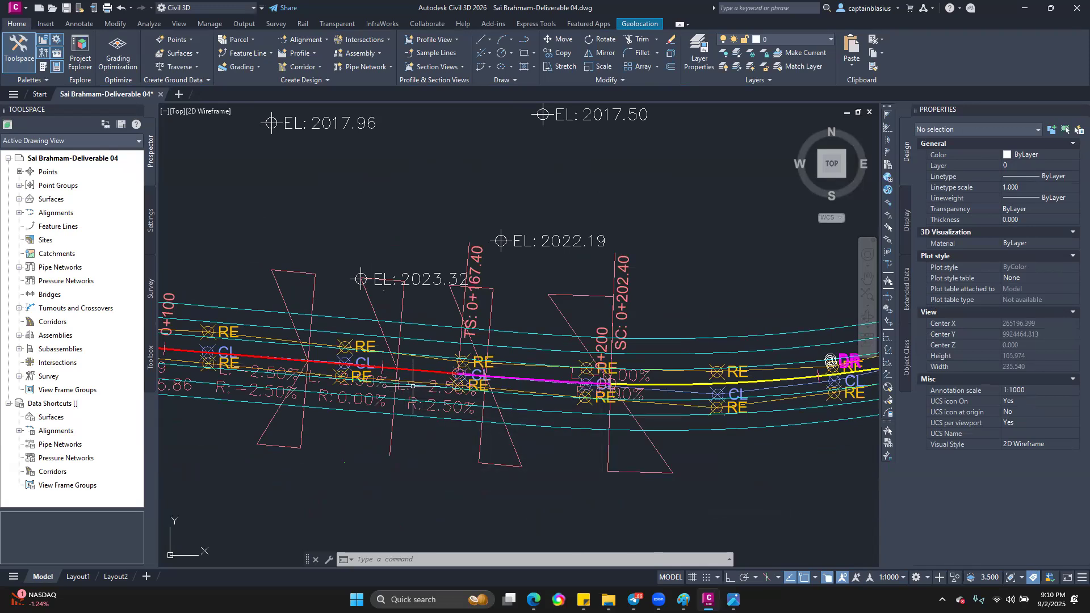
scroll(514, 376, up, 2)
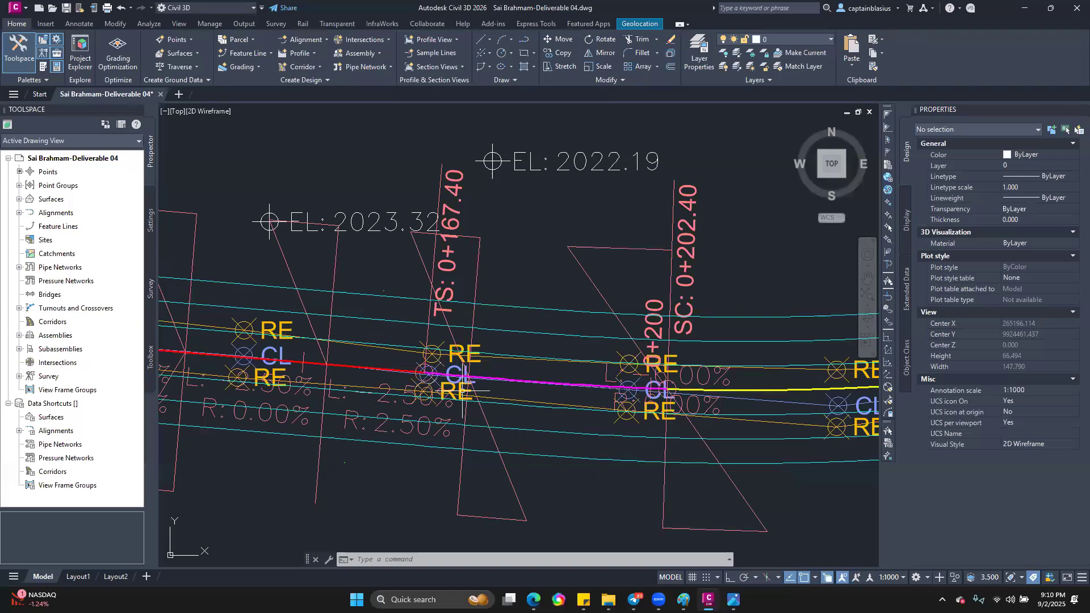
scroll(400, 366, down, 2)
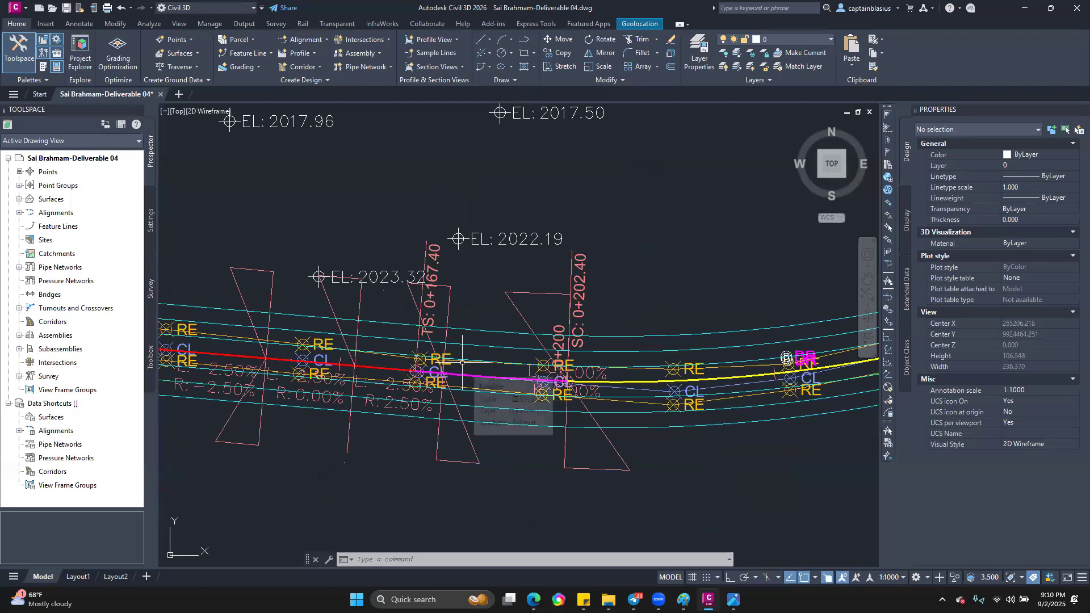
Step: Switch to the Road Design Manual PDF in Edge and consult the super-elevation runoff length rules and Table 5.7
click(534, 600)
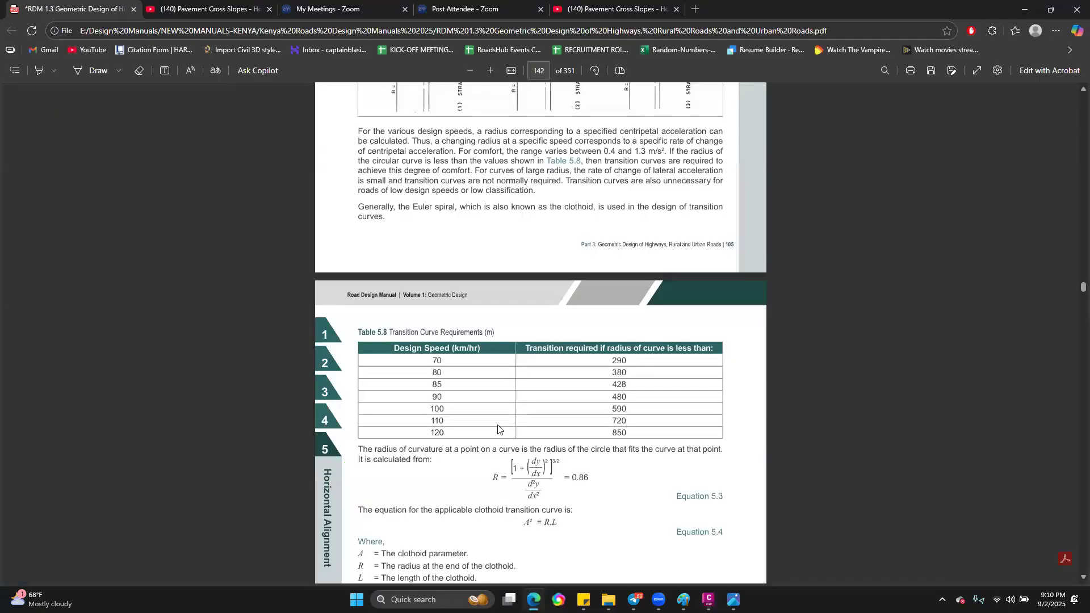
scroll(549, 404, up, 5)
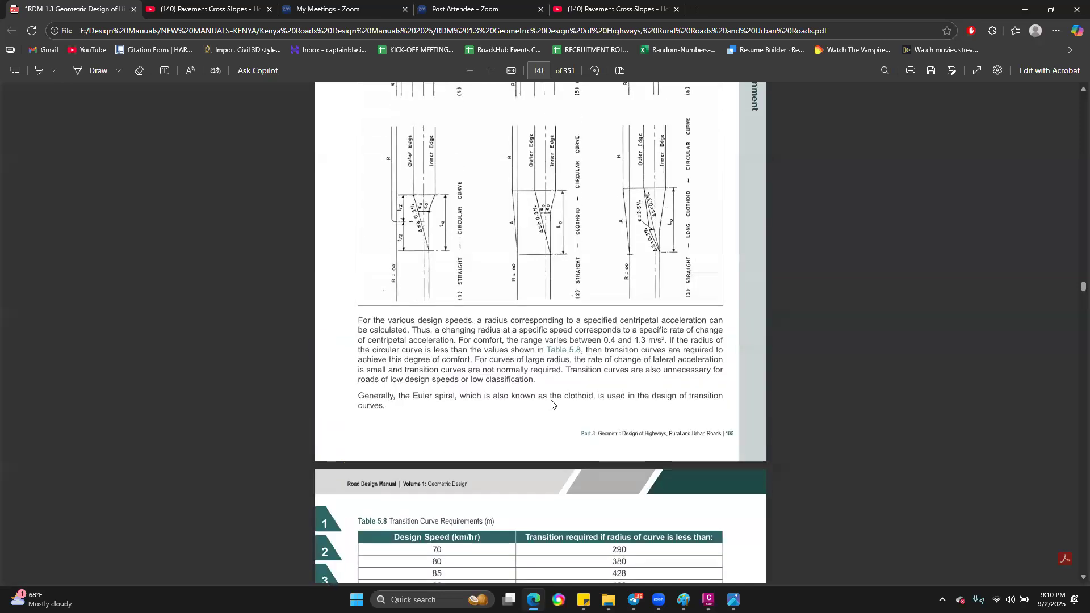
scroll(560, 381, down, 3)
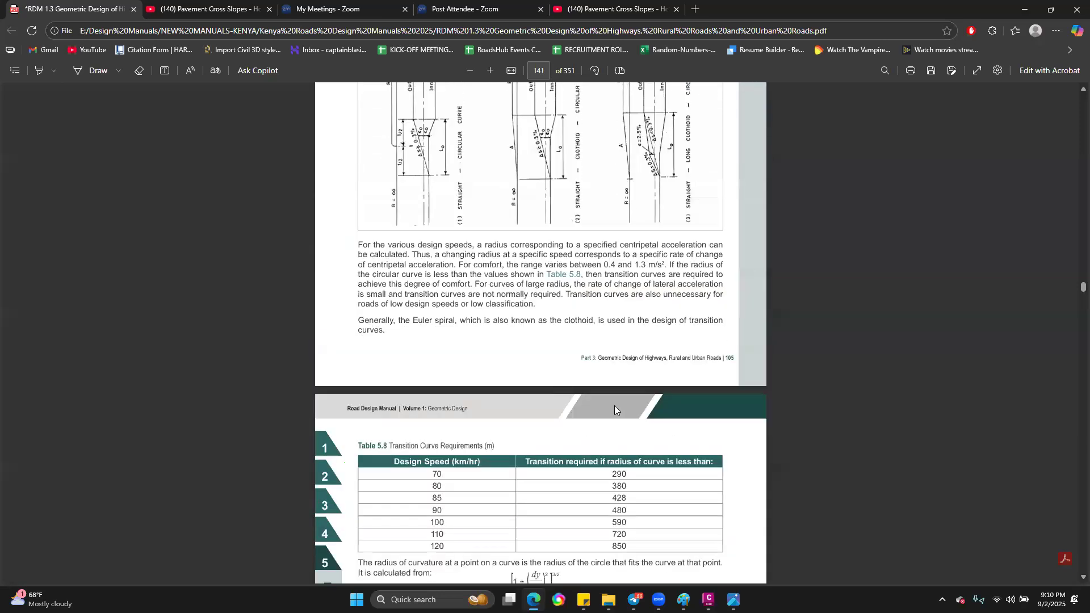
scroll(614, 406, up, 20)
scroll(615, 410, up, 20)
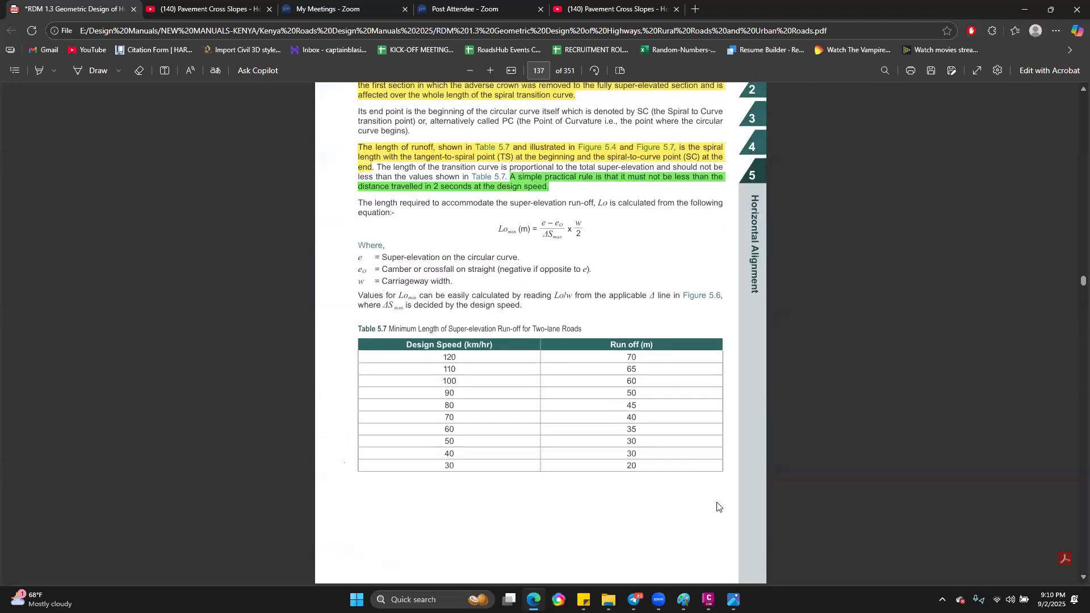
Step: Return to Civil 3D and compare the first curve's runoff labels with its TS and SC stations and the overall road
click(709, 600)
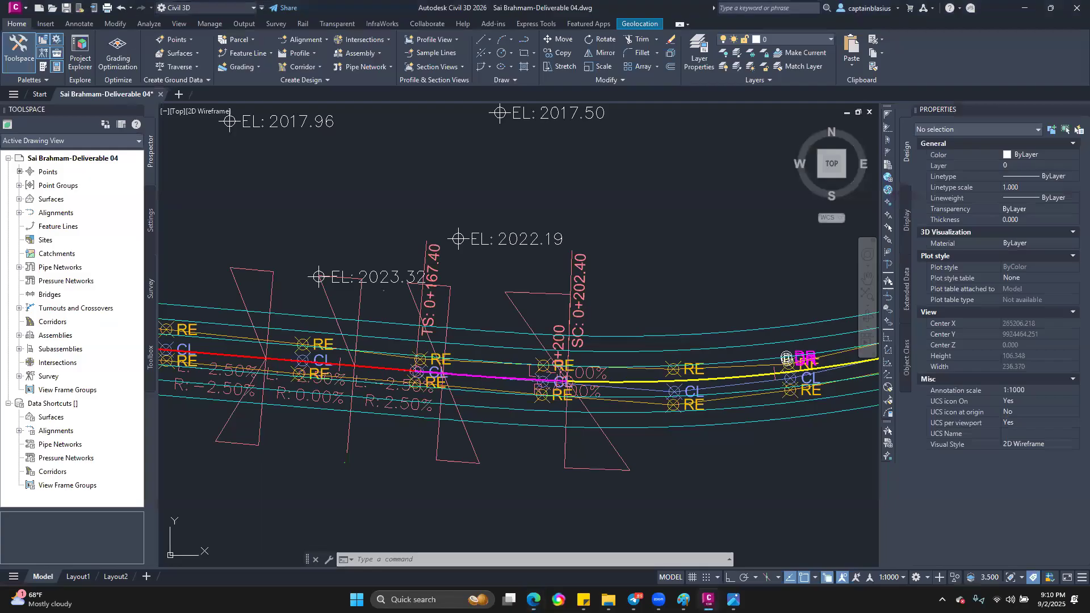
scroll(786, 358, down, 3)
scroll(315, 401, up, 5)
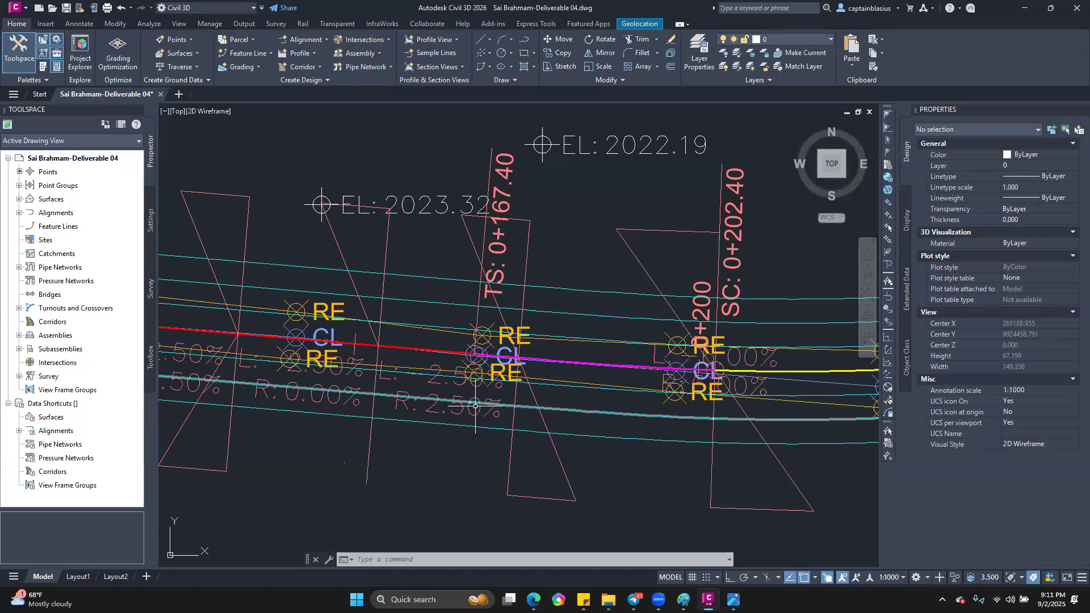
scroll(345, 379, down, 8)
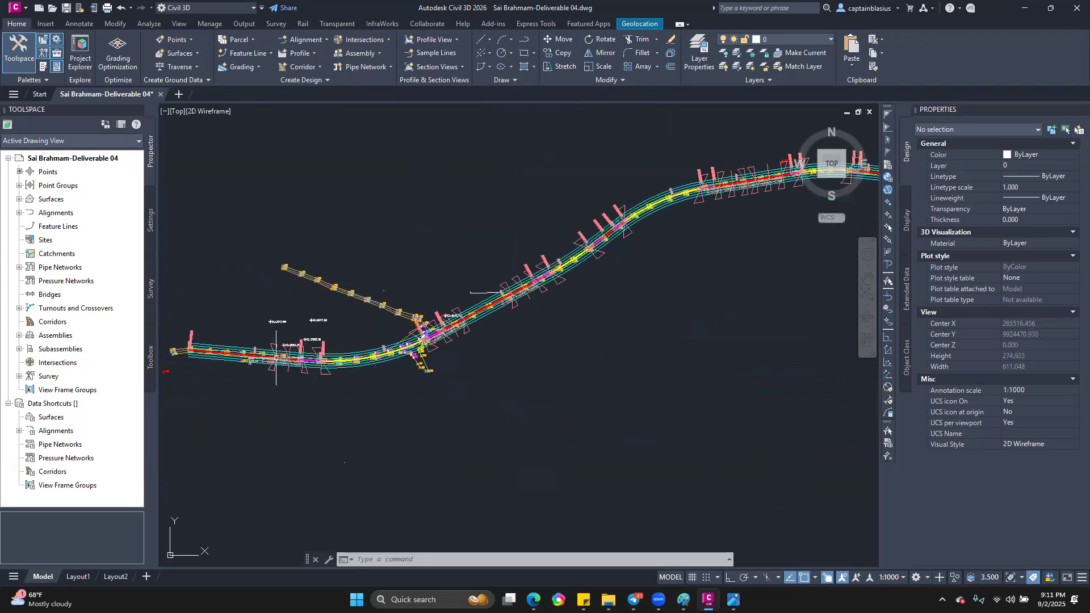
scroll(684, 392, down, 2)
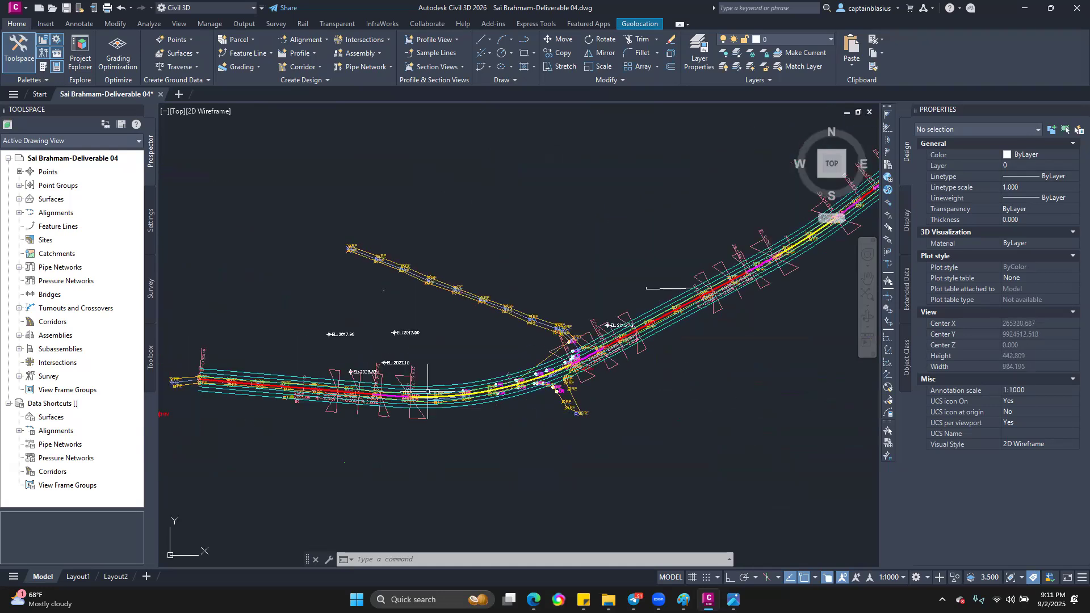
scroll(380, 415, up, 6)
scroll(338, 403, up, 2)
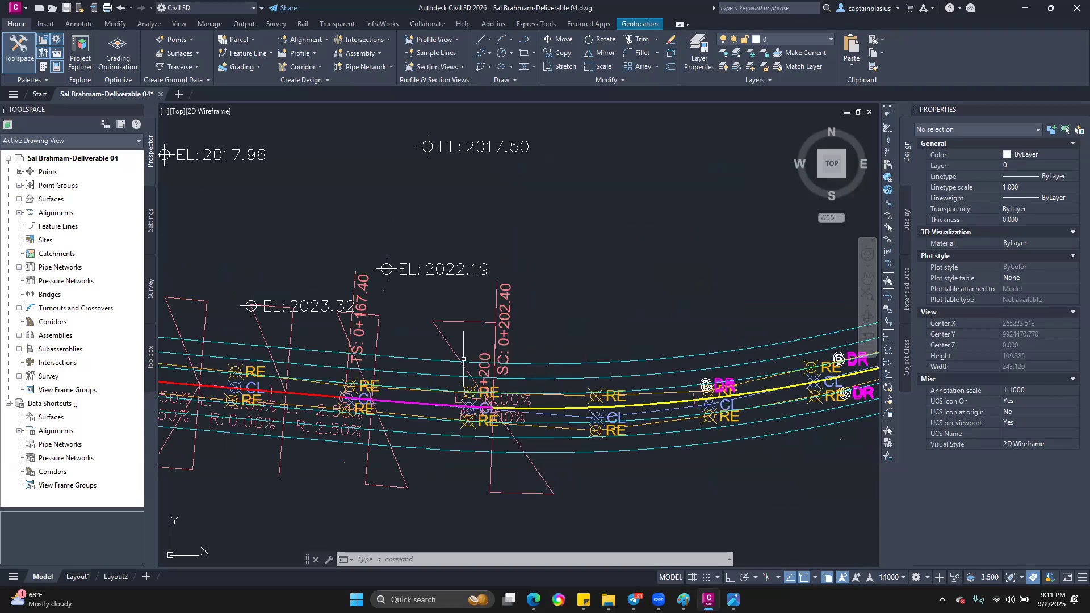
Step: Select the Proposed Road alignment just past the first curve's SC station and open the Superelevation Curve Manager
scroll(375, 398, down, 2)
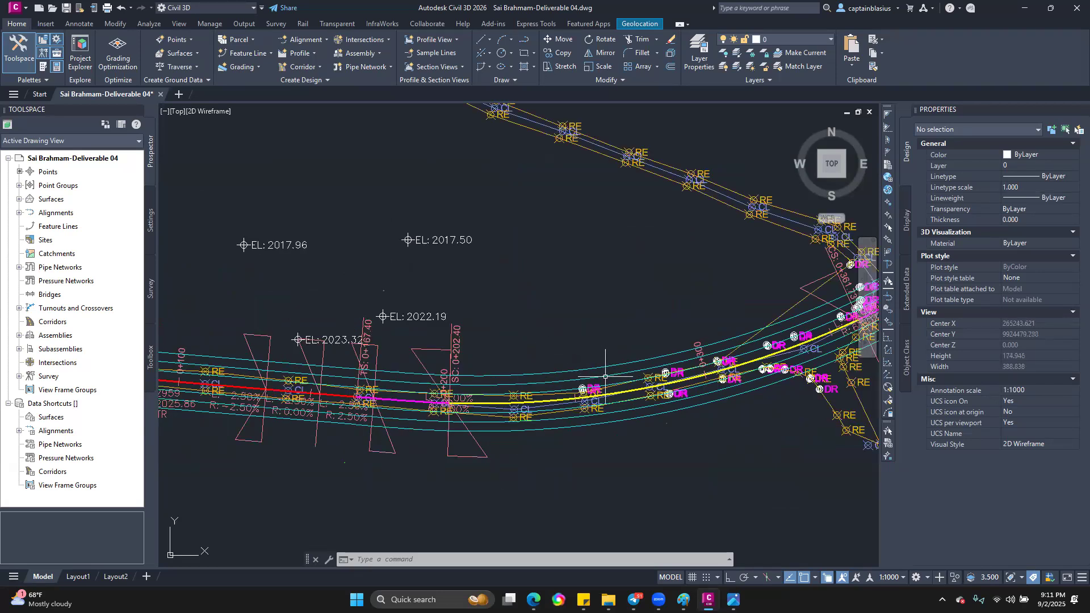
scroll(514, 391, up, 4)
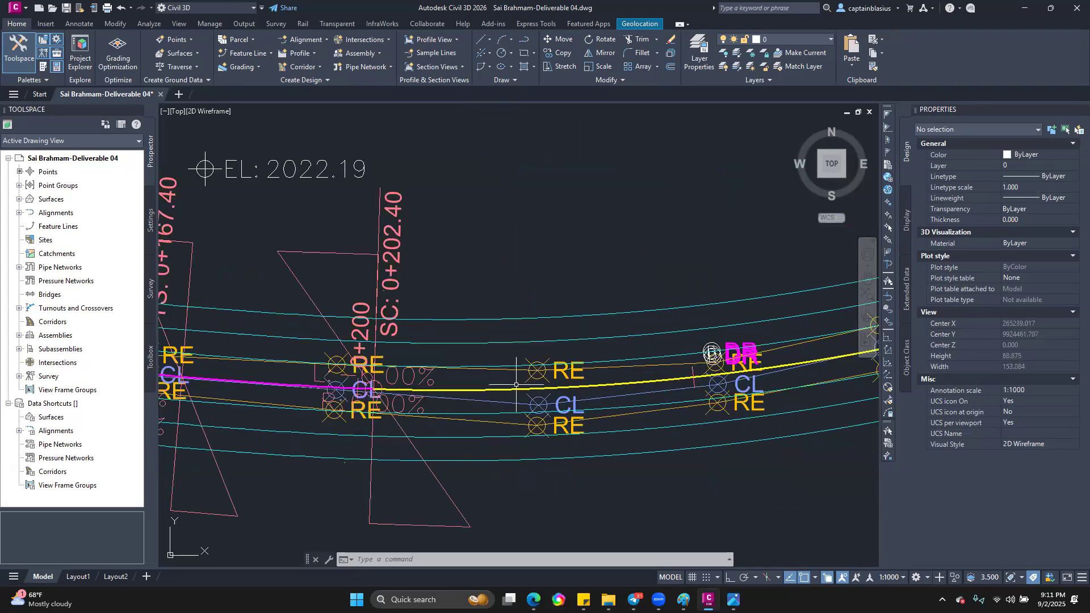
click(514, 390)
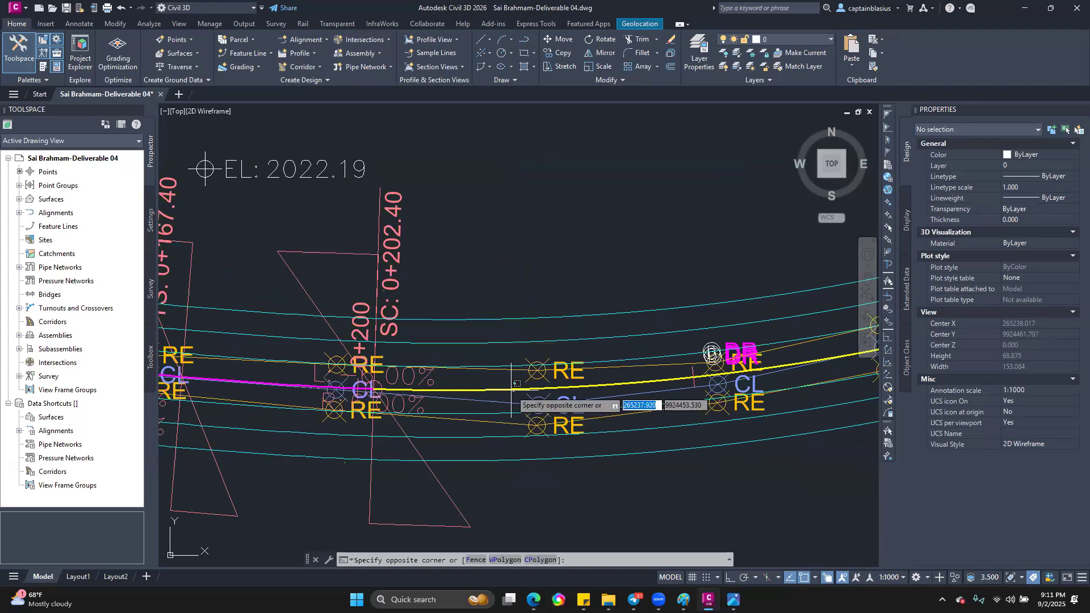
click(510, 391)
click(508, 391)
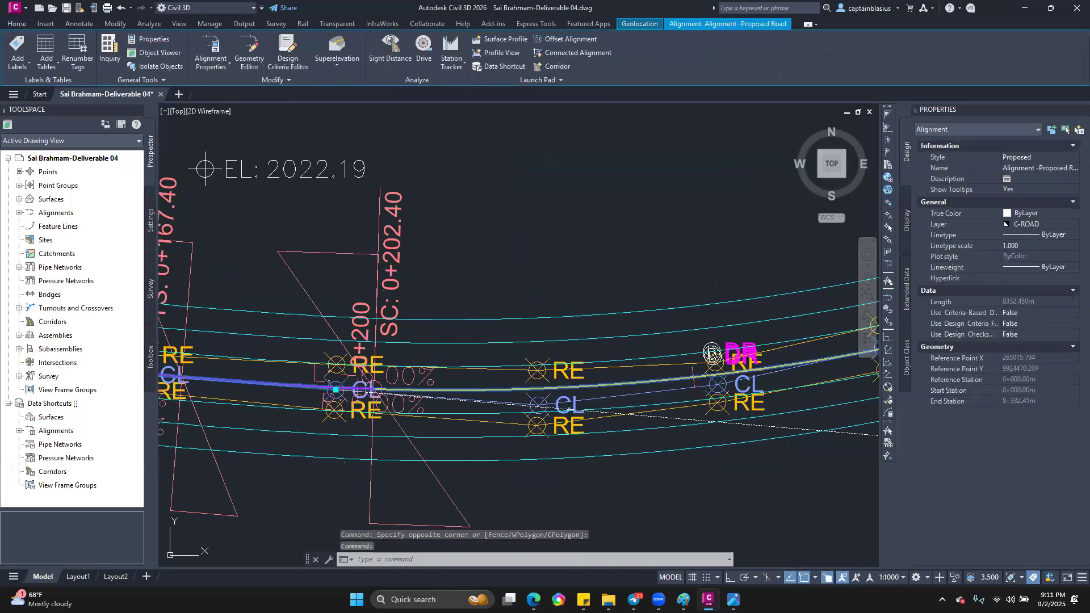
click(339, 67)
click(359, 86)
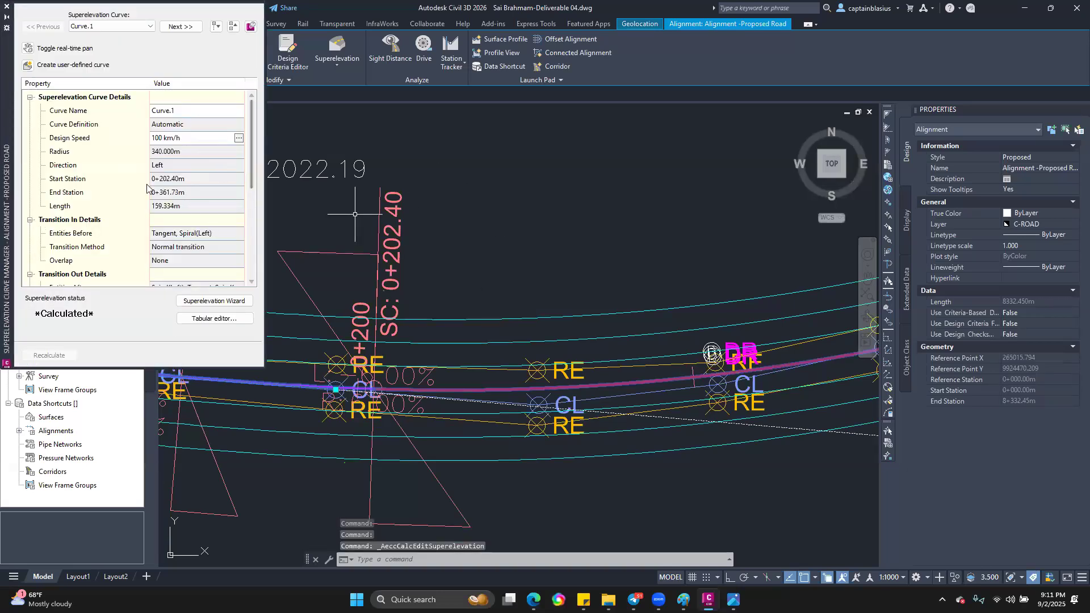
Step: Move the Superelevation Curve Manager over the drawing and review Curve.1's curve details, transition in and out details, and superelevation criteria
scroll(142, 171, down, 3)
scroll(98, 135, up, 2)
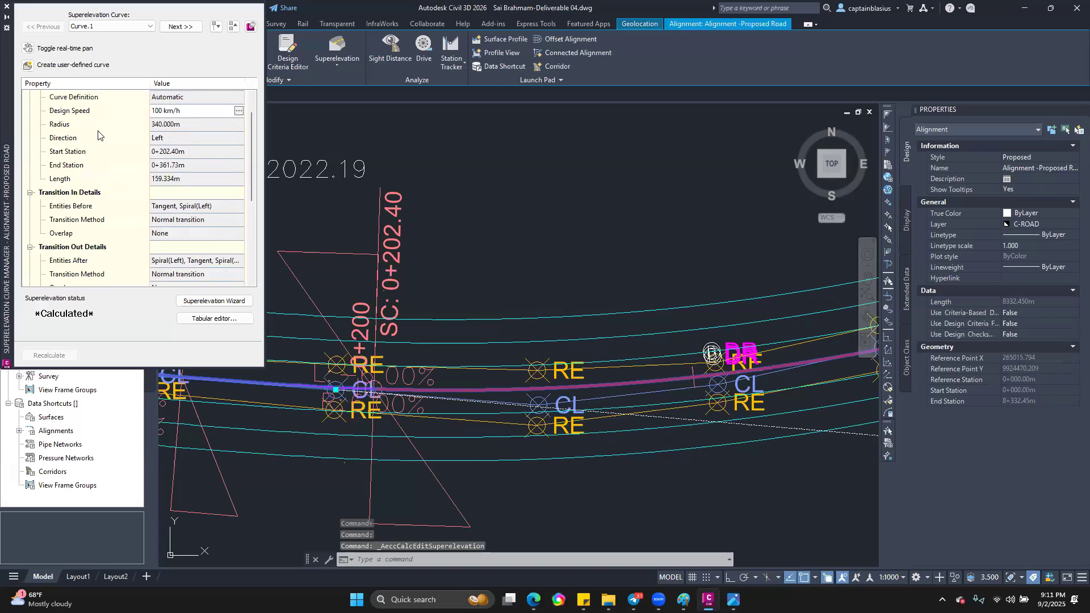
scroll(99, 132, up, 1)
drag(3, 56, 366, 136)
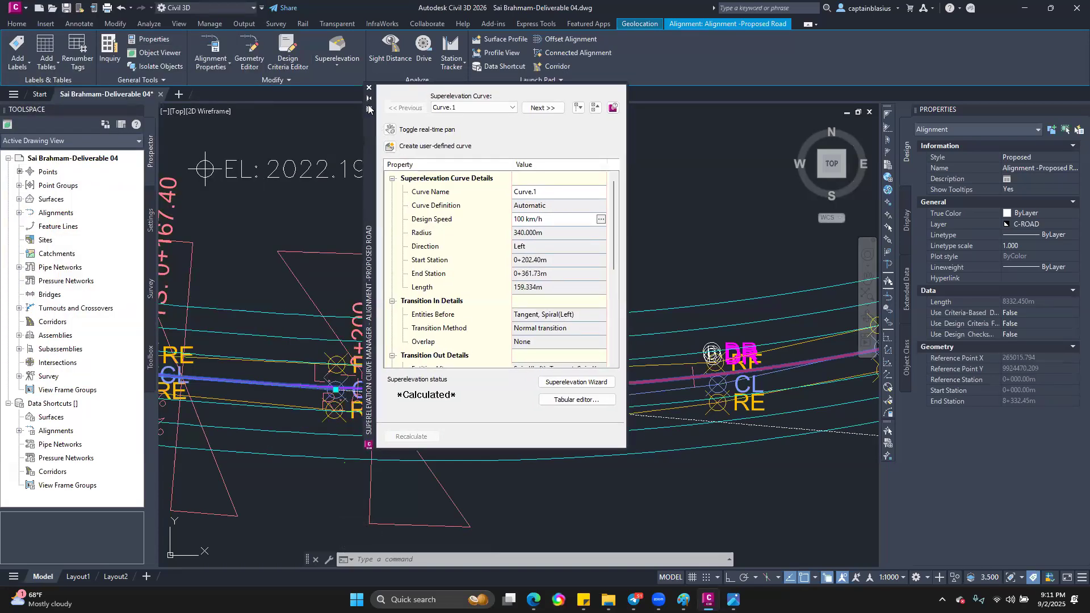
scroll(511, 347, down, 2)
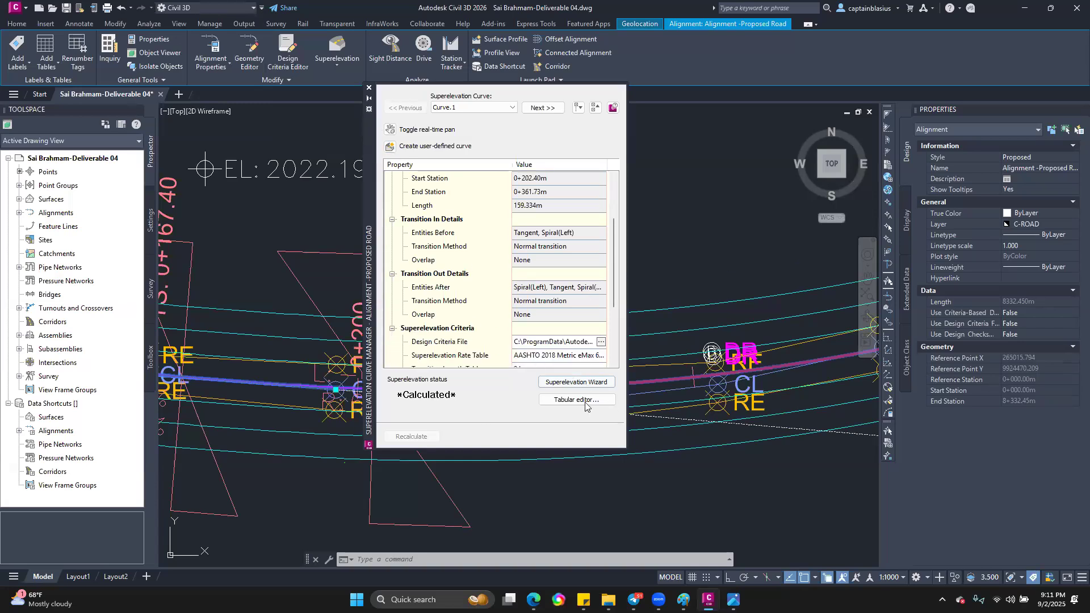
Step: Open the superelevation tabular editor and delete the End Normal Crown station from the runout in Curve.1's transition in region
click(586, 405)
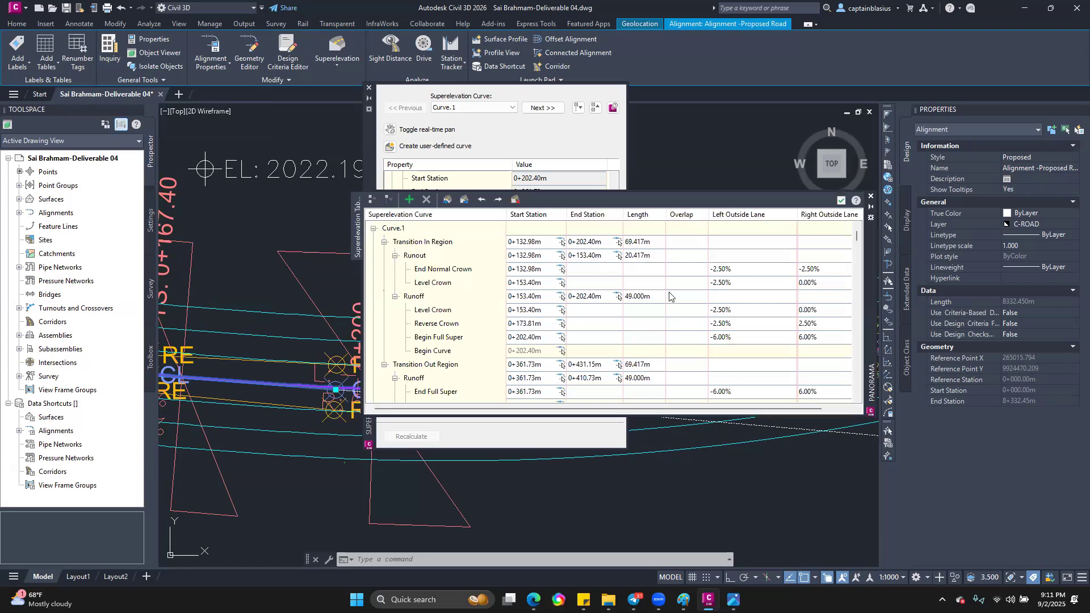
click(434, 183)
click(630, 199)
double_click(540, 270)
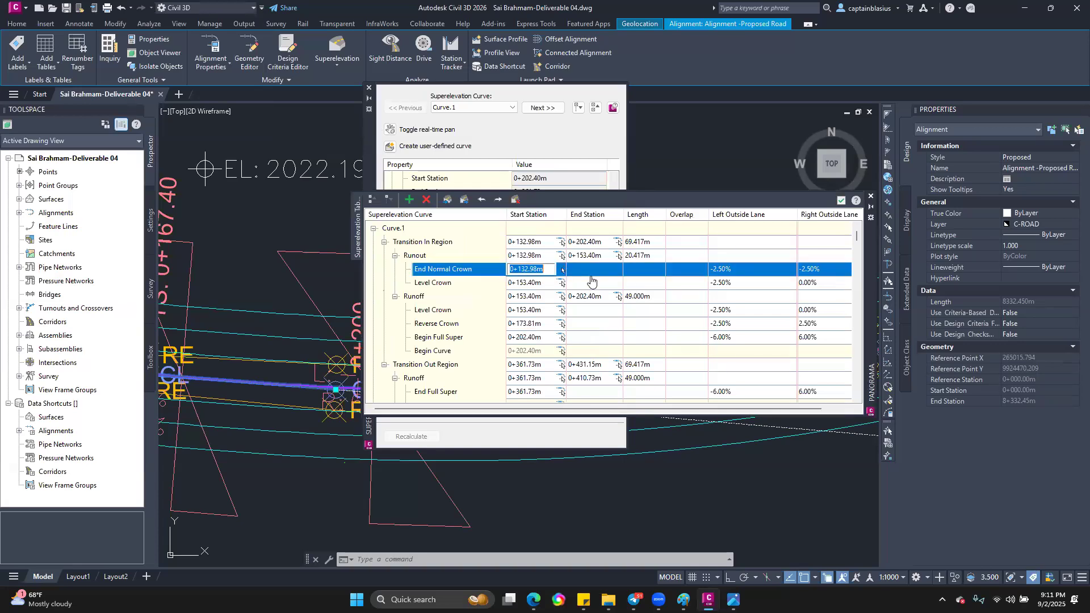
click(426, 201)
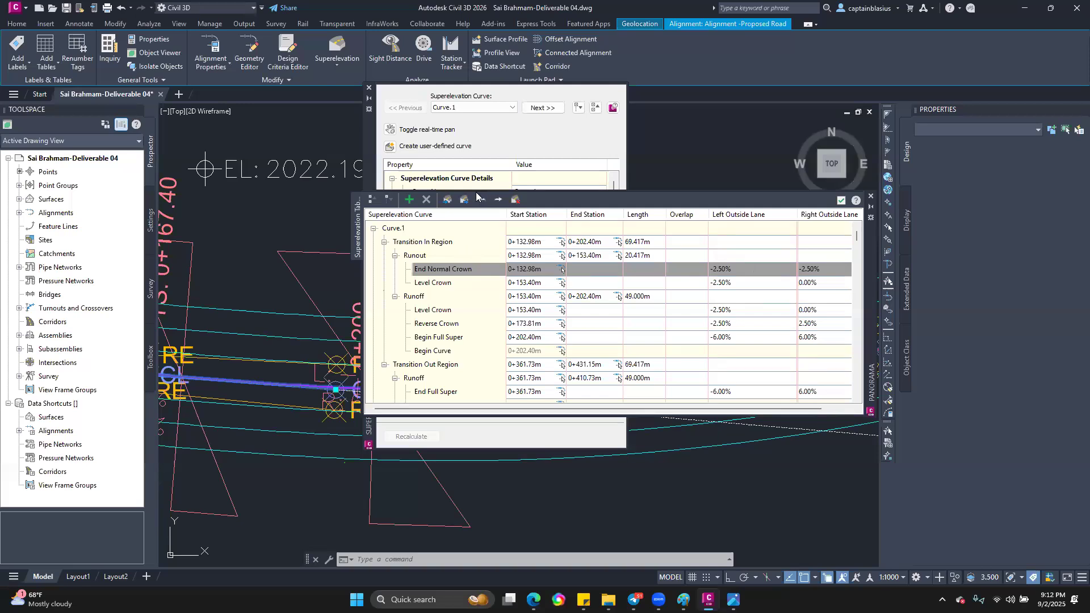
scroll(539, 230, down, 2)
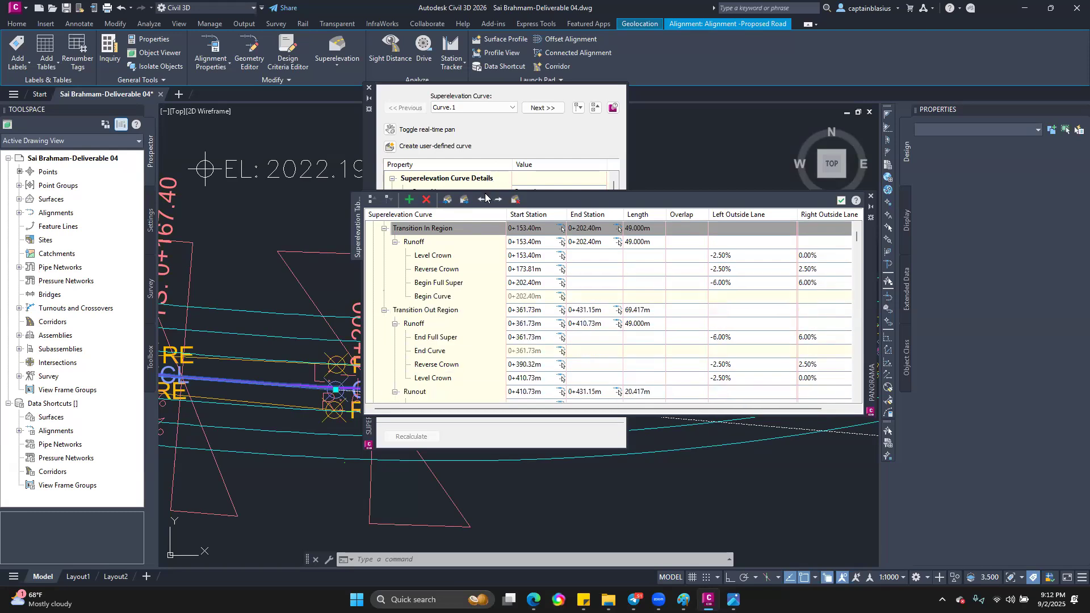
click(484, 200)
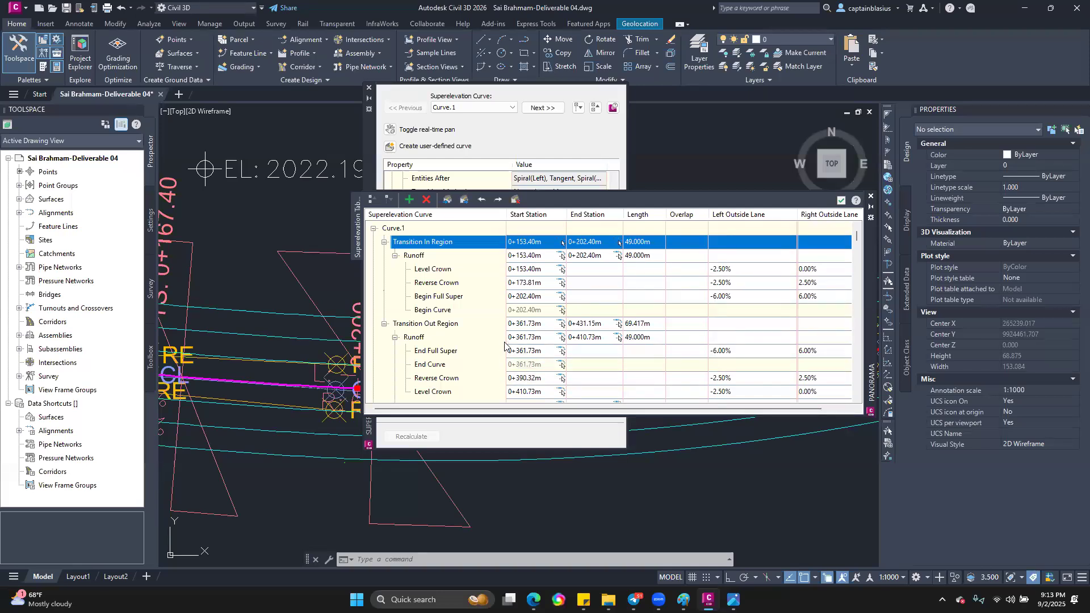
click(440, 432)
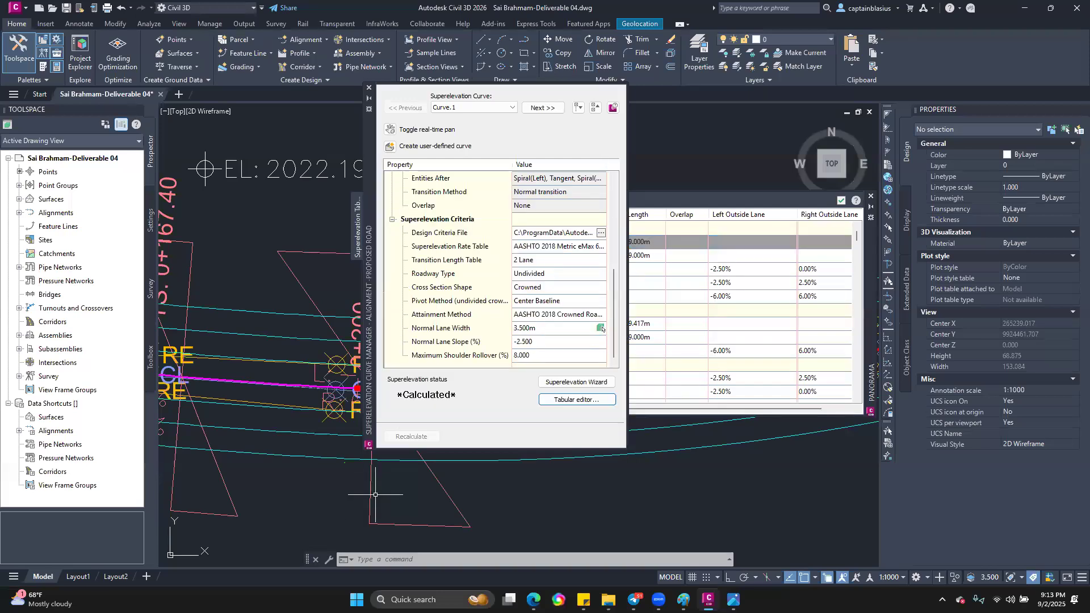
scroll(376, 494, down, 8)
scroll(302, 487, up, 2)
scroll(309, 489, down, 1)
scroll(277, 505, down, 1)
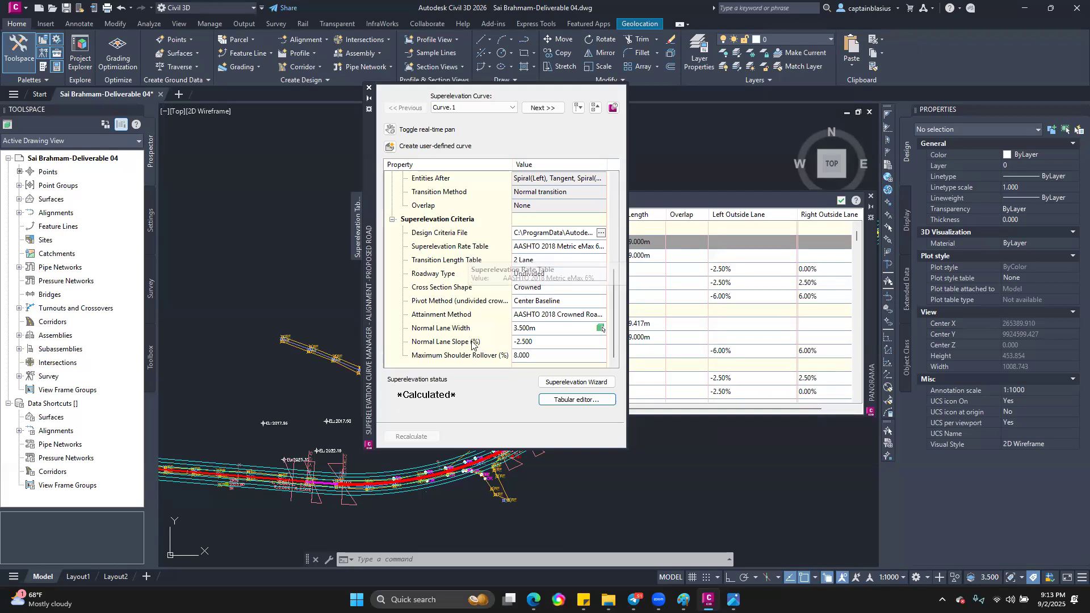
click(683, 201)
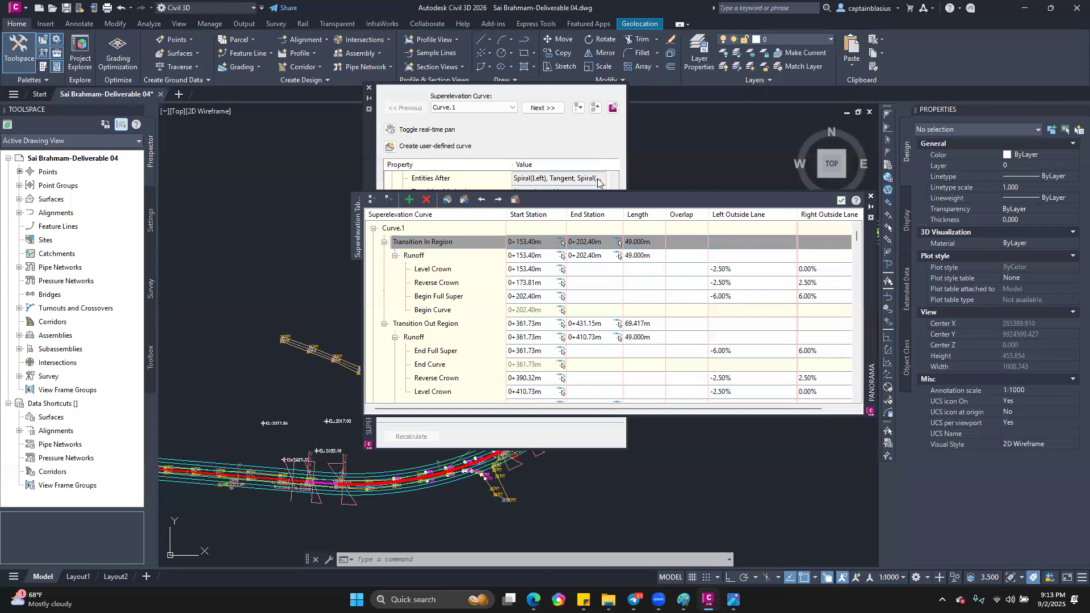
Step: Export the superelevation data as a comma-delimited CSV file to the Downloads folder, keeping the suggested file name
click(613, 107)
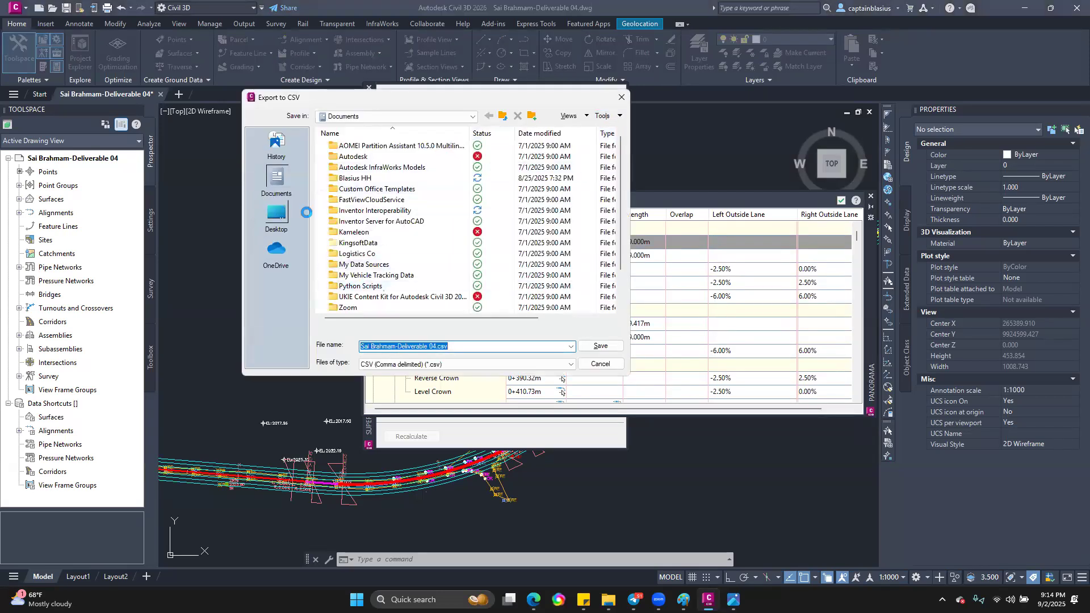
click(277, 216)
click(350, 207)
double_click(350, 209)
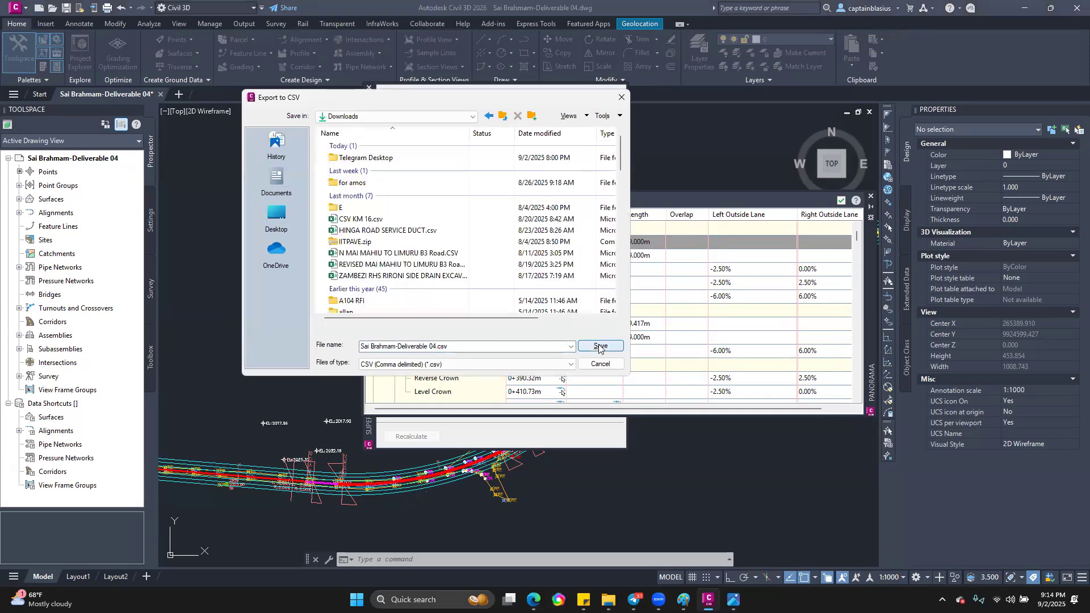
click(600, 346)
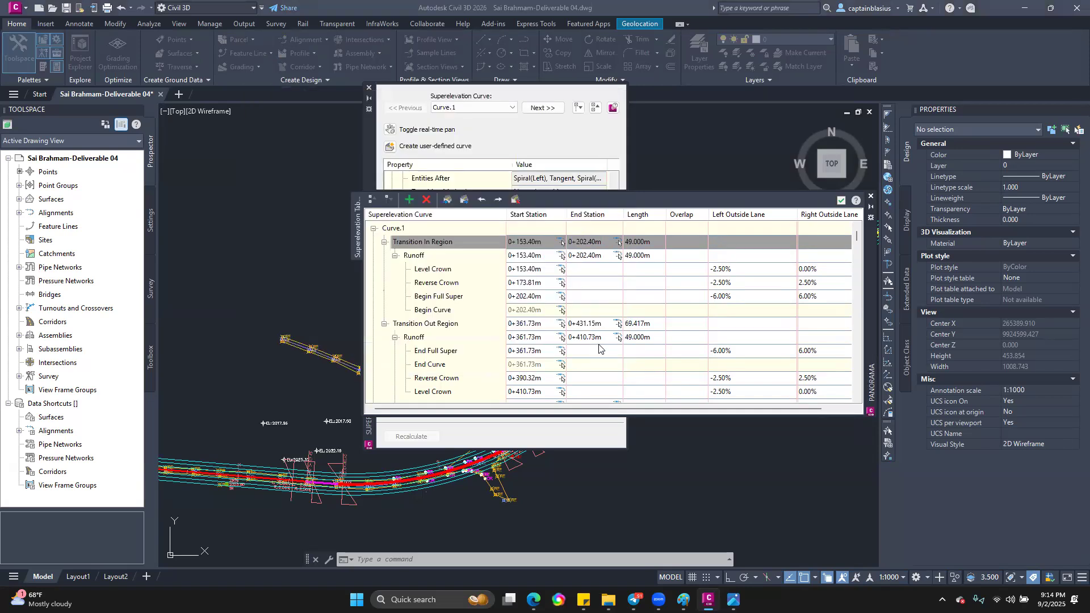
Step: Switch to File Explorer and open the exported superelevation CSV from the Downloads folder in Excel
click(559, 437)
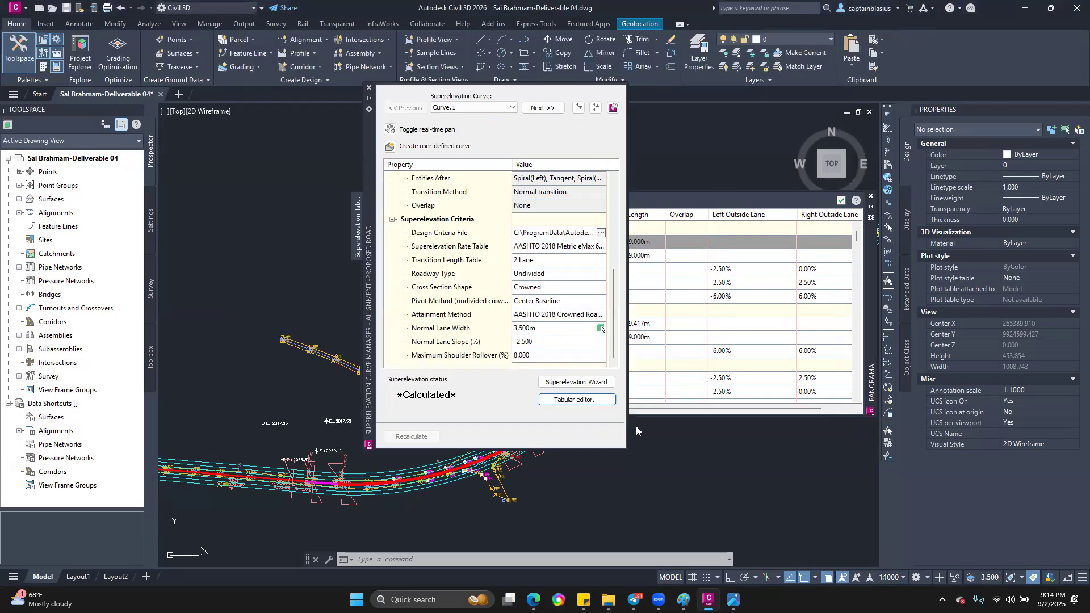
click(660, 396)
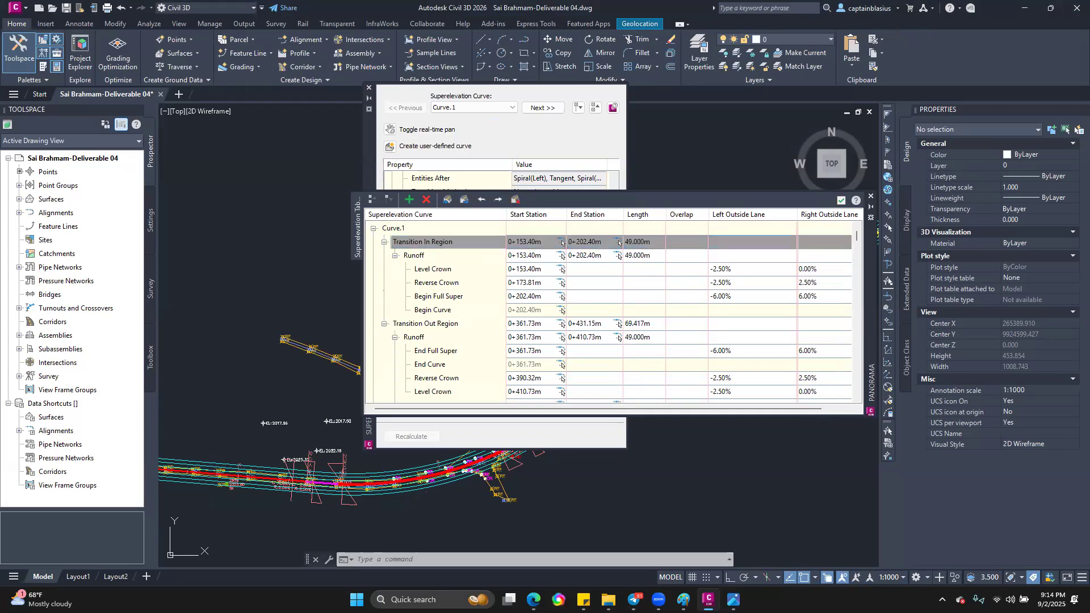
click(610, 599)
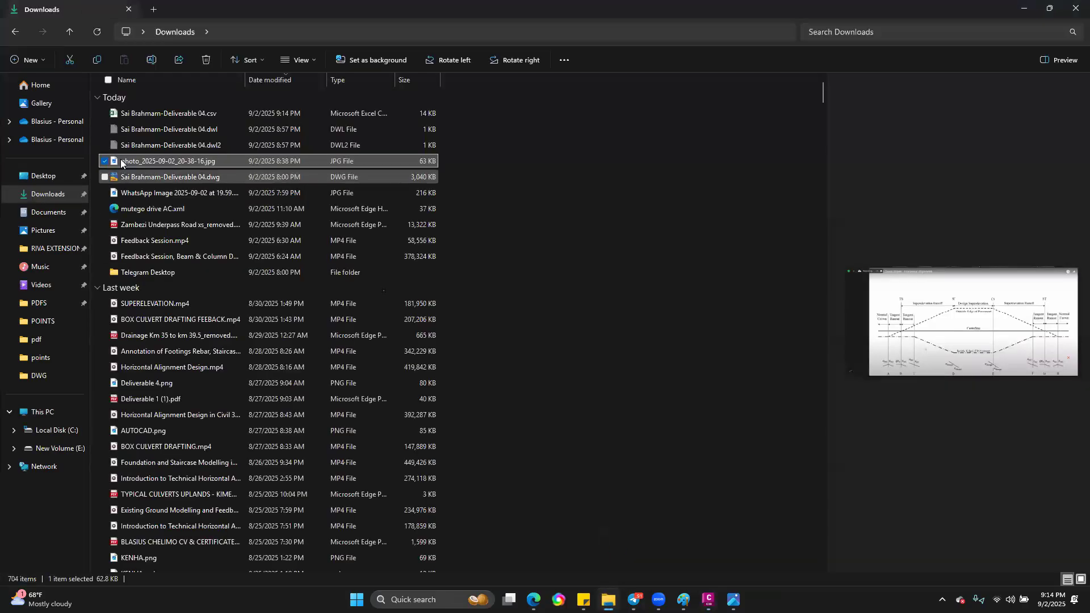
click(155, 111)
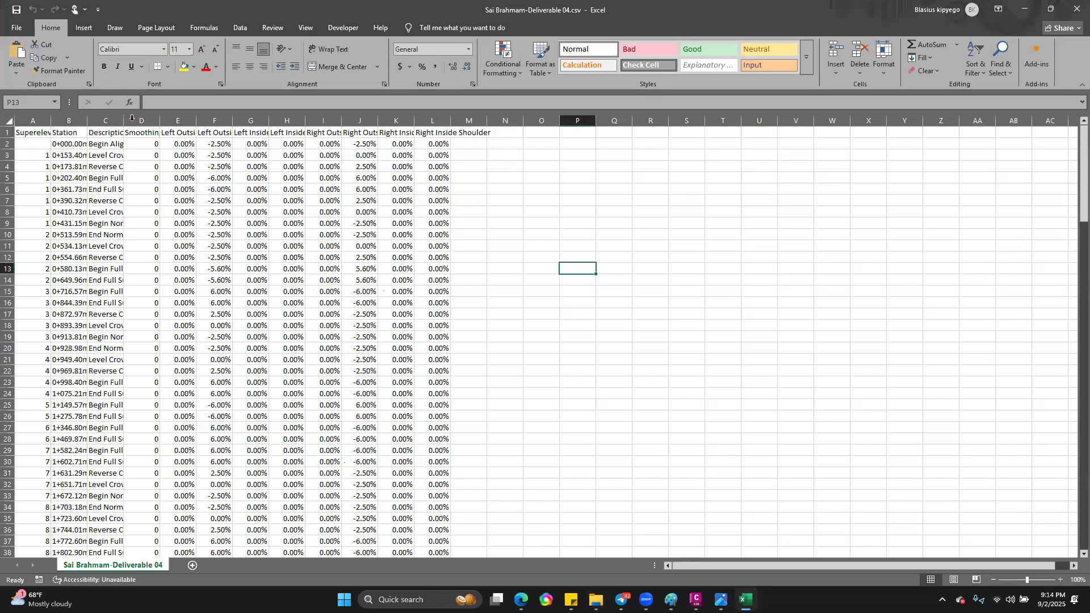
Step: Widen the columns from Station to Right Inside Shoulder to fit their full headers
click(119, 120)
double_click(127, 121)
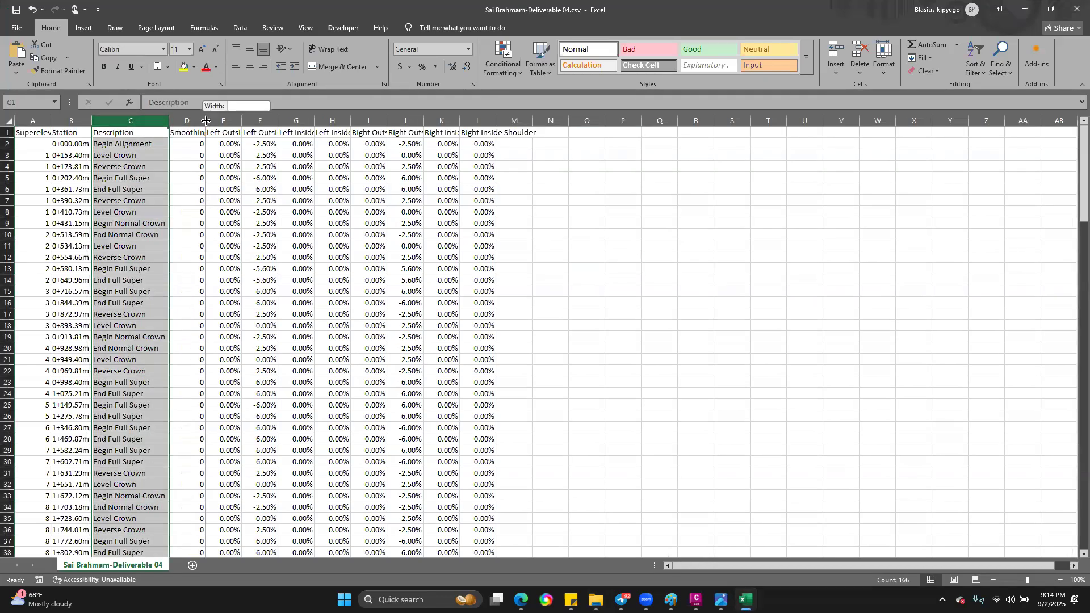
drag(235, 121, 342, 121)
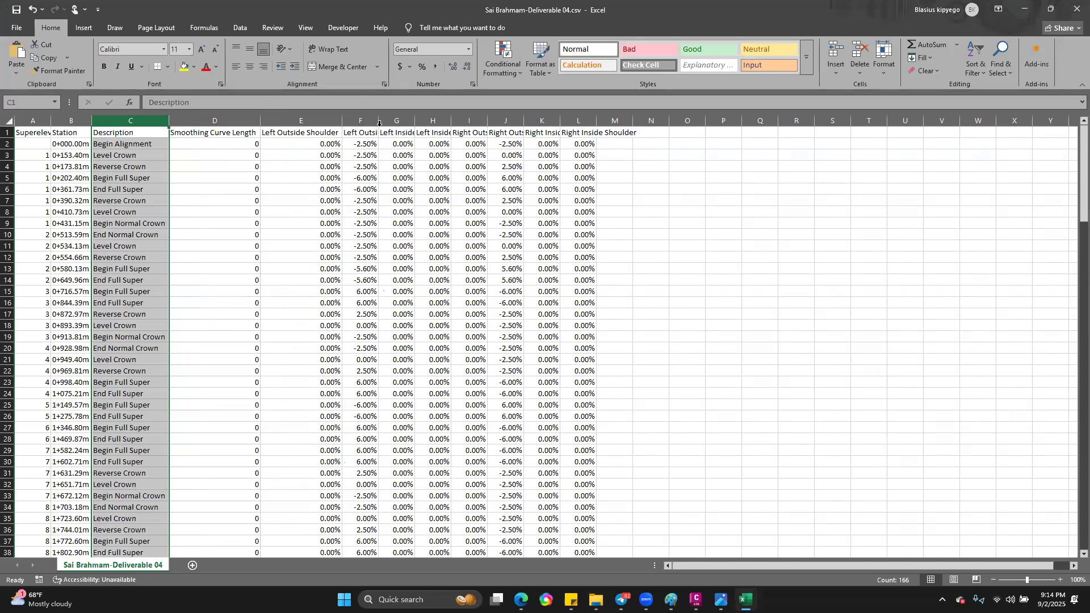
double_click(379, 121)
drag(445, 122, 468, 121)
double_click(504, 121)
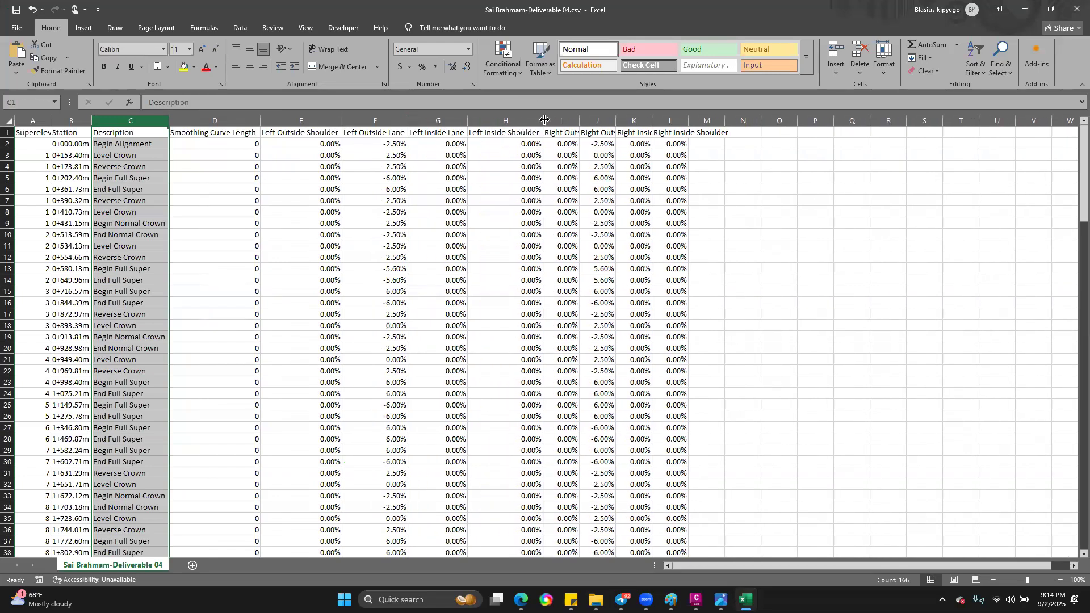
double_click(580, 121)
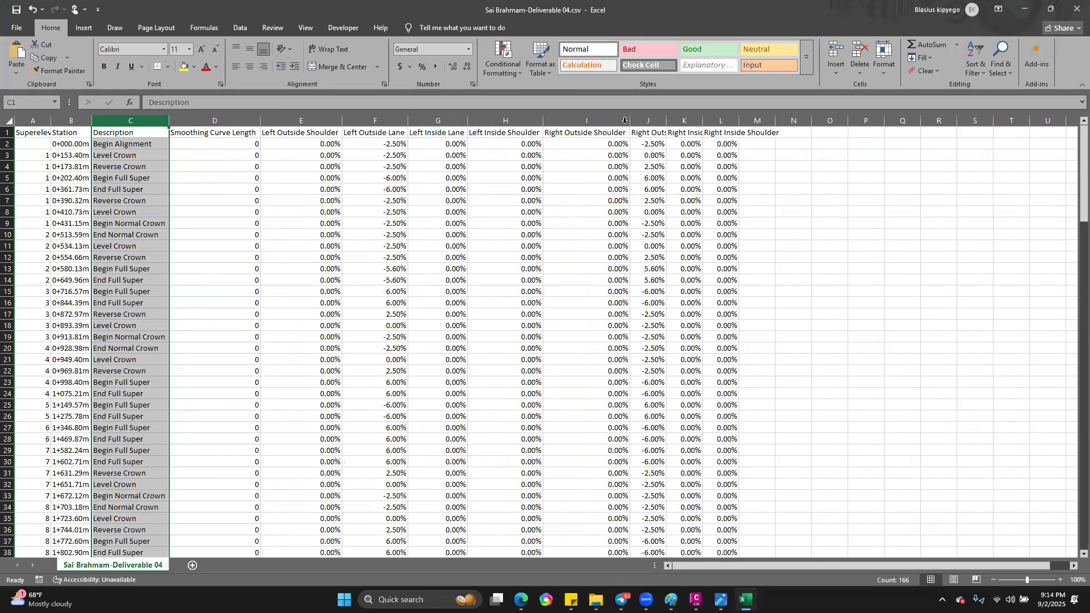
double_click(669, 122)
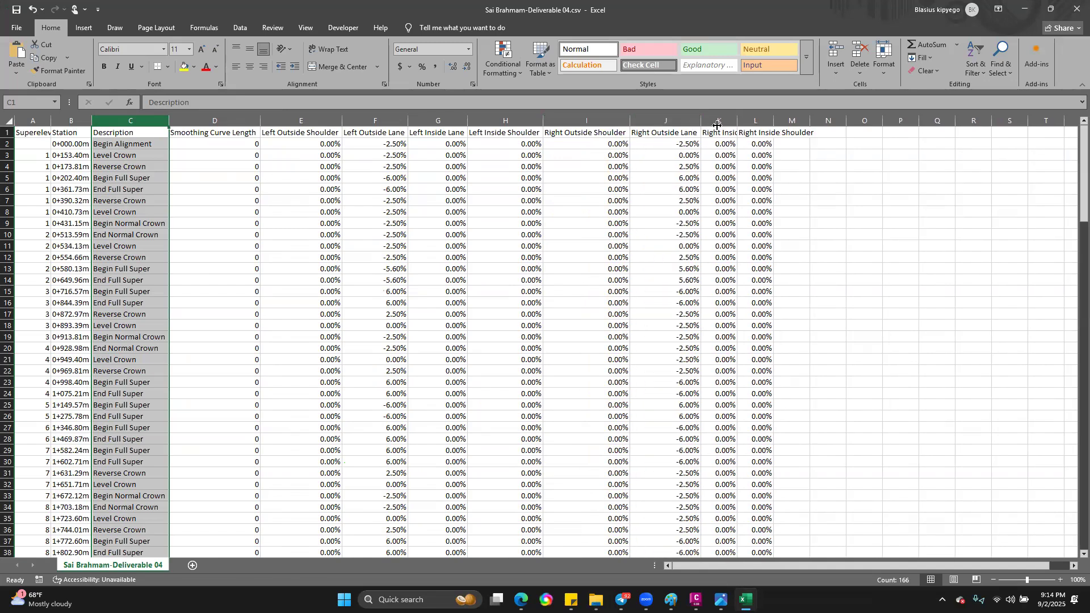
double_click(738, 121)
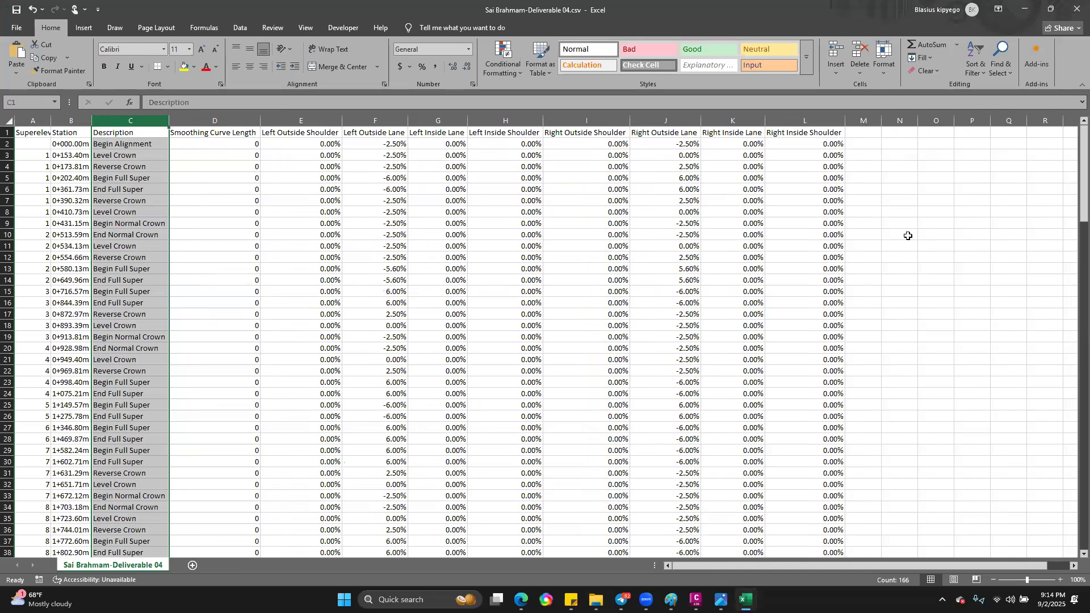
click(972, 235)
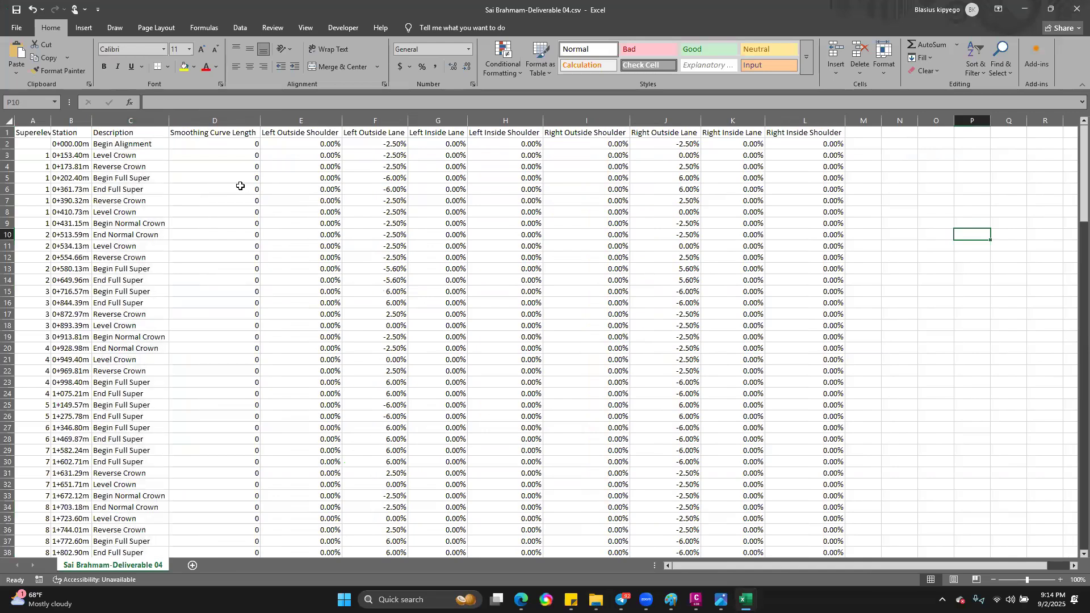
Step: Examine the superelevation region numbers and stations of the first curve, and the normal crown rows between regions 1 and 2
click(40, 119)
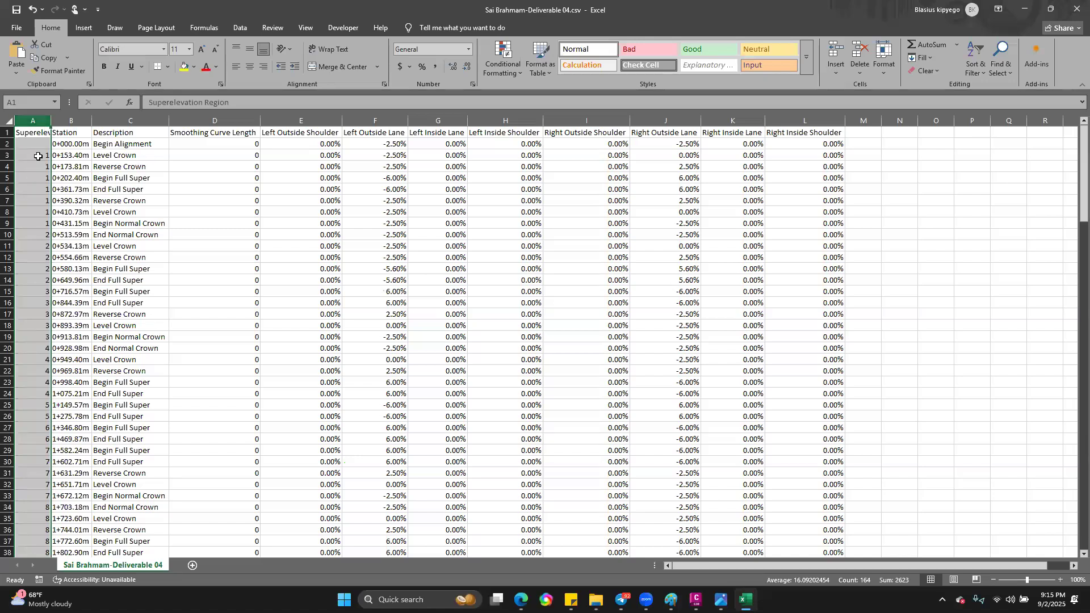
drag(38, 155, 34, 228)
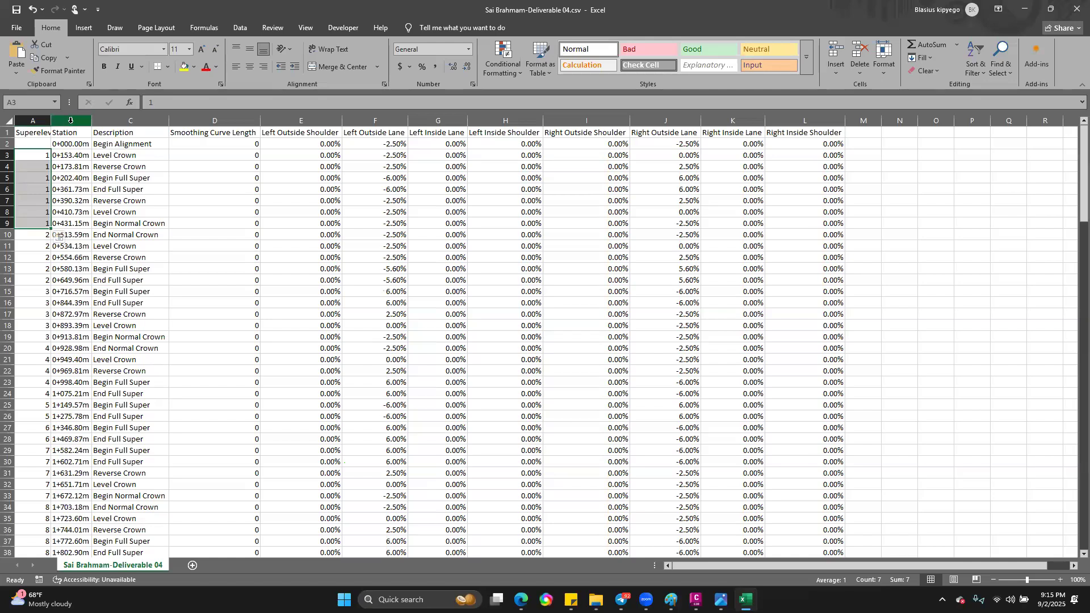
click(70, 119)
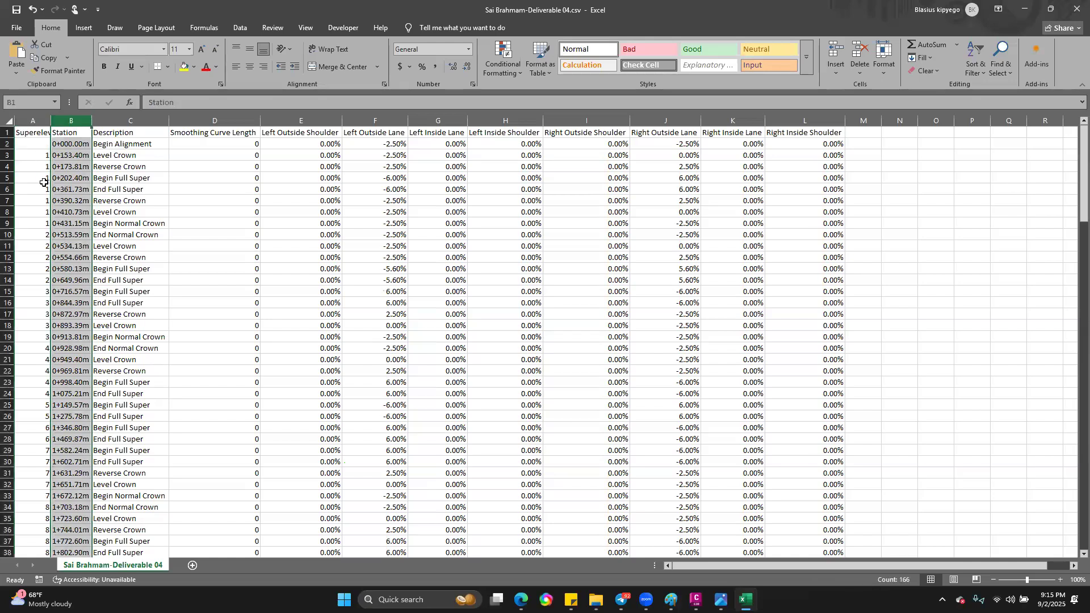
click(77, 143)
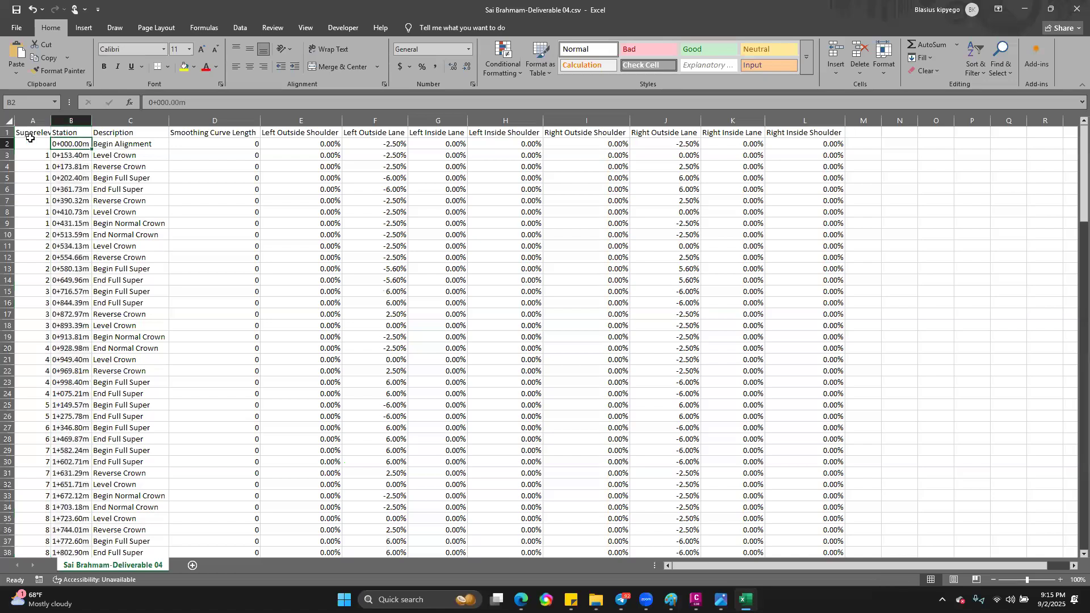
click(75, 157)
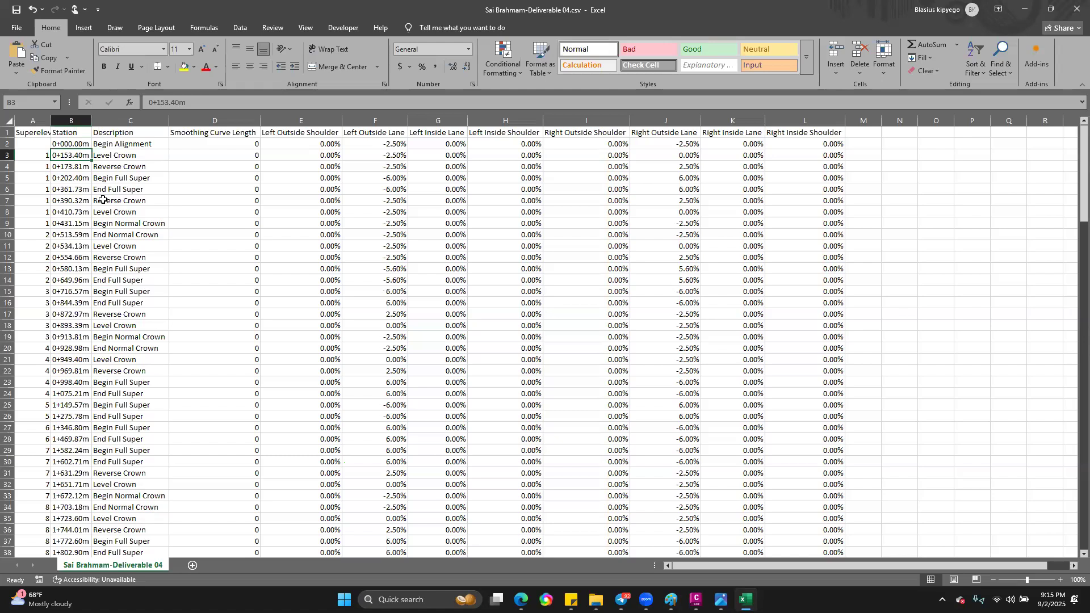
click(140, 222)
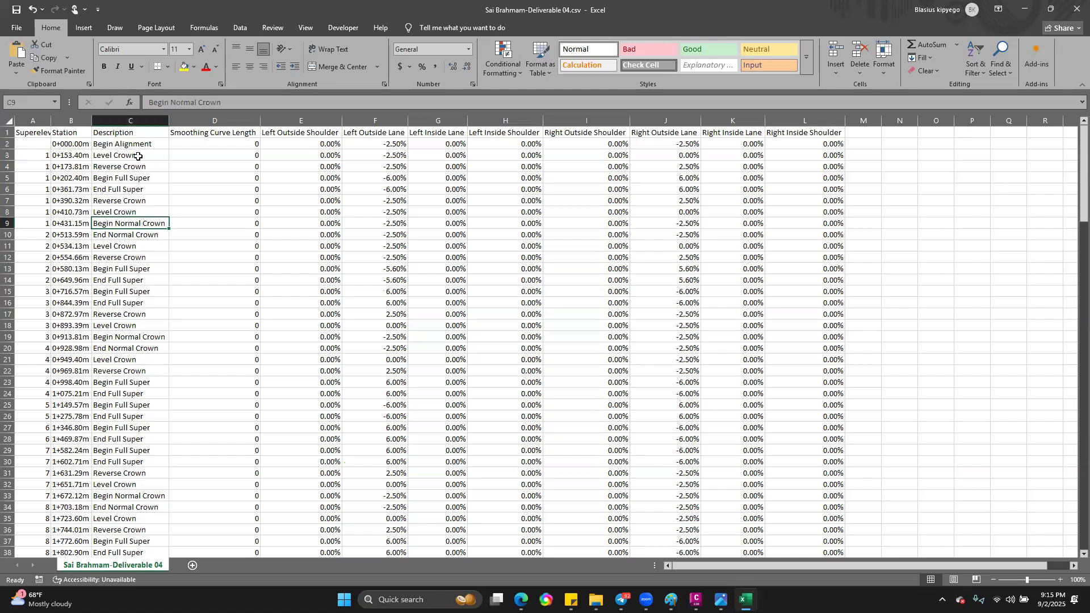
click(150, 237)
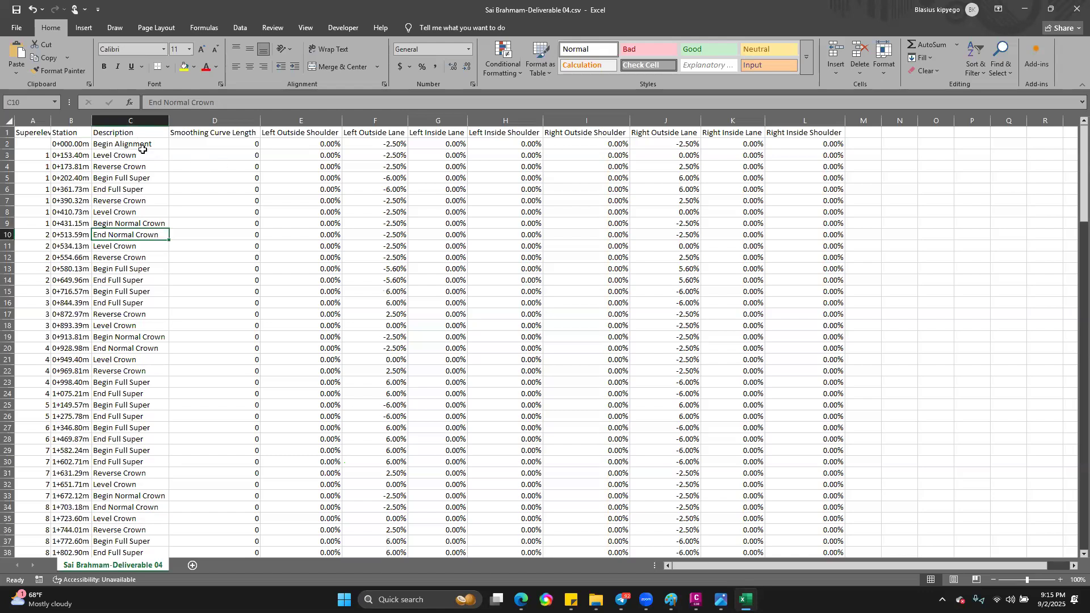
Step: Review the Description entries from Begin Alignment through curve 1's full superelevation to its Begin Normal Crown row
click(118, 145)
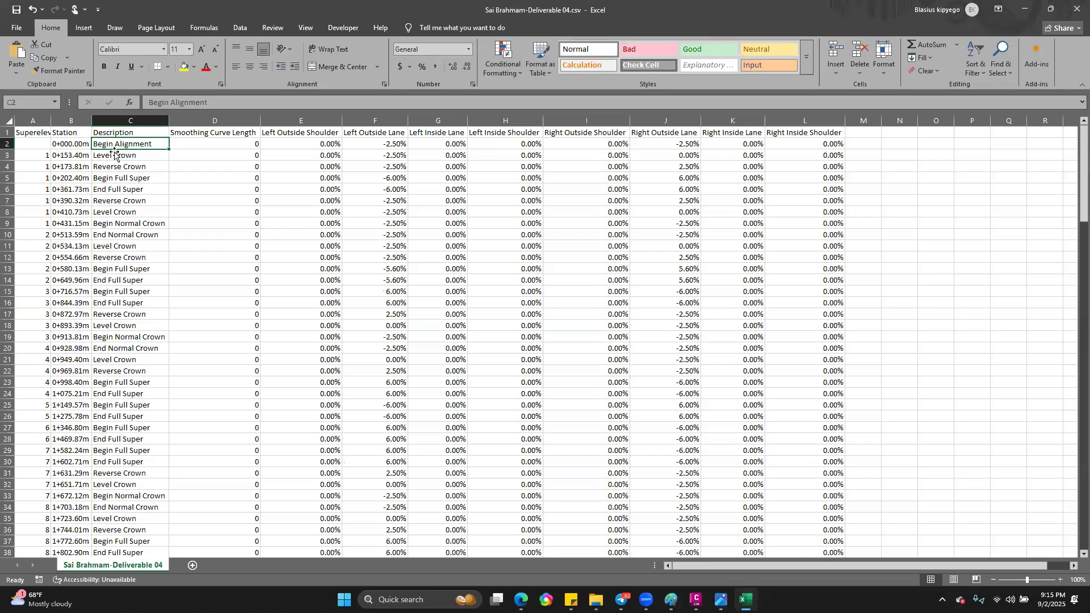
click(115, 158)
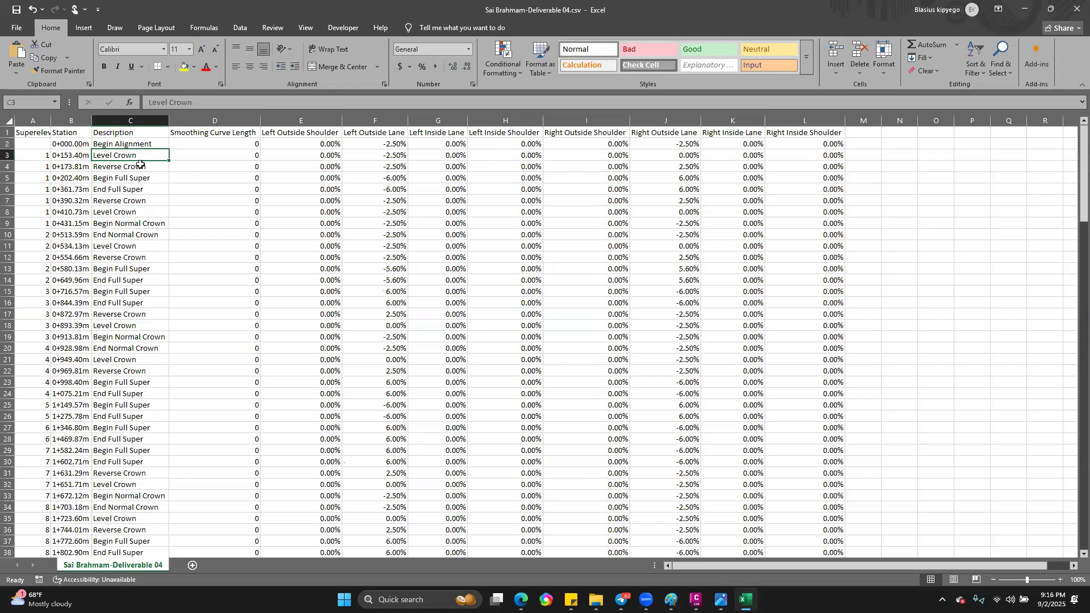
click(141, 167)
click(141, 180)
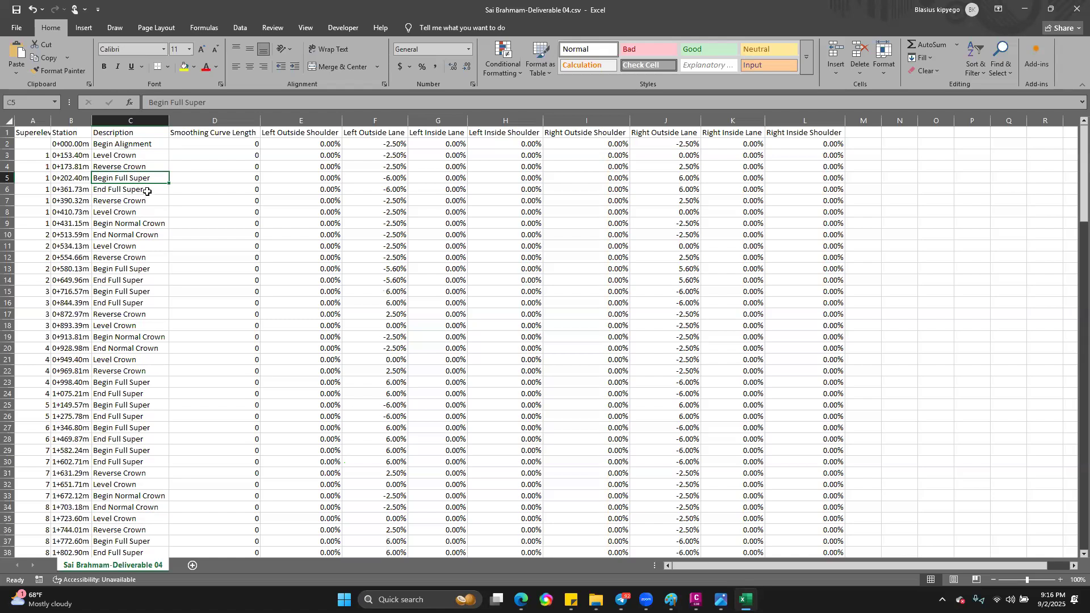
drag(155, 179, 175, 191)
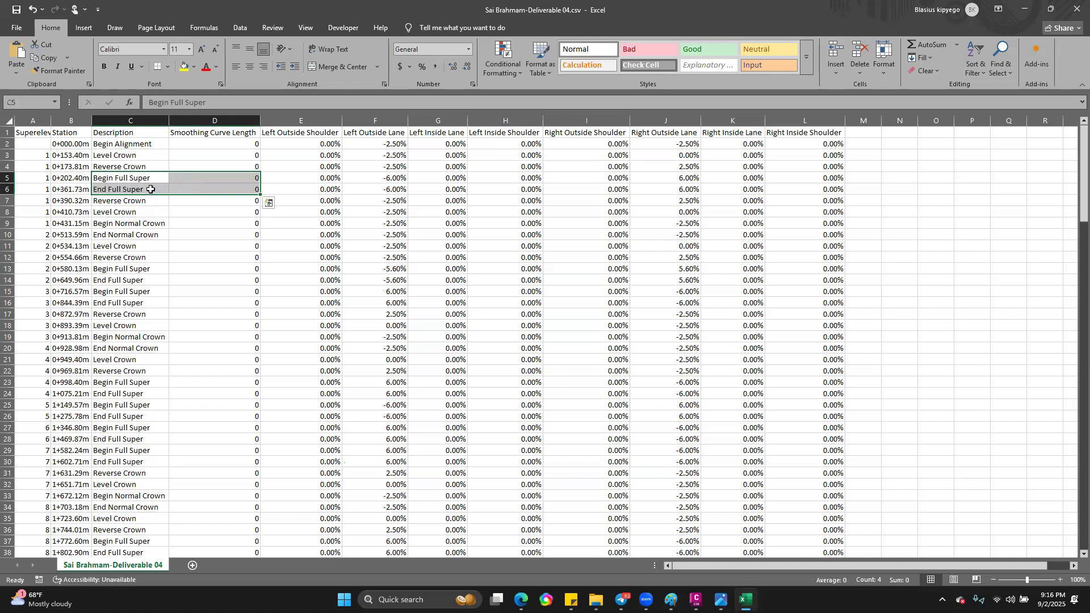
click(151, 189)
click(147, 213)
drag(154, 190, 151, 213)
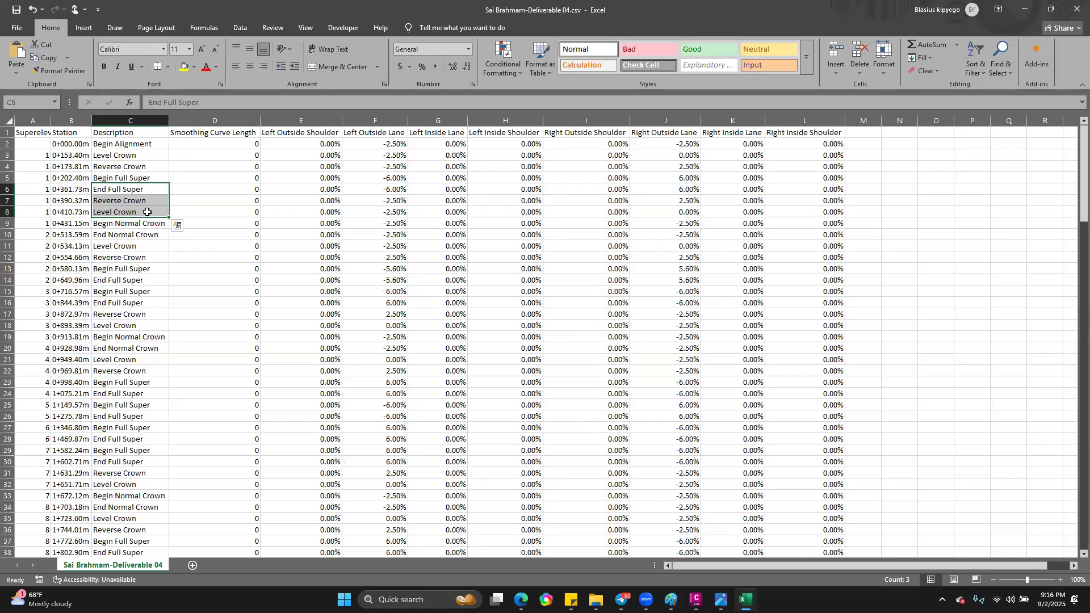
click(147, 211)
click(150, 223)
drag(150, 213, 156, 214)
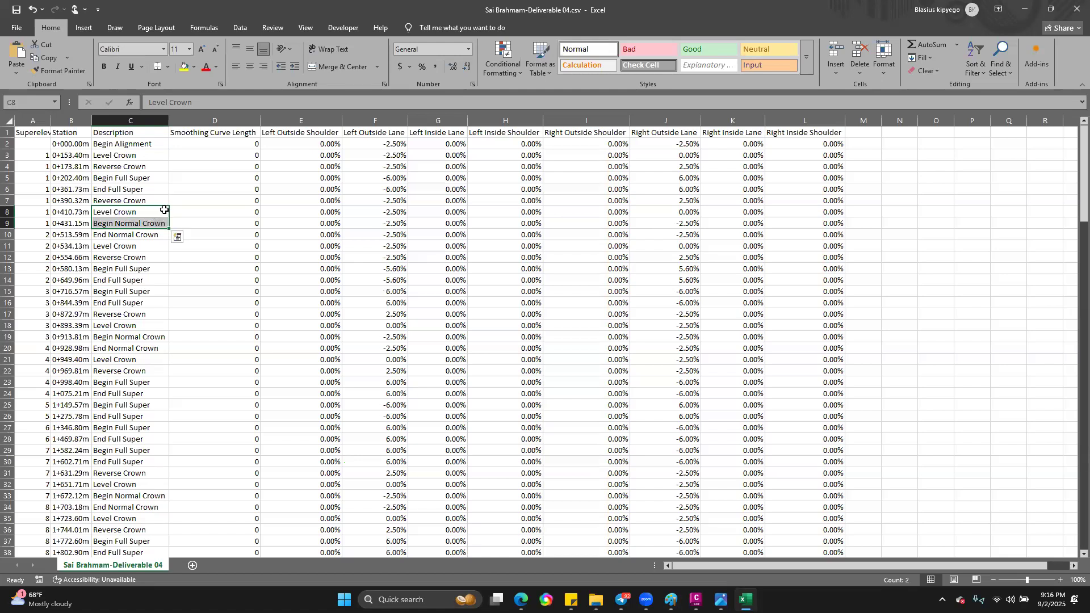
Step: Review the Description entries from curve 1's Begin Normal Crown to curve 2's Level Crown, and select the whole Description column
click(142, 223)
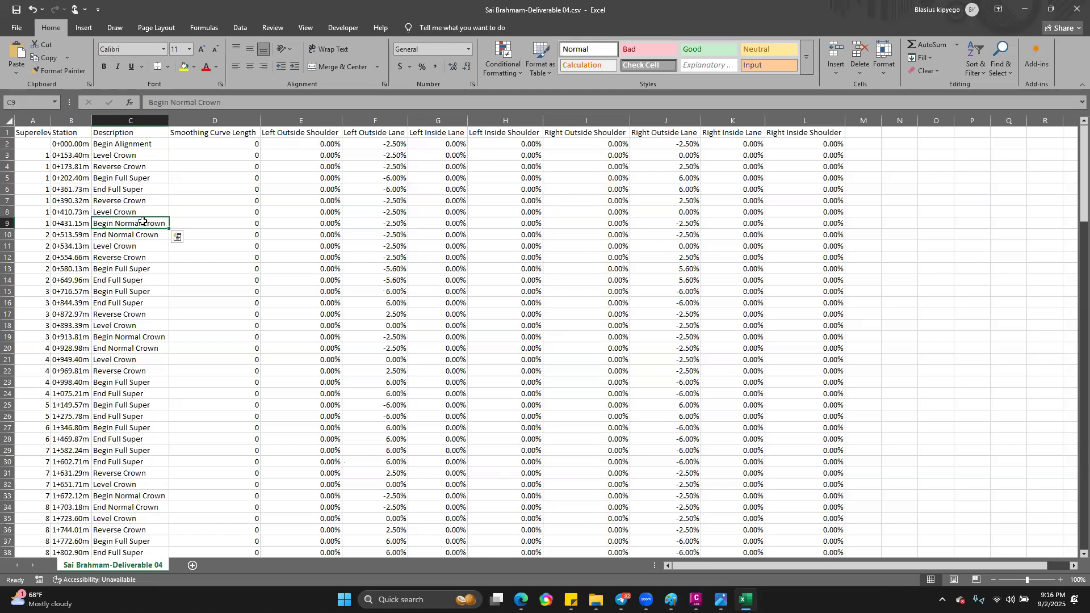
click(136, 235)
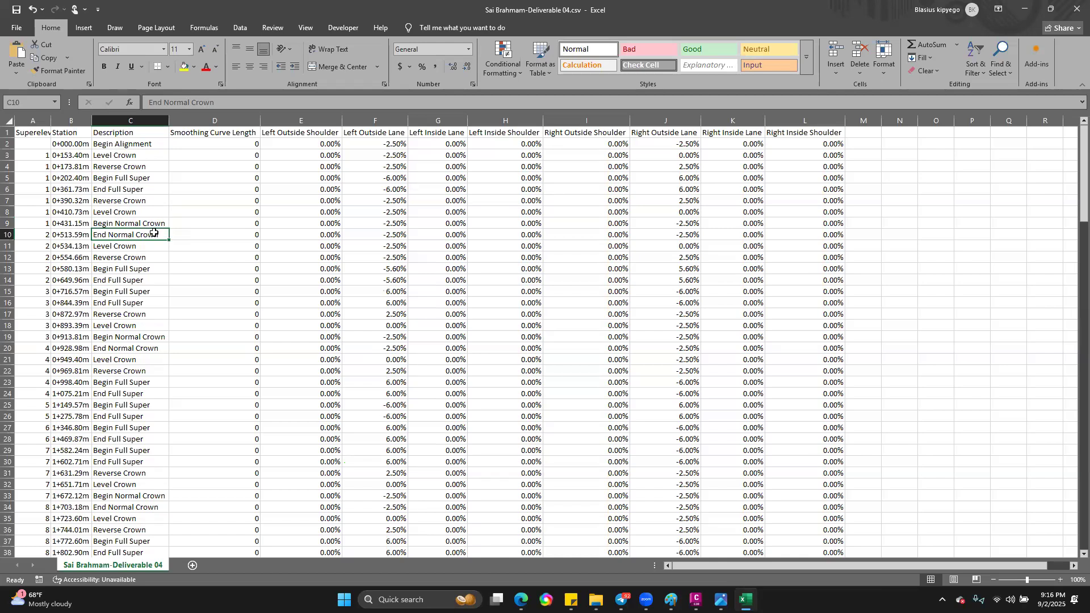
click(140, 244)
drag(141, 236, 139, 245)
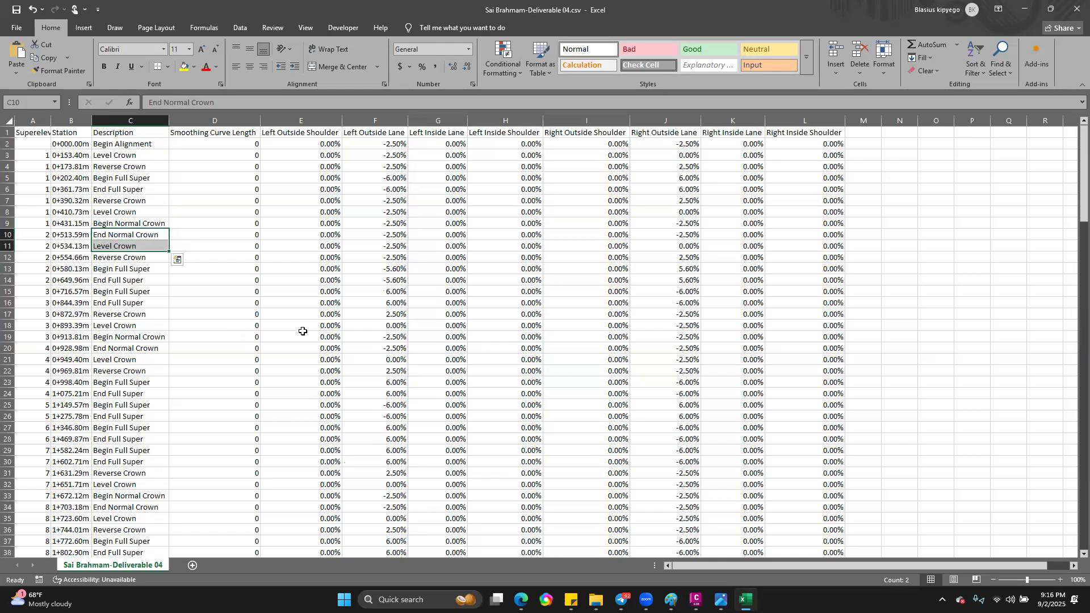
click(130, 115)
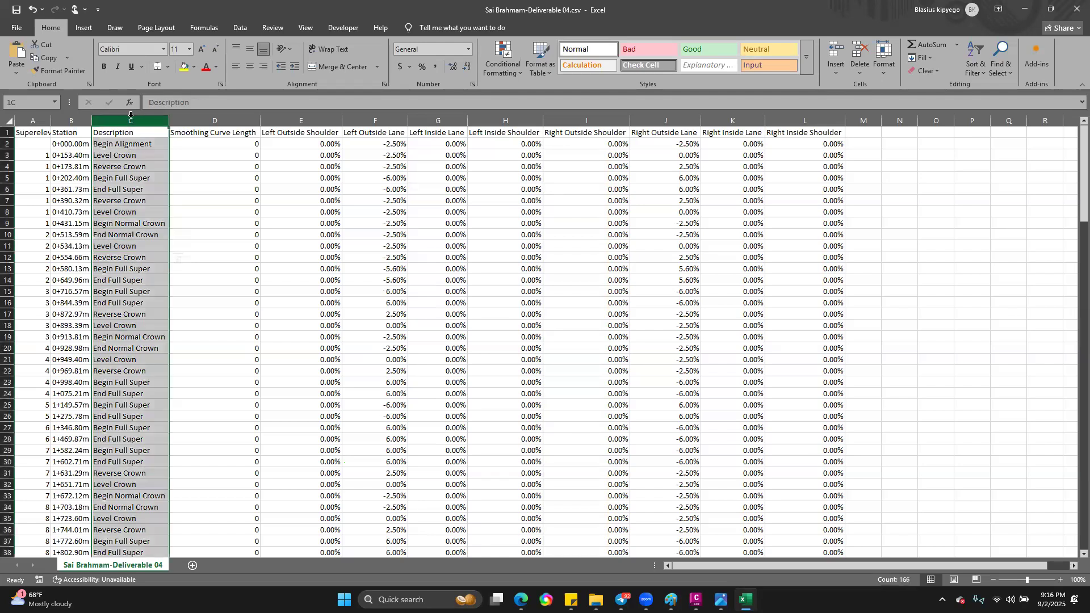
Step: Review the Smoothing Curve Length and Left Outside Shoulder columns of the superelevation table
click(227, 120)
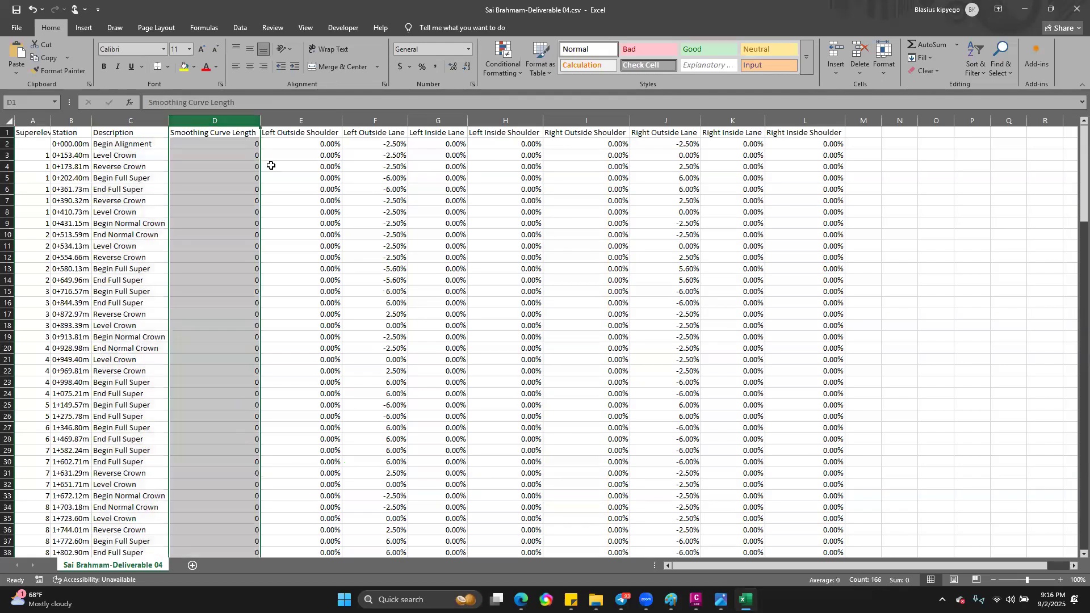
drag(251, 147, 250, 473)
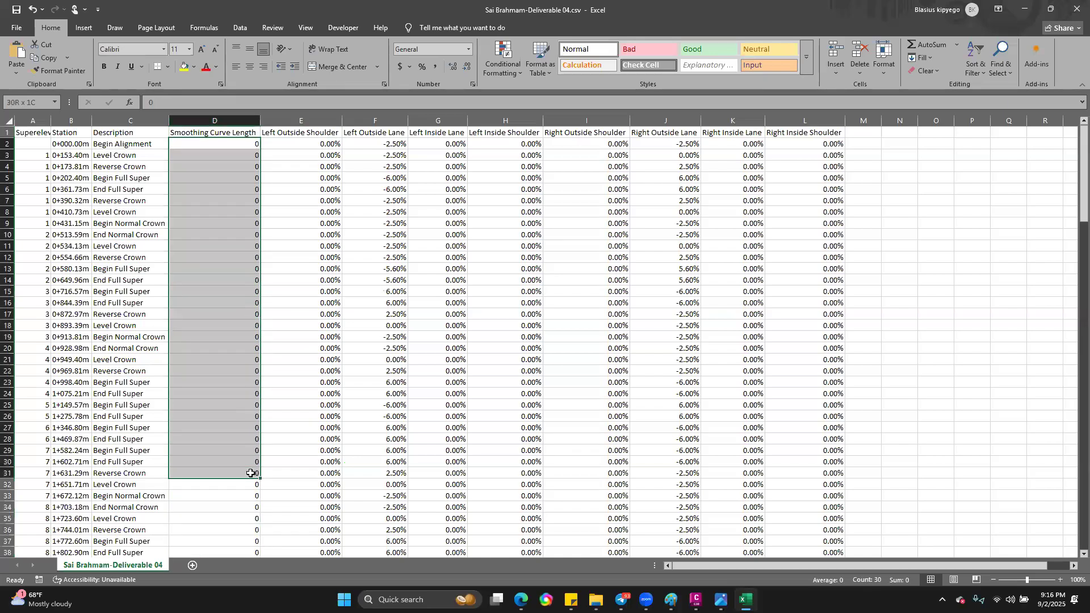
click(307, 119)
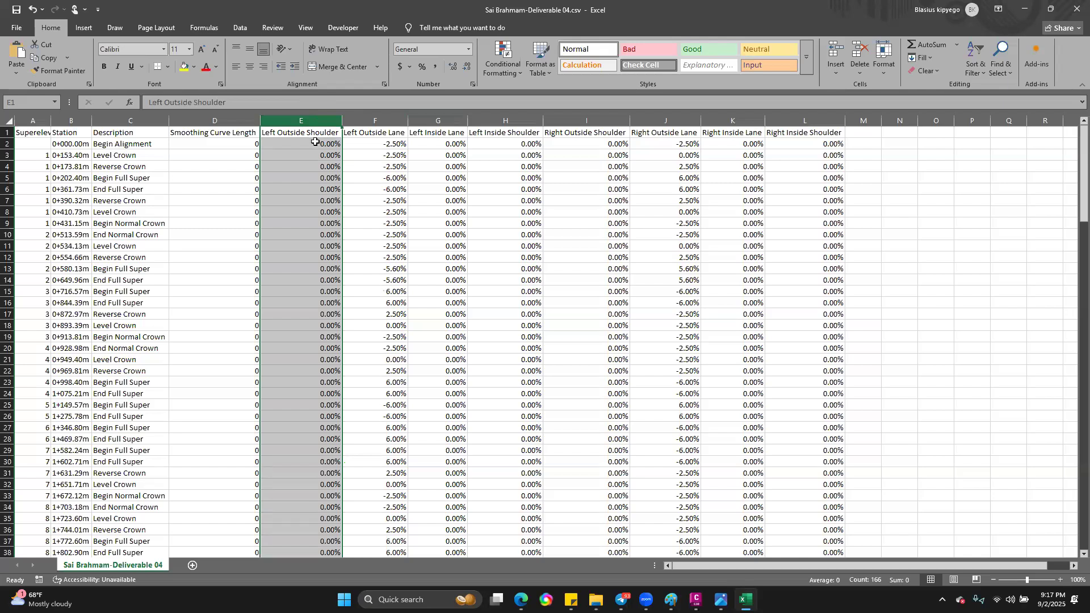
click(324, 121)
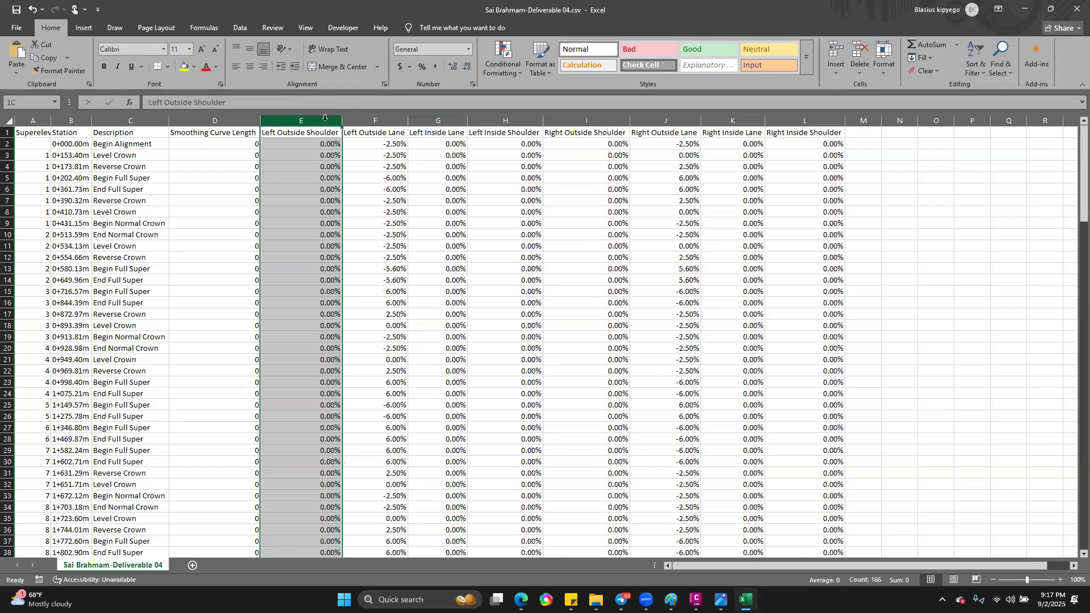
Step: Review the Left Outside Lane slopes from Begin Alignment to End Alignment, and return to curve 1's Begin Full Super value
click(375, 121)
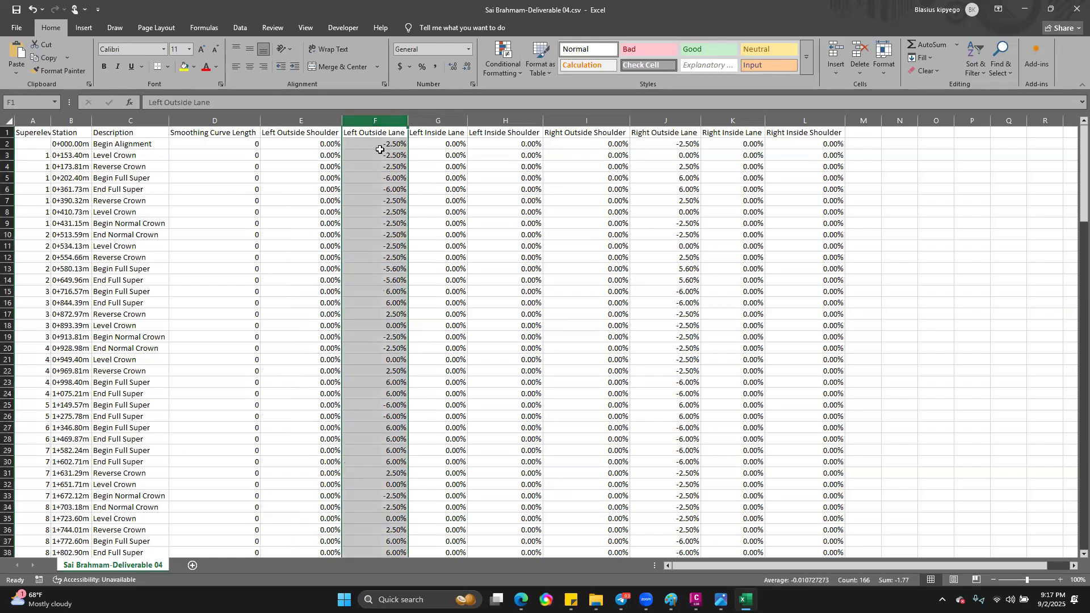
click(387, 145)
click(384, 163)
scroll(409, 383, down, 11)
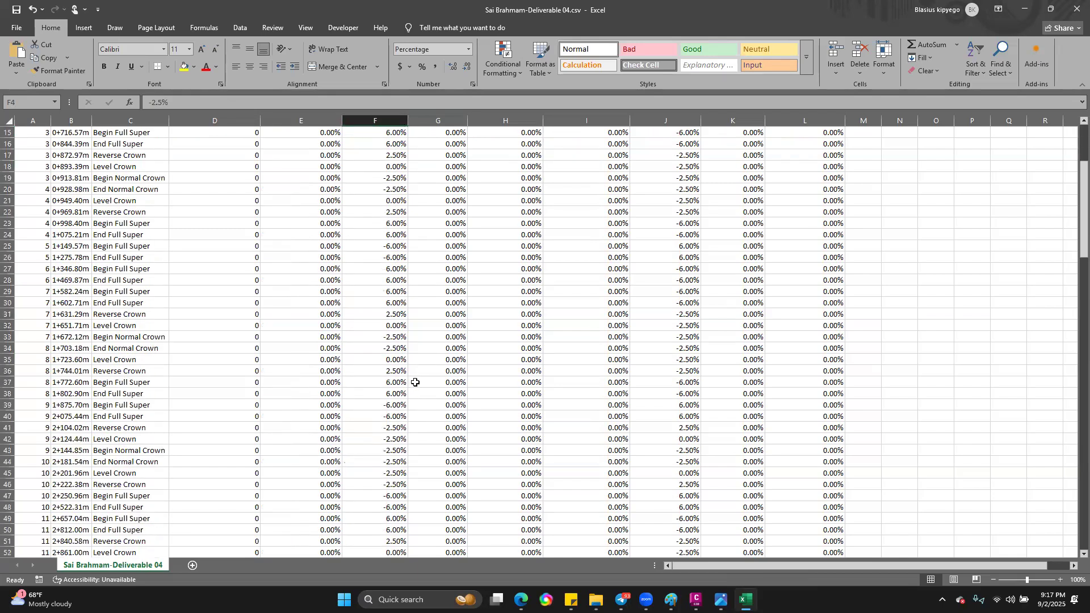
scroll(415, 384, down, 19)
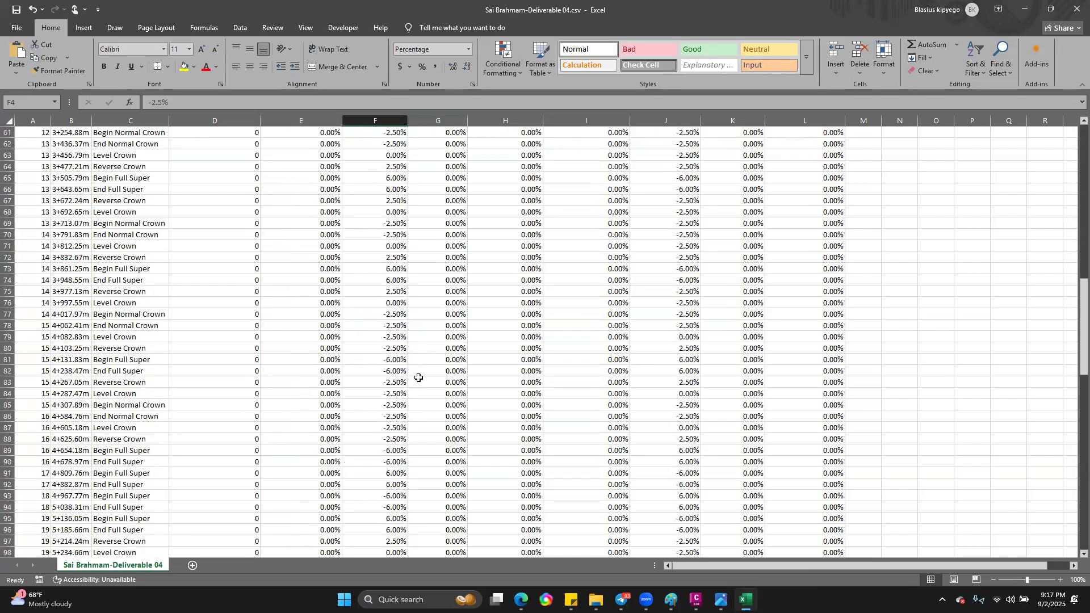
scroll(422, 379, down, 3)
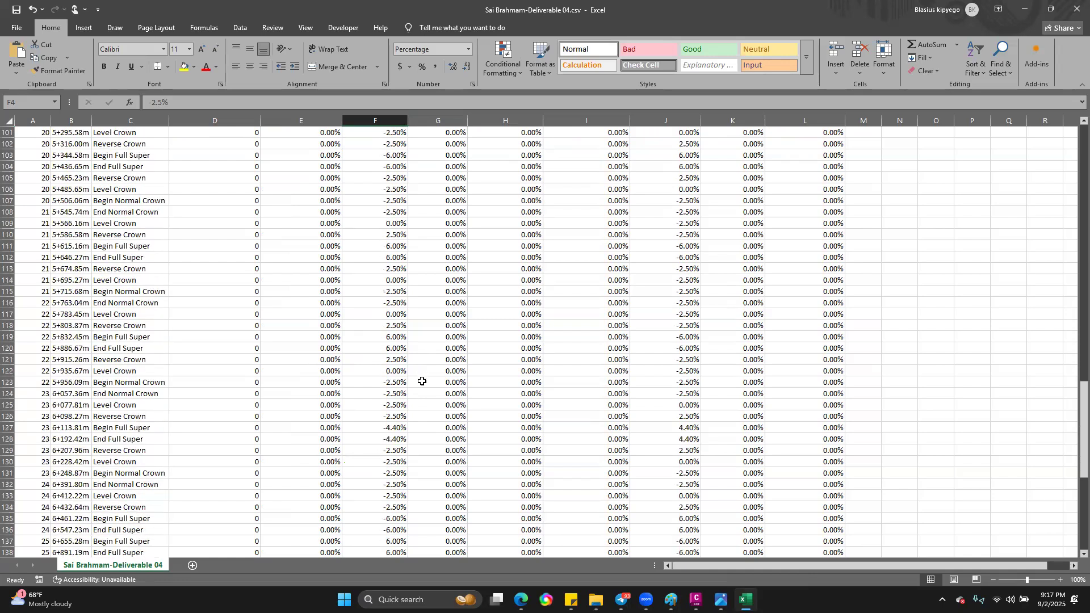
scroll(422, 381, down, 5)
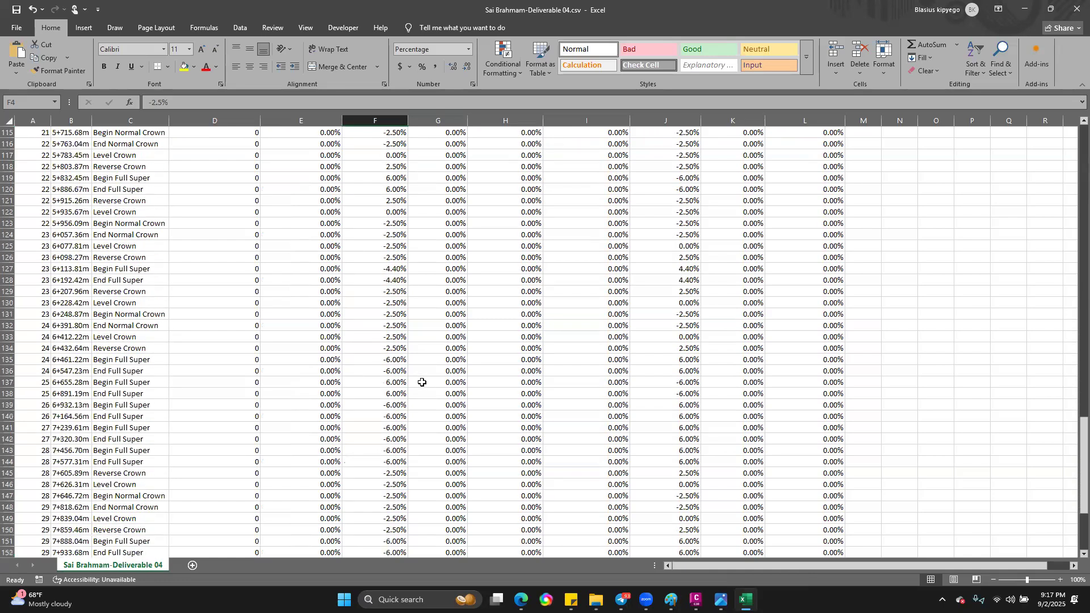
scroll(422, 378, down, 10)
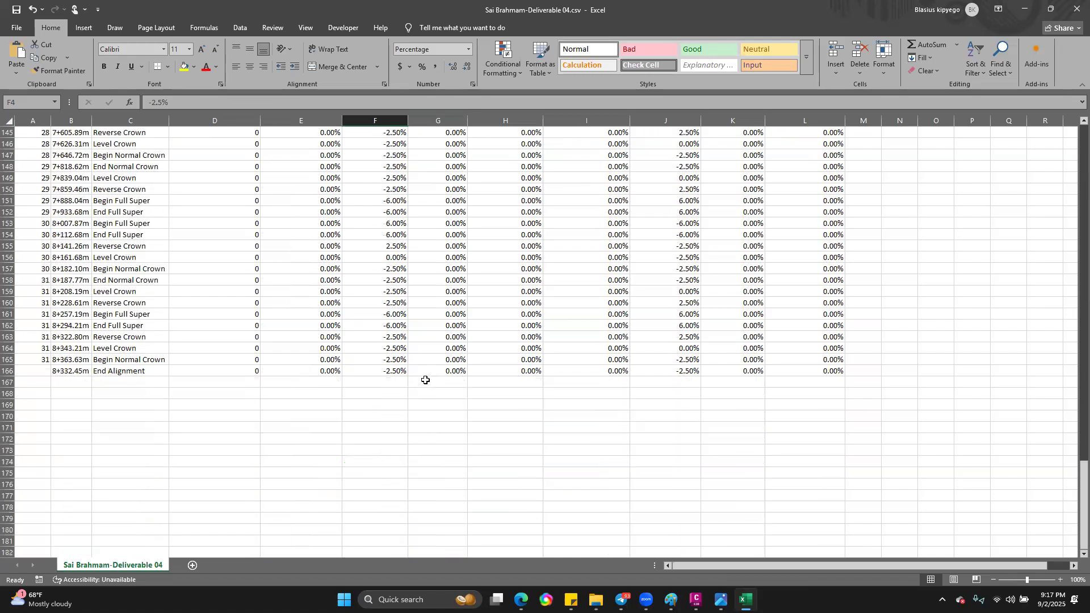
scroll(427, 380, up, 9)
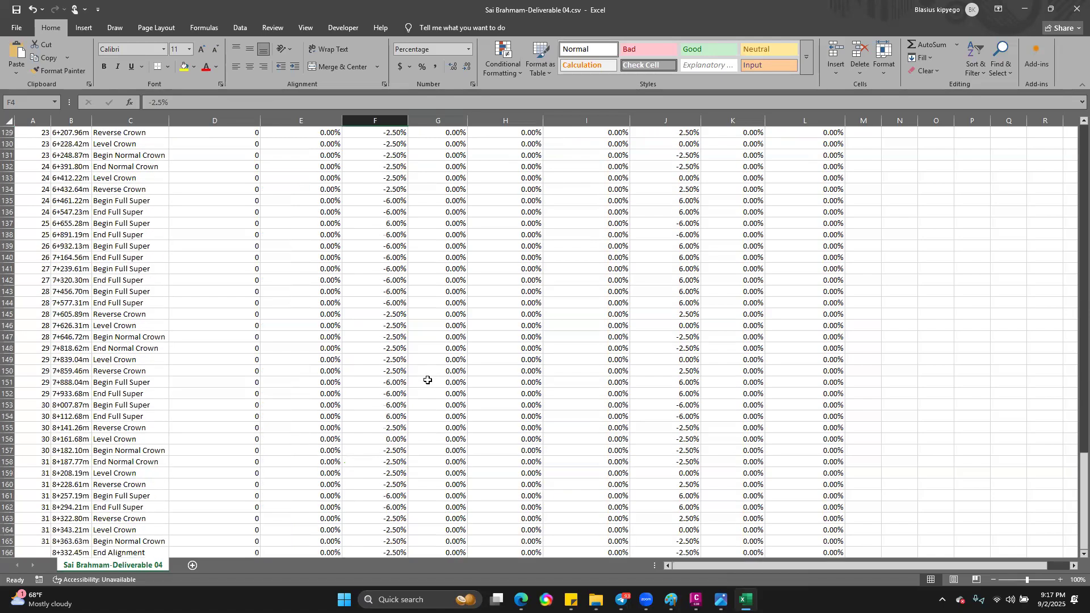
scroll(401, 374, up, 19)
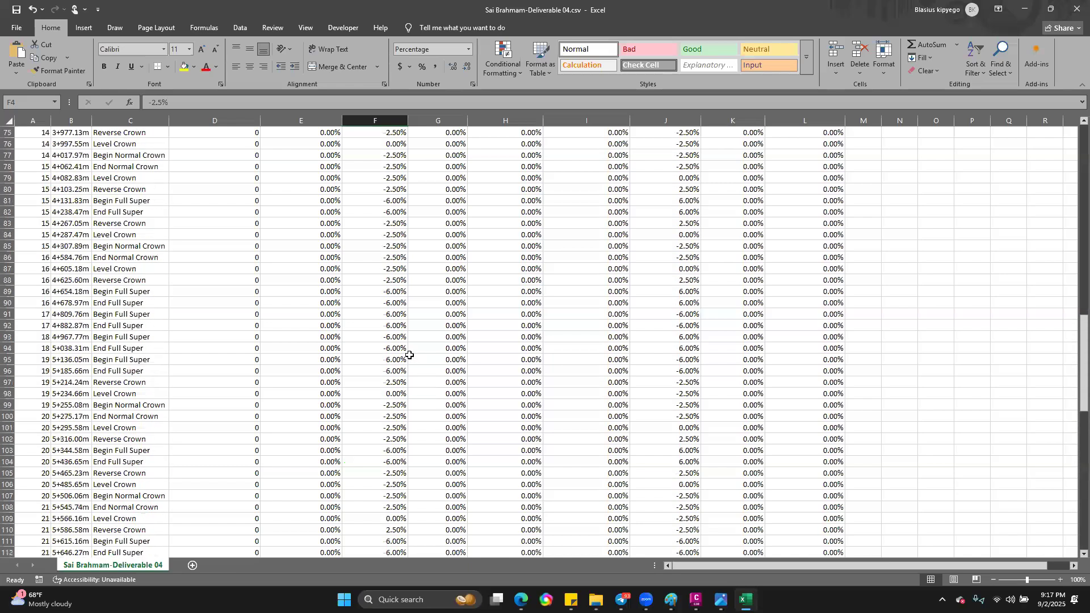
scroll(409, 355, up, 14)
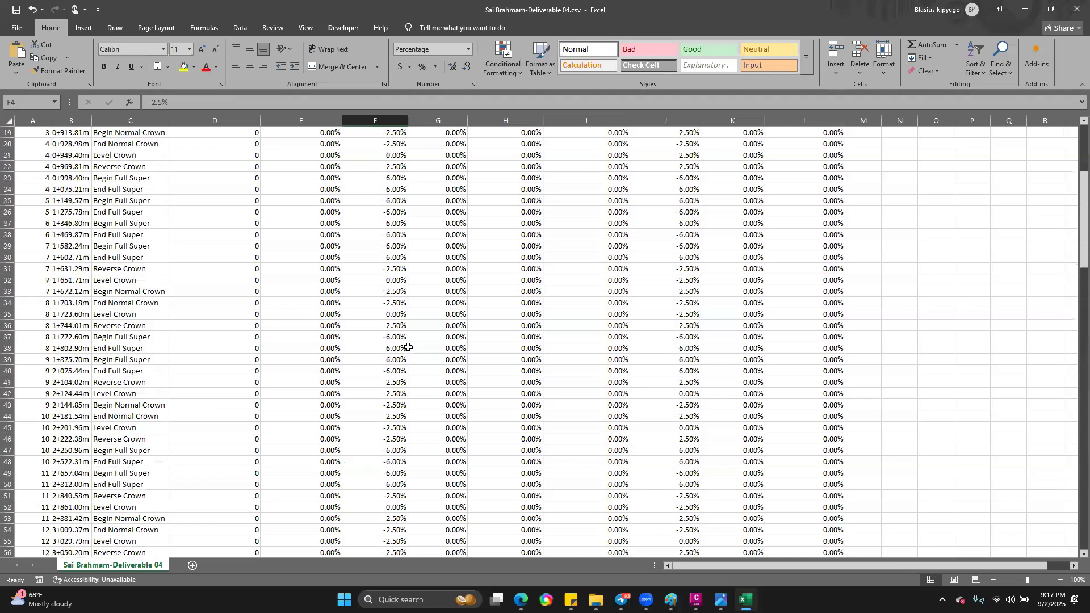
scroll(406, 343, up, 6)
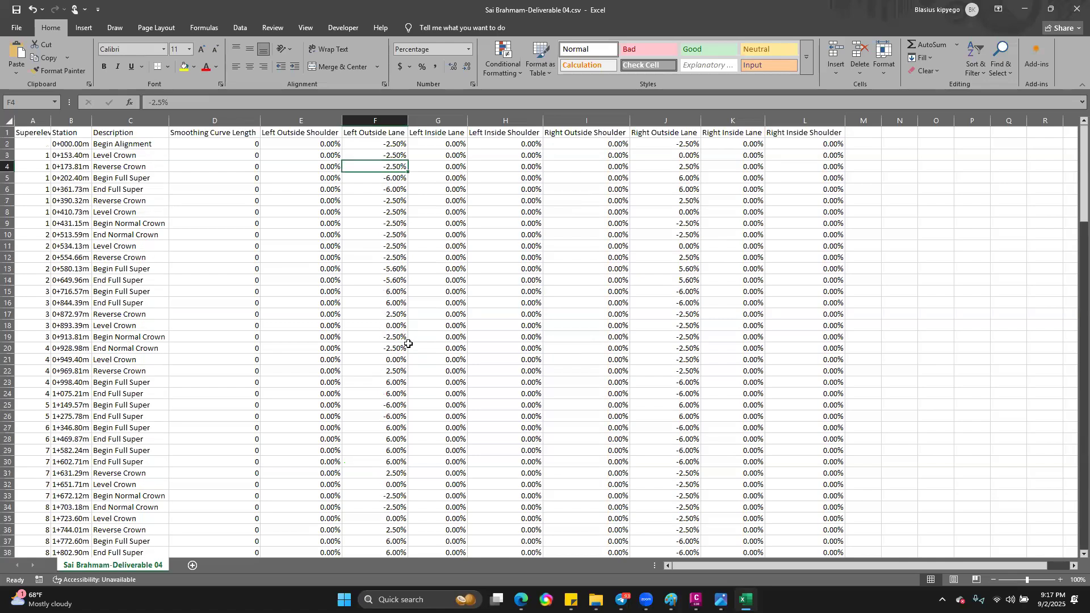
click(402, 178)
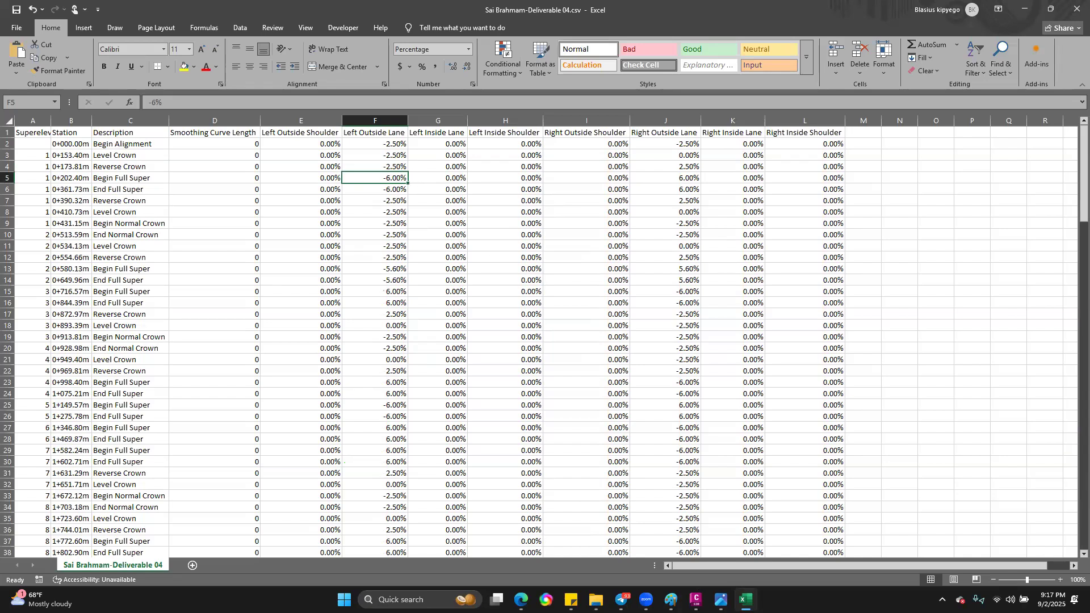
Step: Switch to Civil 3D to inspect the first curve's superelevation labels on the road drawing, and return to the Excel sheet
click(696, 599)
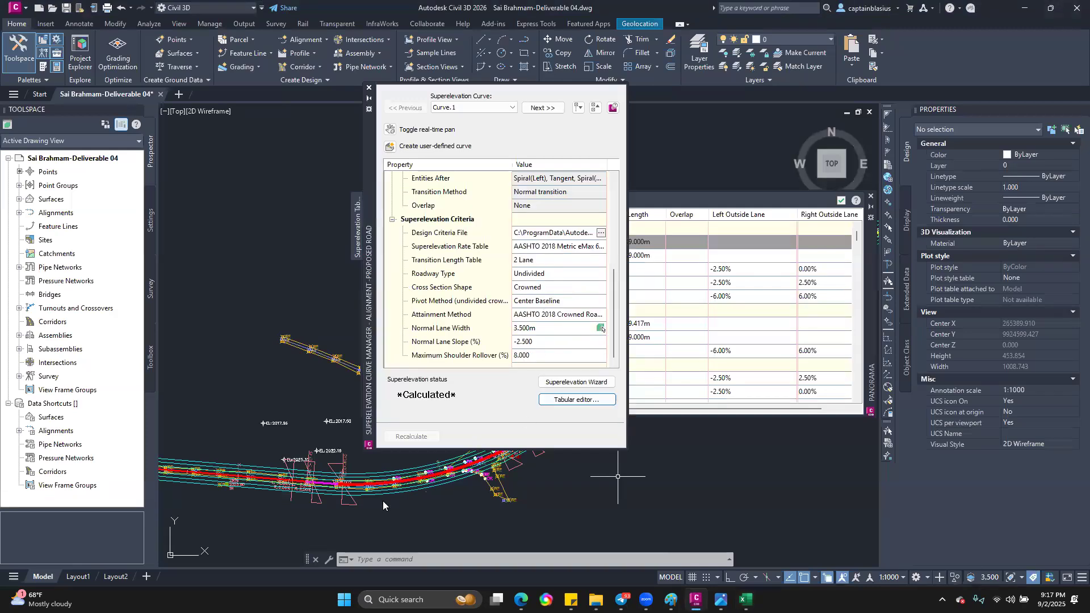
scroll(443, 506, down, 4)
scroll(444, 506, up, 2)
scroll(528, 486, up, 6)
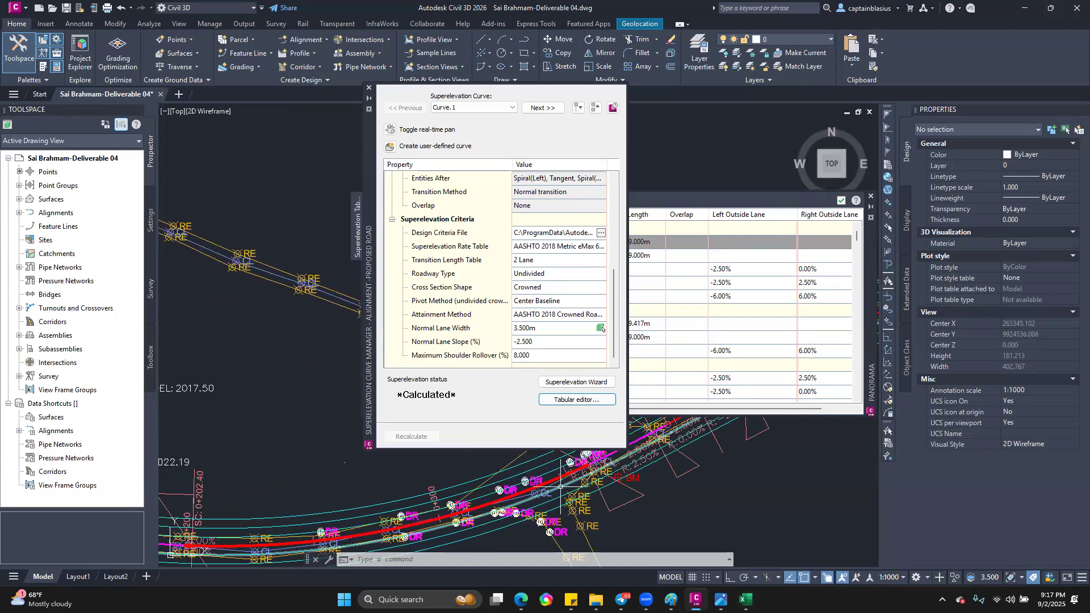
scroll(495, 499, down, 2)
click(747, 600)
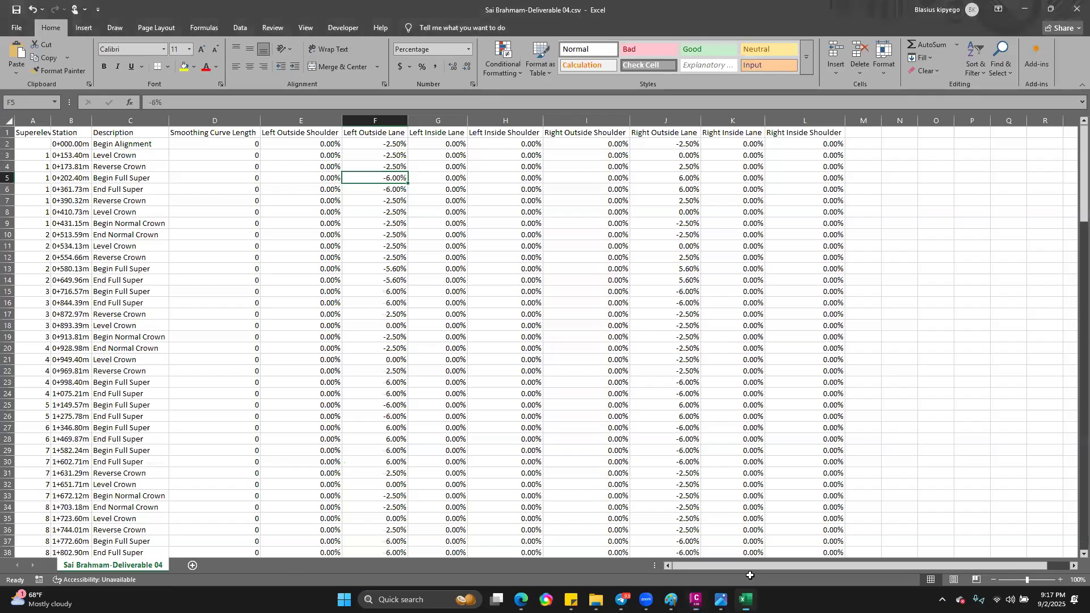
Step: Highlight the whole Left Outside Lane and Right Outside Lane columns with yellow fill
click(511, 279)
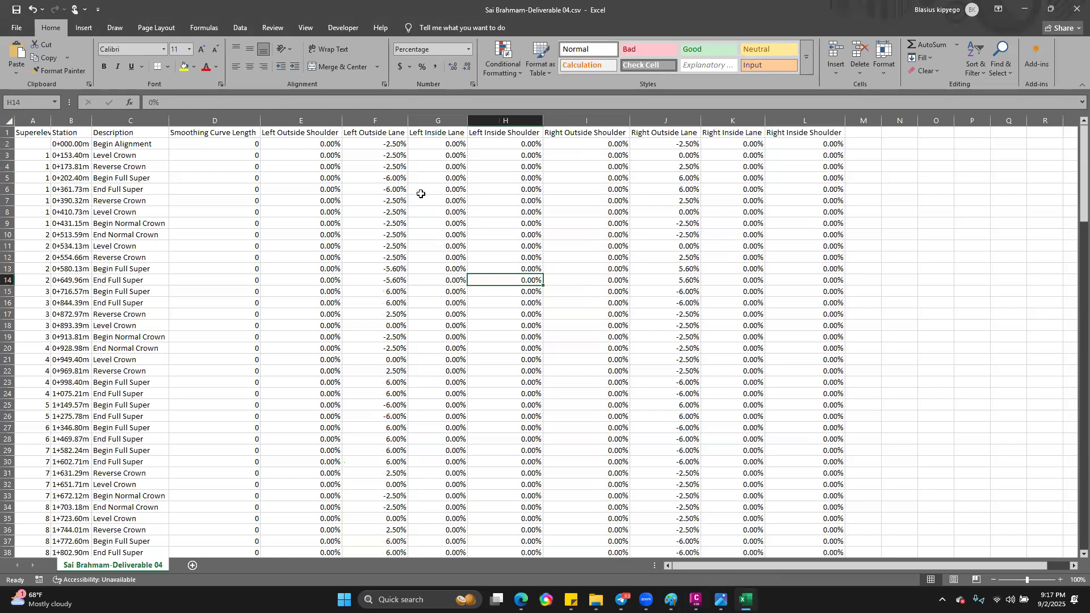
click(395, 143)
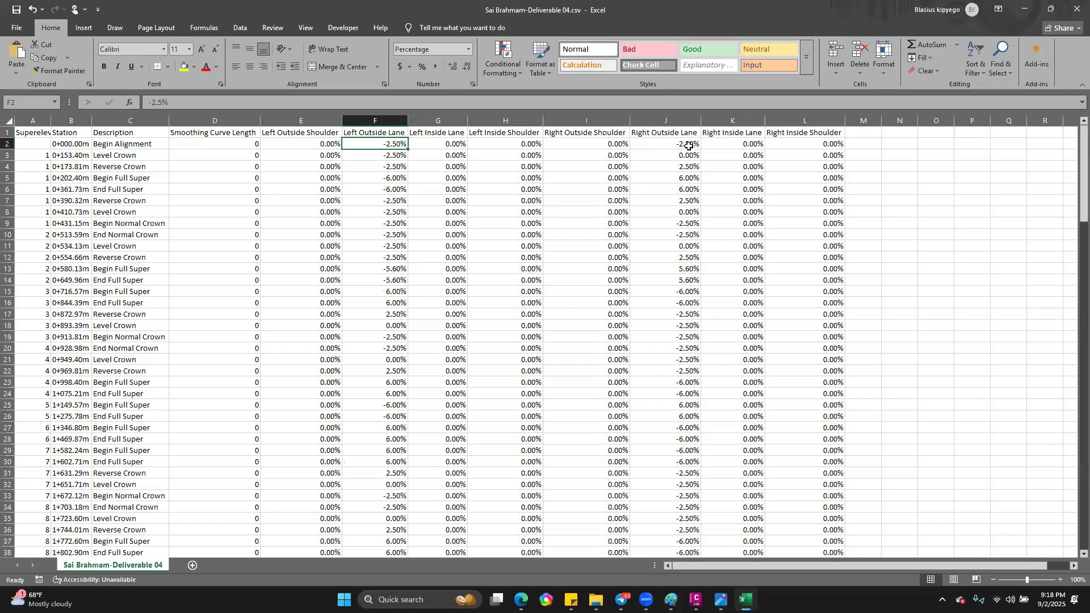
click(376, 118)
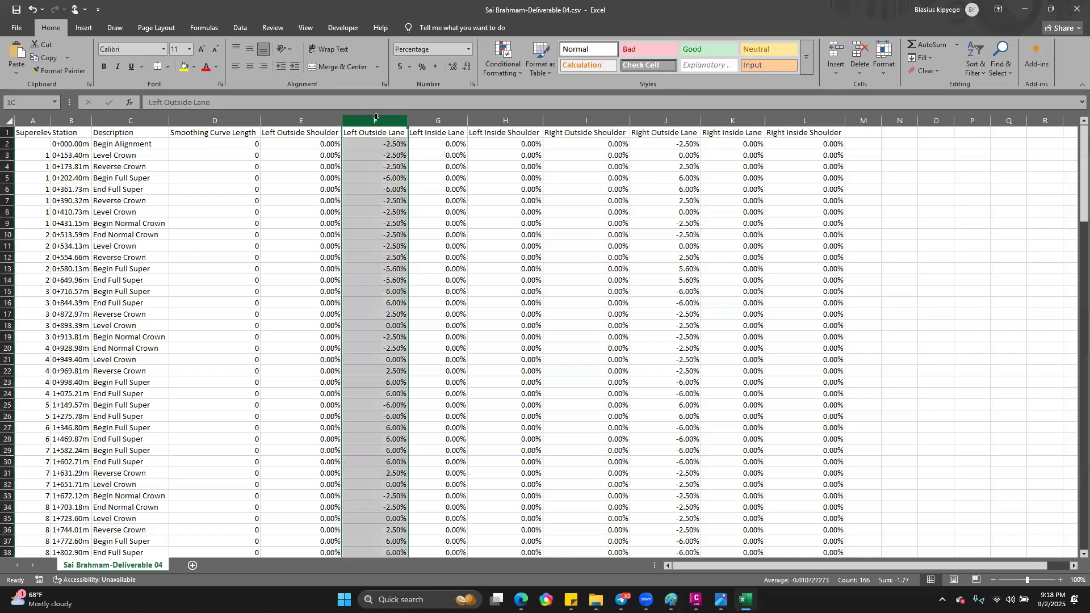
click(182, 66)
click(666, 120)
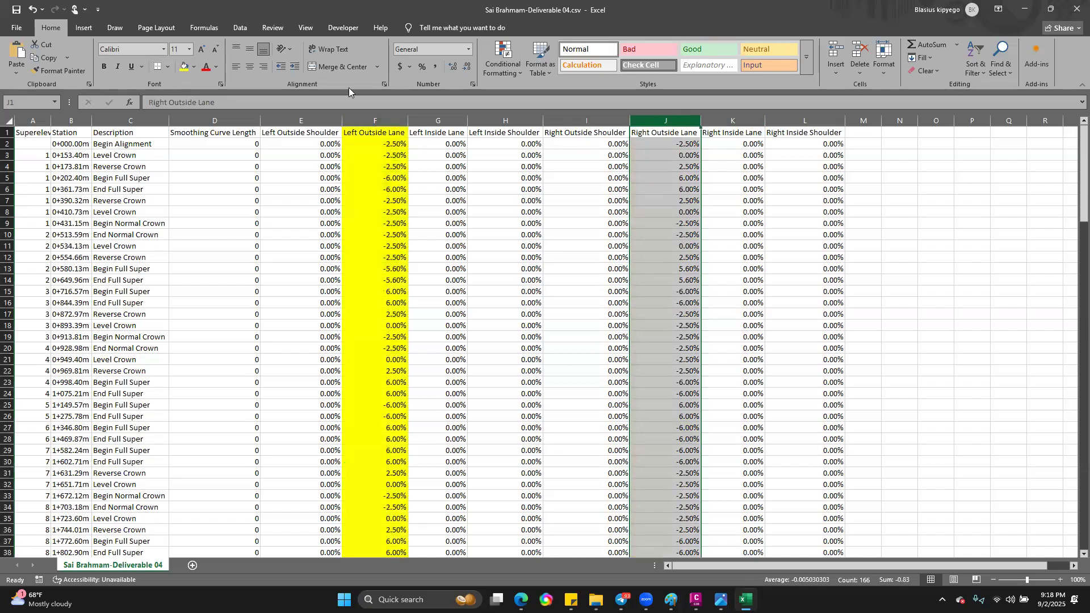
click(181, 71)
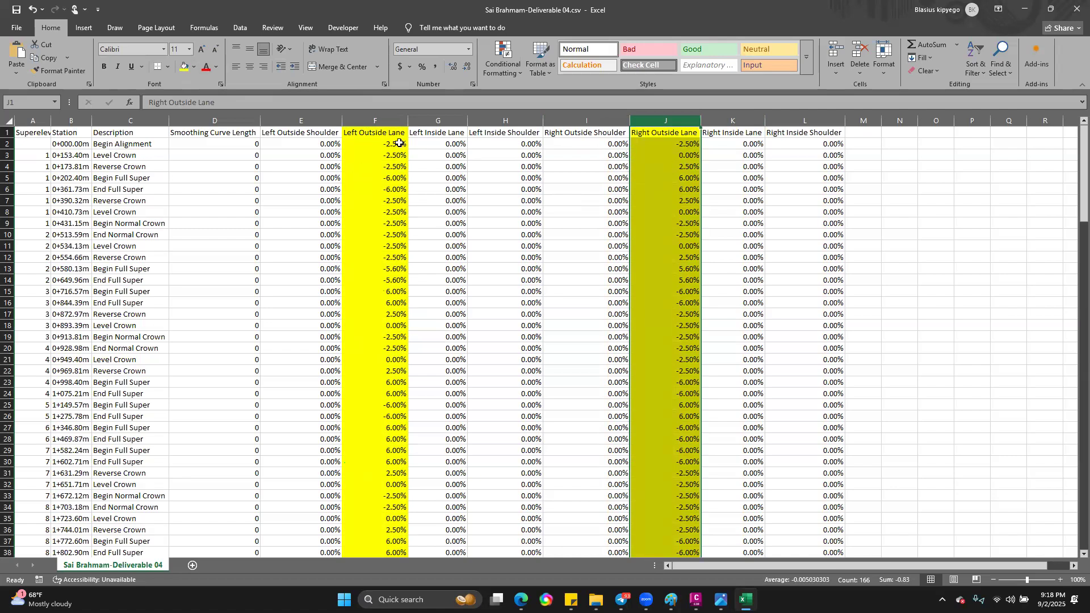
Step: Compare the Left Outside Lane and Right Outside Lane slopes row by row from Begin Alignment to curve 1's Begin Full Super
click(659, 145)
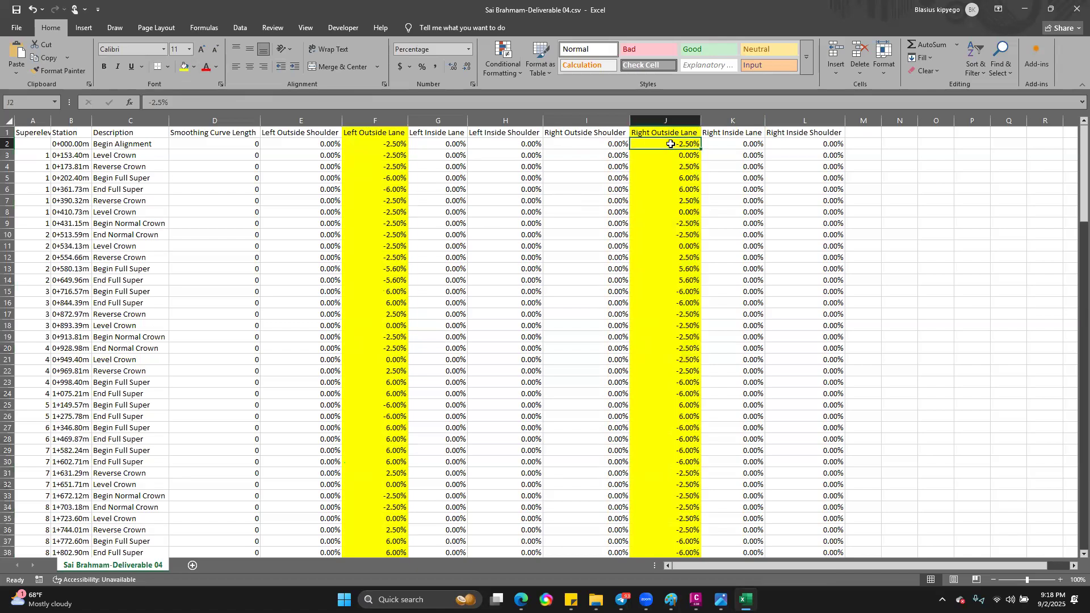
click(397, 156)
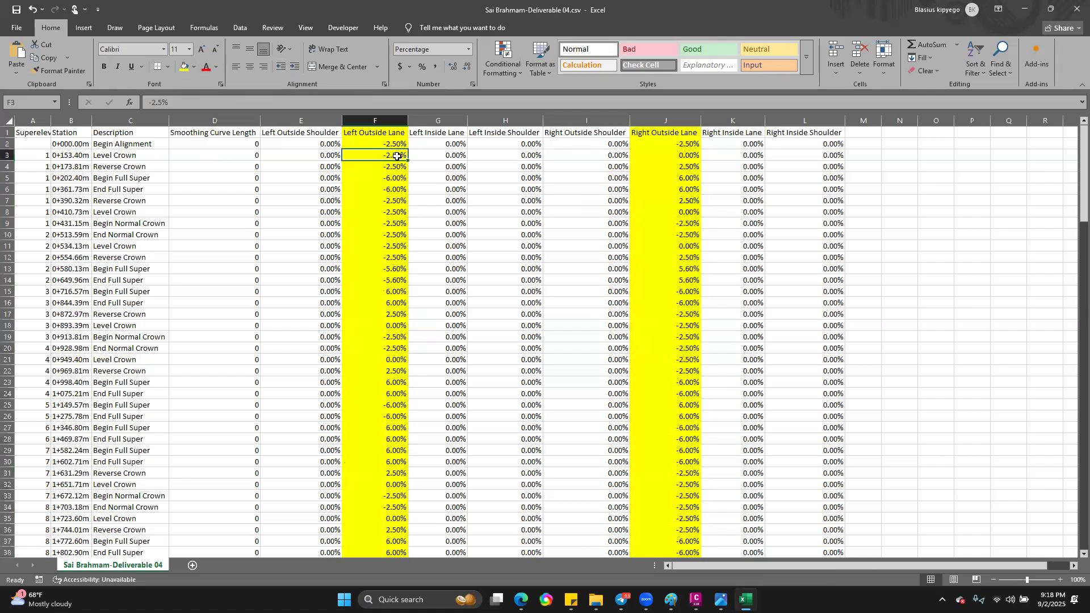
click(687, 155)
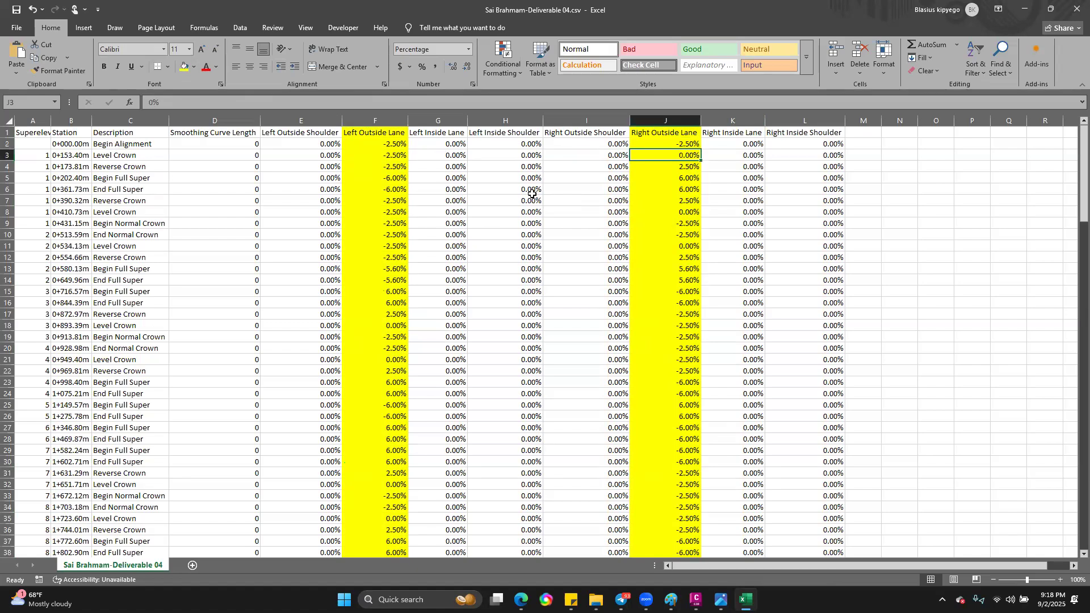
click(399, 168)
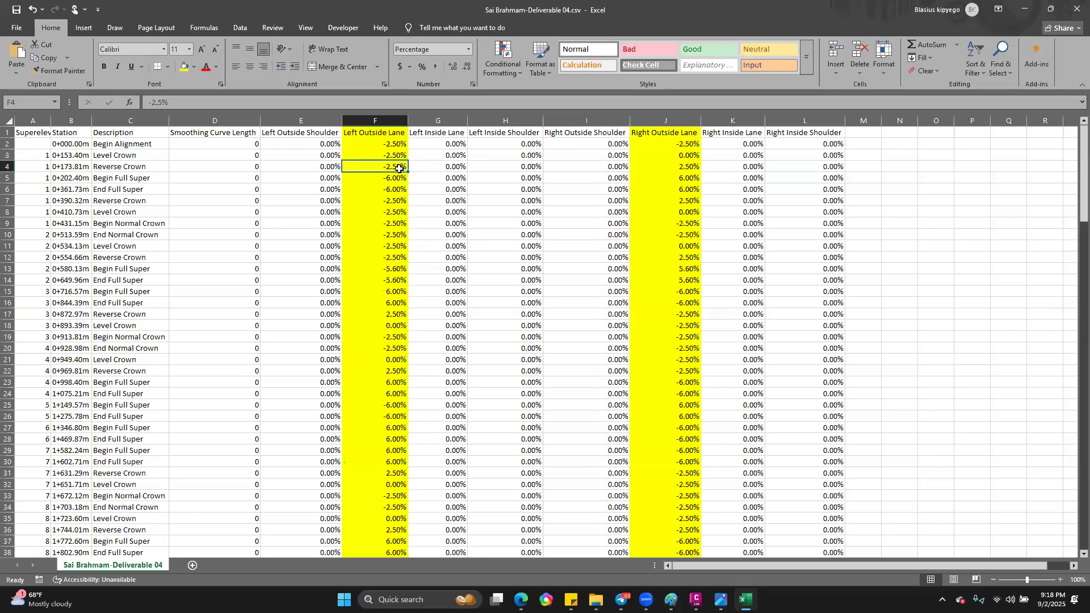
click(685, 169)
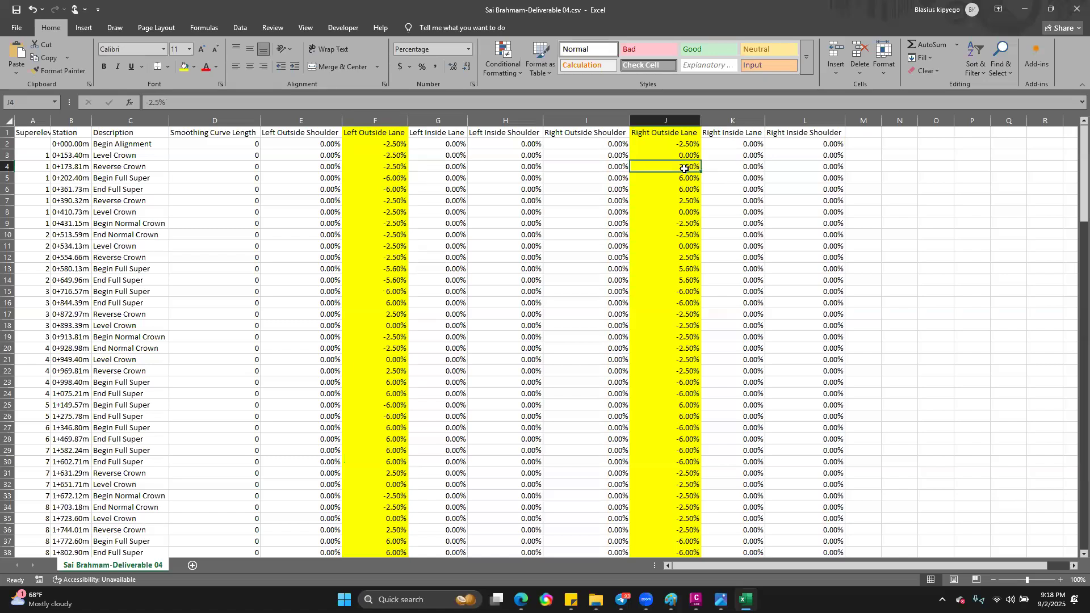
click(392, 178)
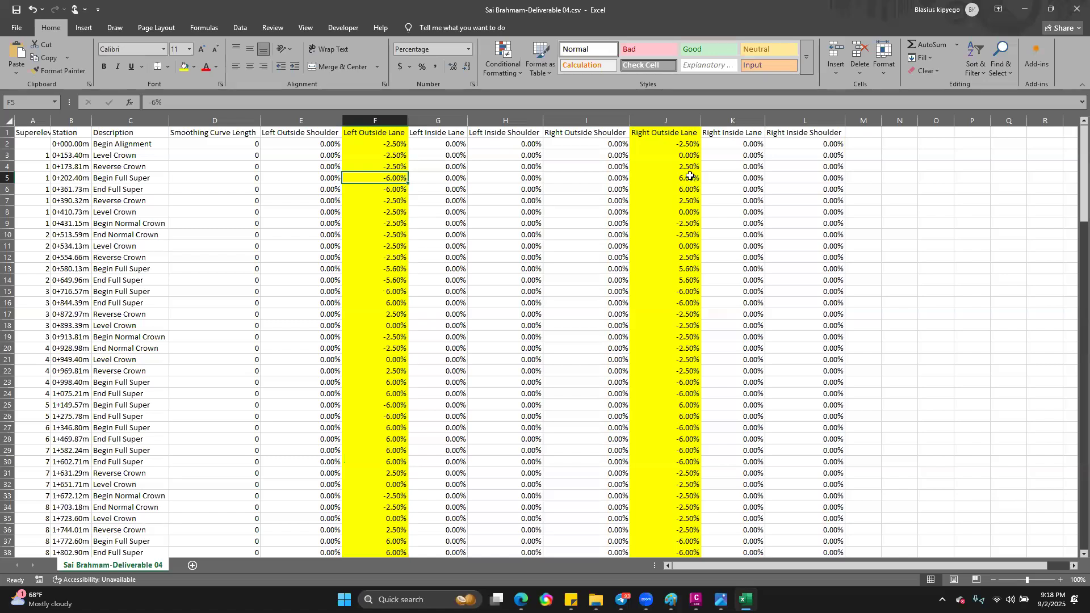
click(690, 176)
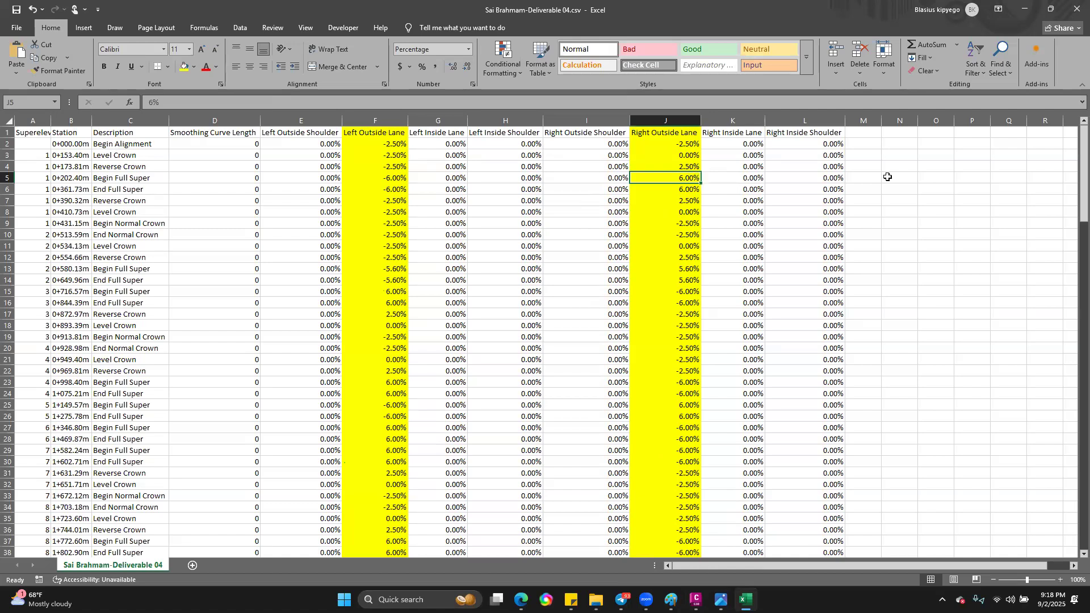
Step: Highlight the whole Description, Station and Superelevation Region columns with yellow fill, and look over the highlighted rows
click(118, 120)
click(185, 67)
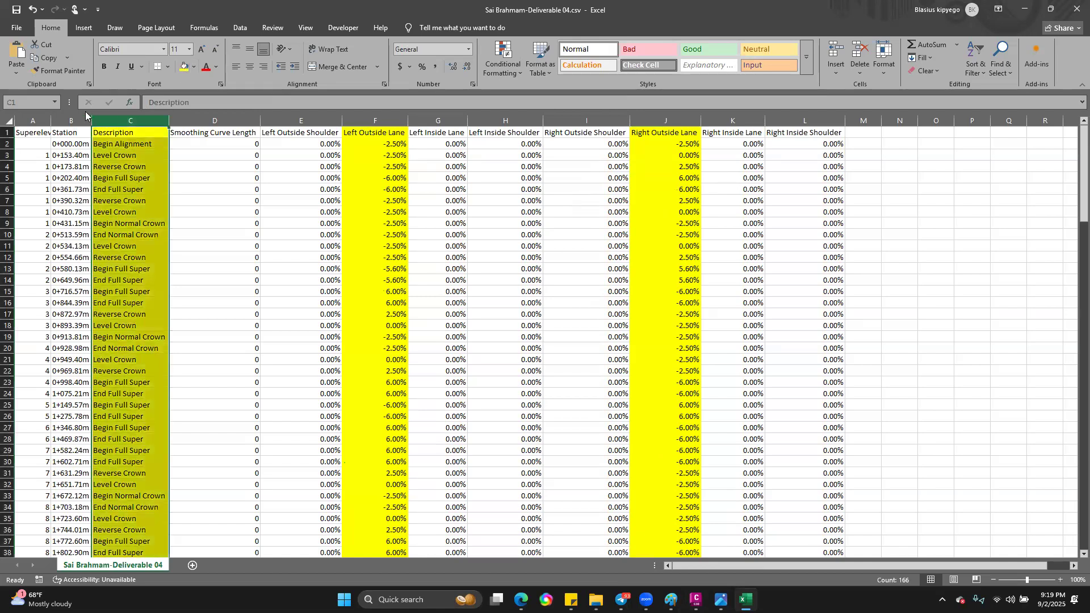
click(80, 120)
click(185, 69)
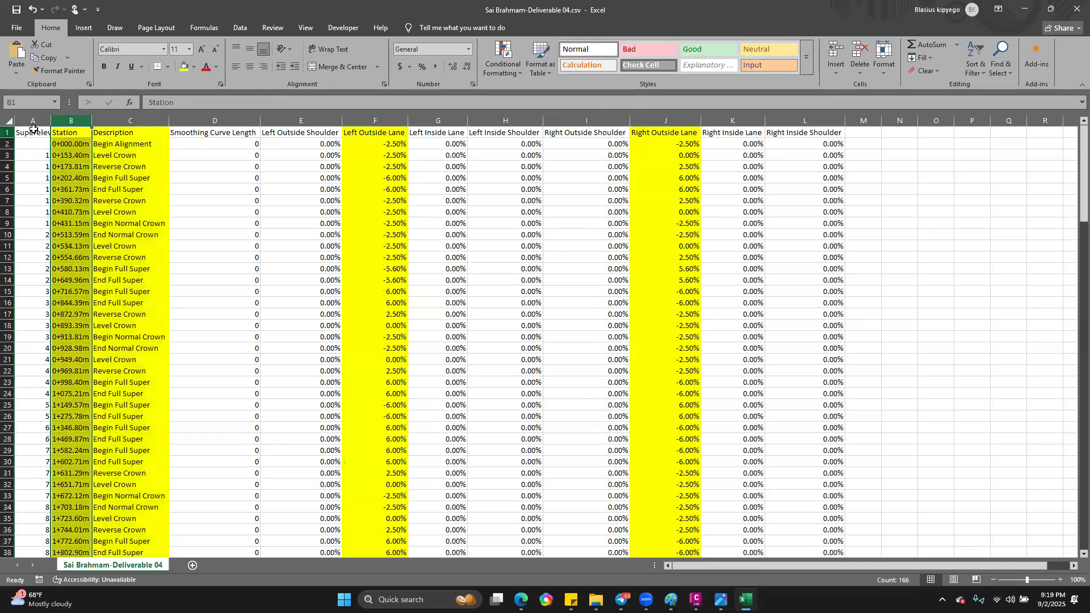
click(33, 121)
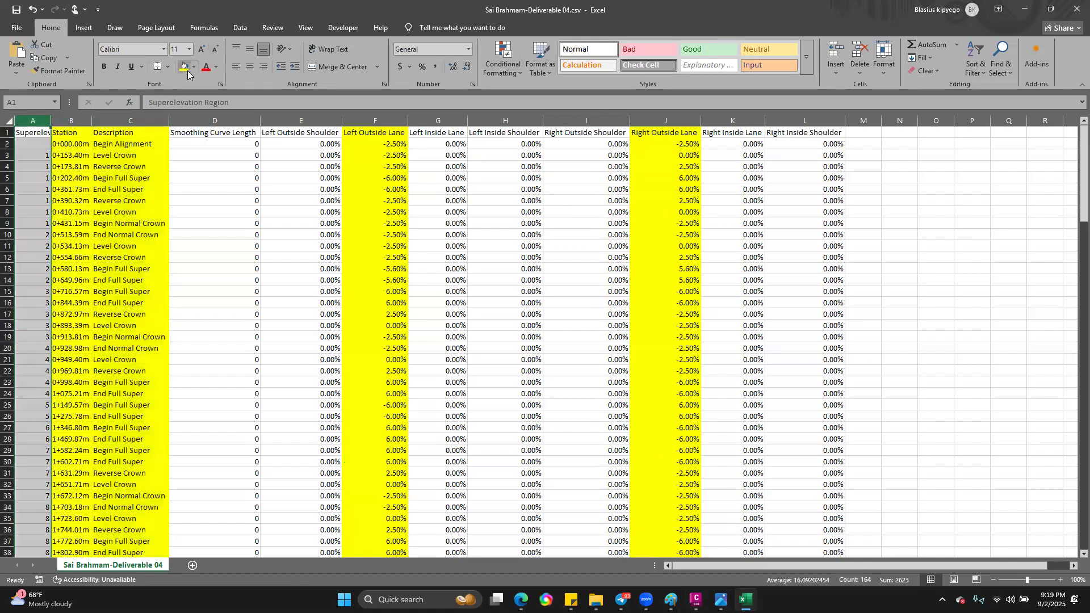
click(185, 67)
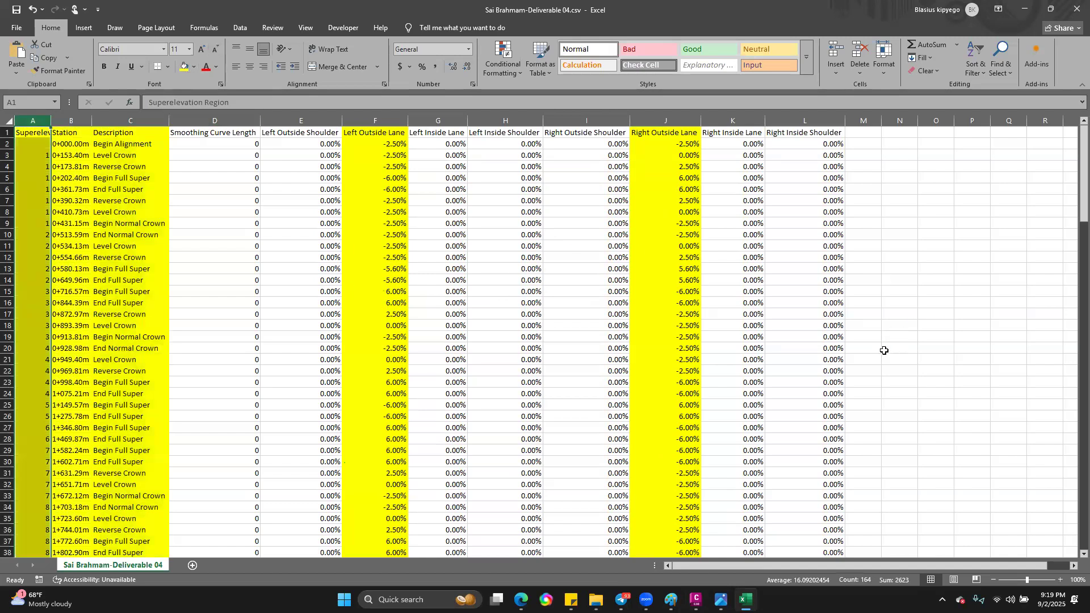
scroll(887, 349, down, 5)
scroll(847, 332, down, 7)
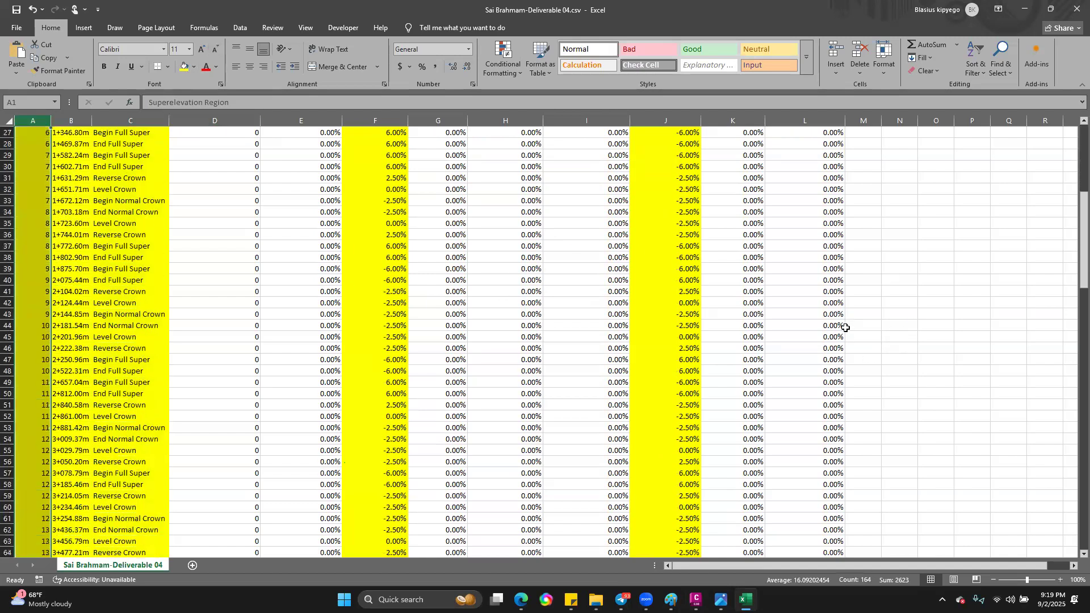
Step: Check the unhighlighted columns from Smoothing Curve Length through Right Outside Shoulder against the highlighted lane columns
scroll(848, 326, up, 9)
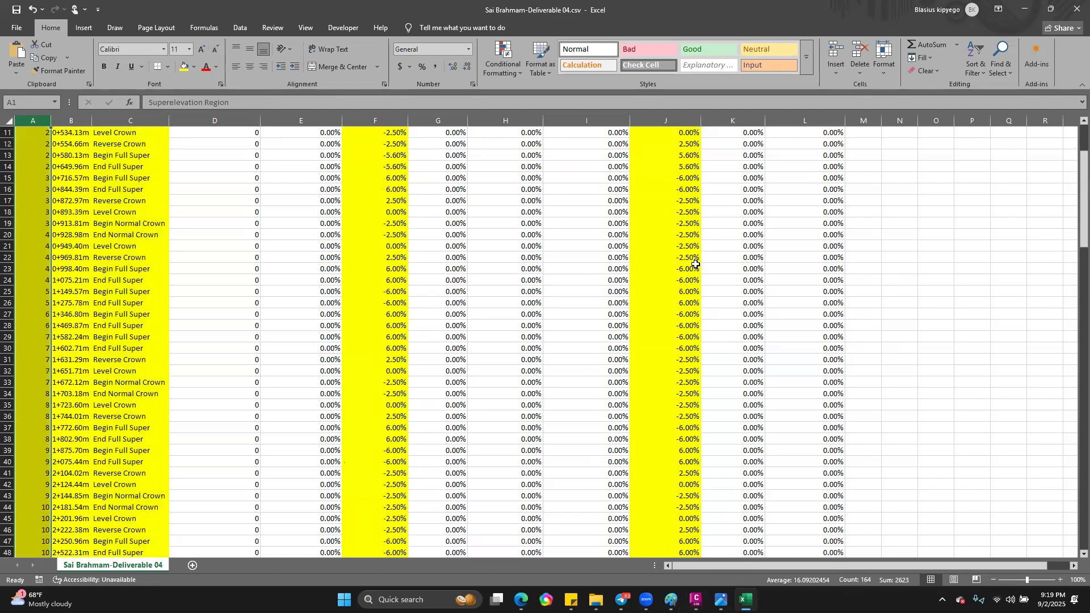
scroll(301, 174, up, 3)
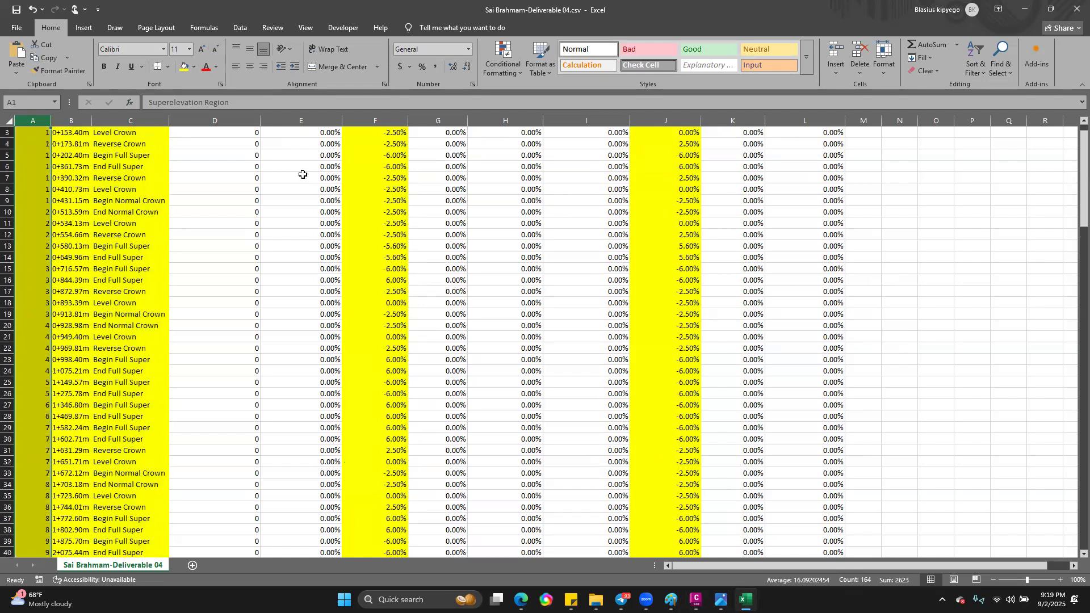
click(239, 120)
click(318, 120)
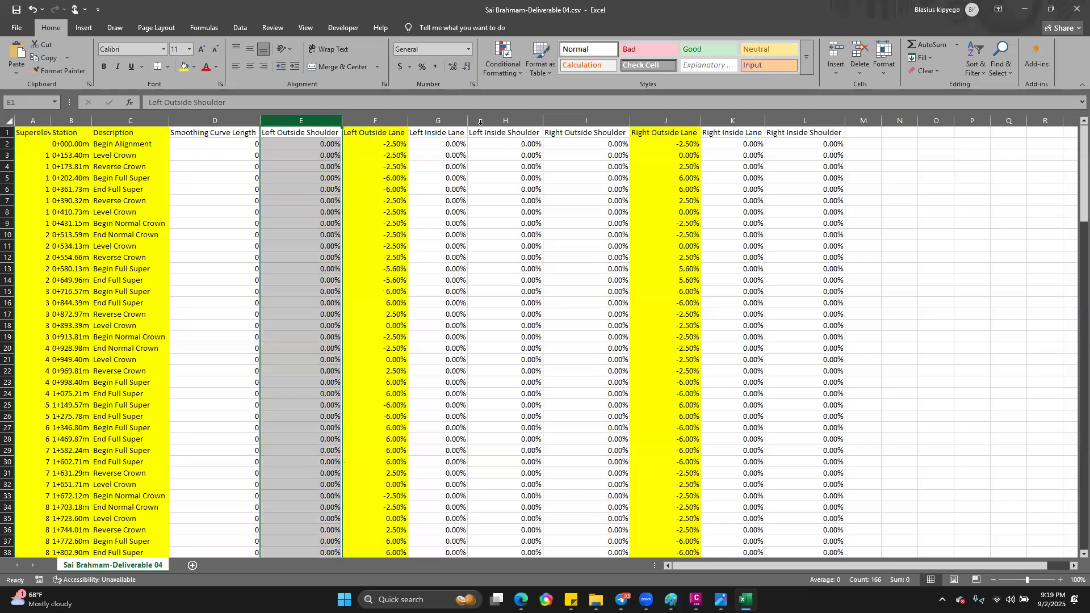
click(452, 120)
click(493, 121)
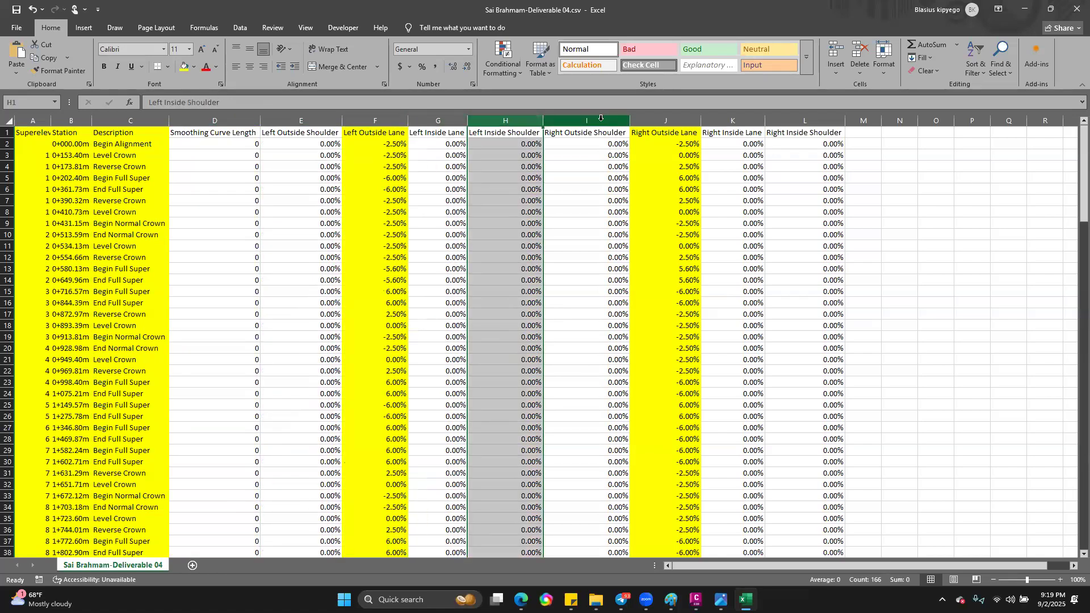
click(601, 121)
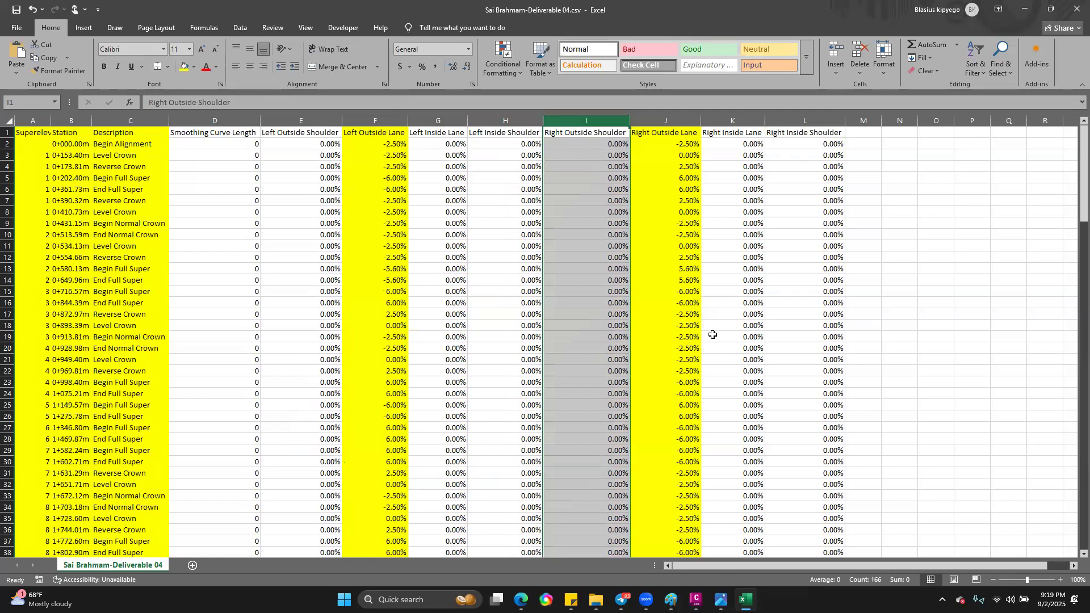
scroll(810, 343, down, 3)
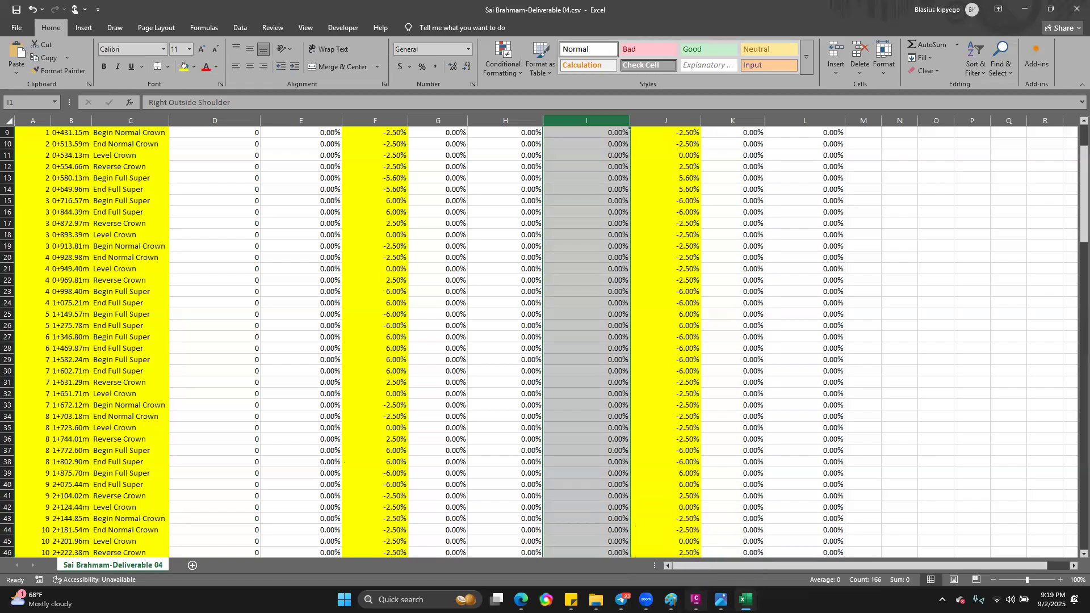
Step: Switch to Civil 3D and close the superelevation curve manager and the superelevation tabular editor
click(696, 599)
click(666, 286)
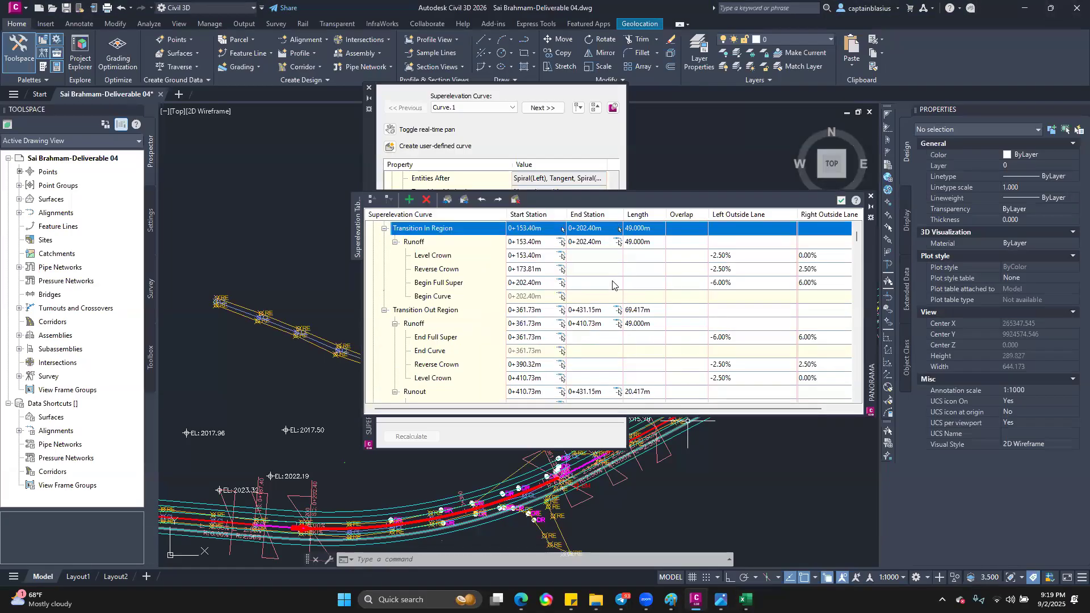
click(624, 437)
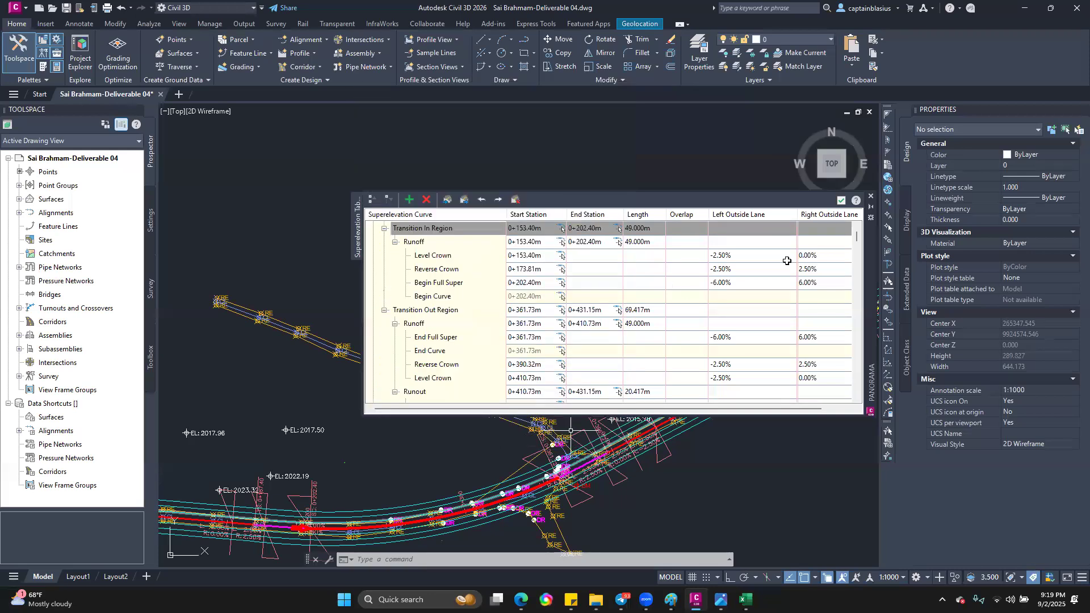
click(844, 202)
click(843, 201)
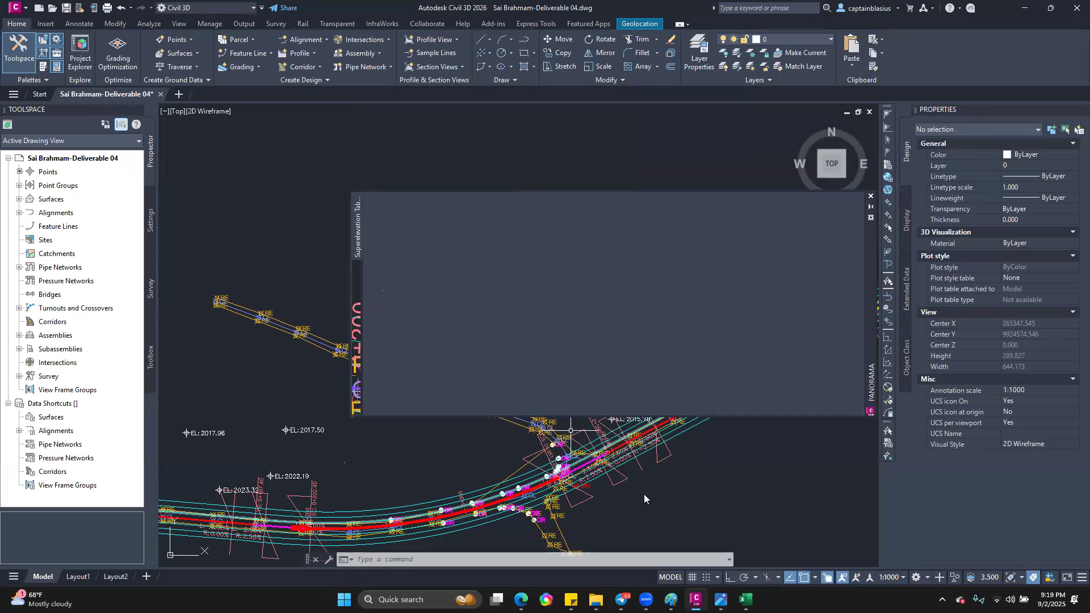
Step: Examine the superelevation labels on the successive curves along the road alignment in the drawing
scroll(571, 430, down, 4)
scroll(447, 442, up, 5)
scroll(368, 427, down, 6)
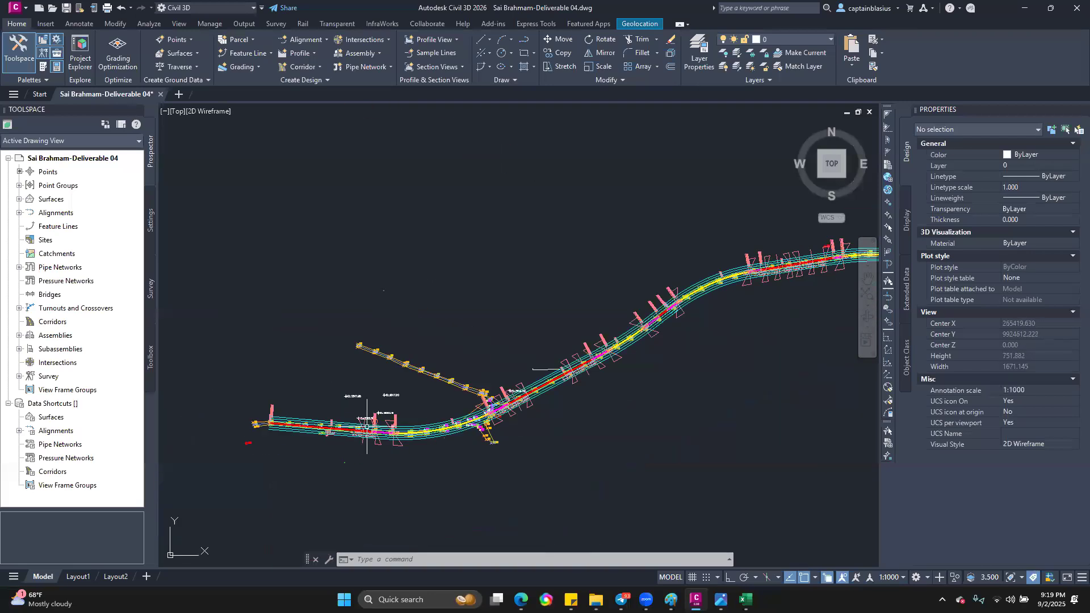
scroll(729, 242, up, 2)
scroll(437, 445, down, 4)
scroll(419, 303, up, 2)
scroll(419, 304, down, 4)
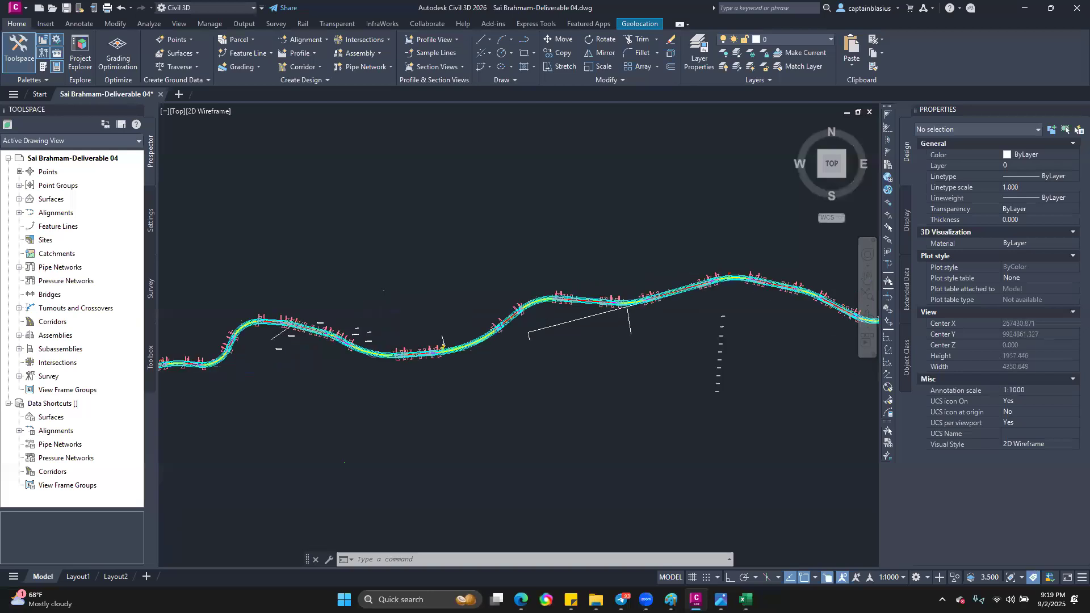
scroll(596, 375, up, 4)
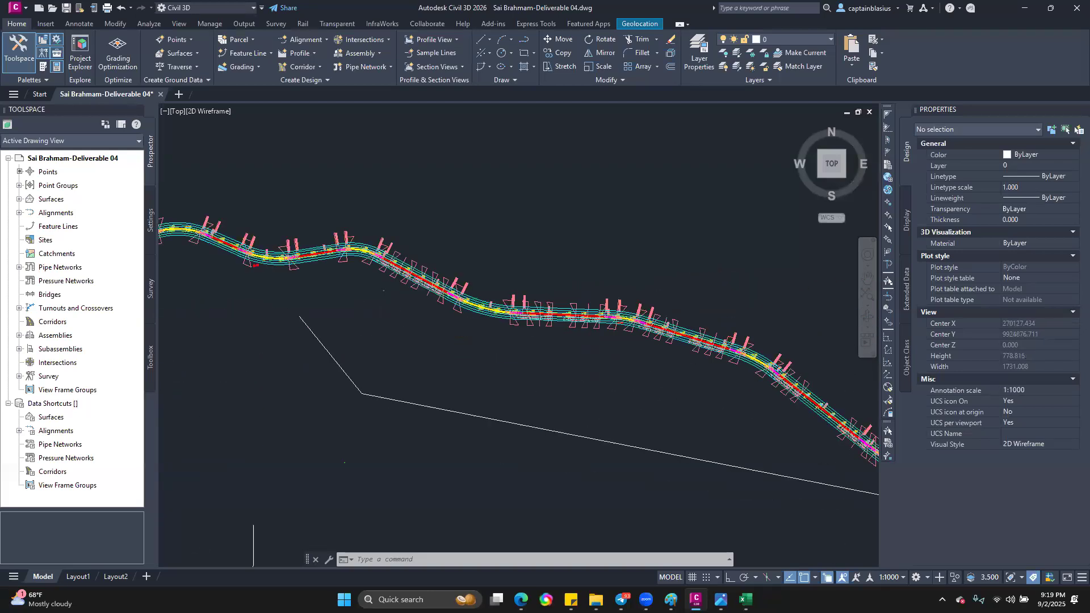